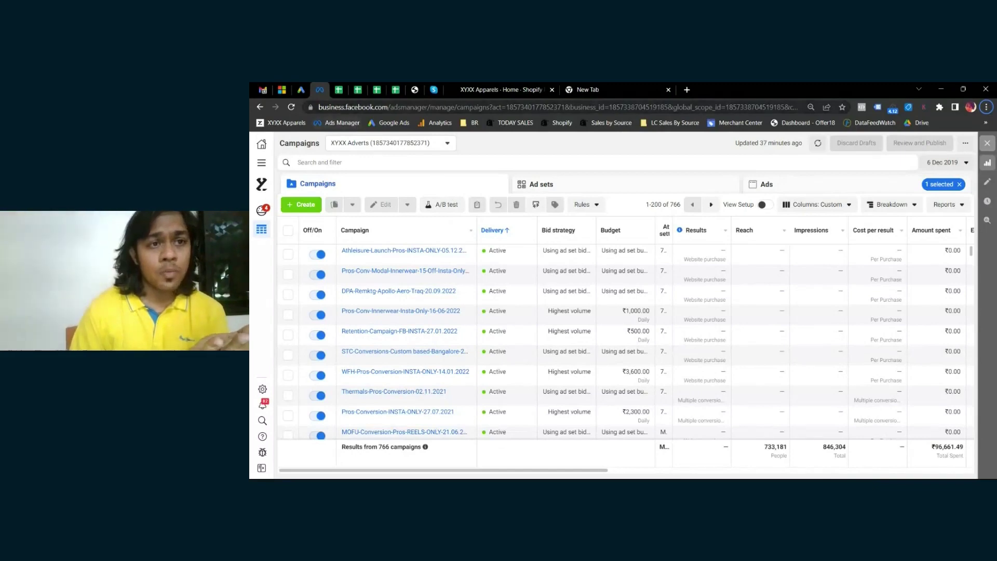
drag(319, 107, 388, 107)
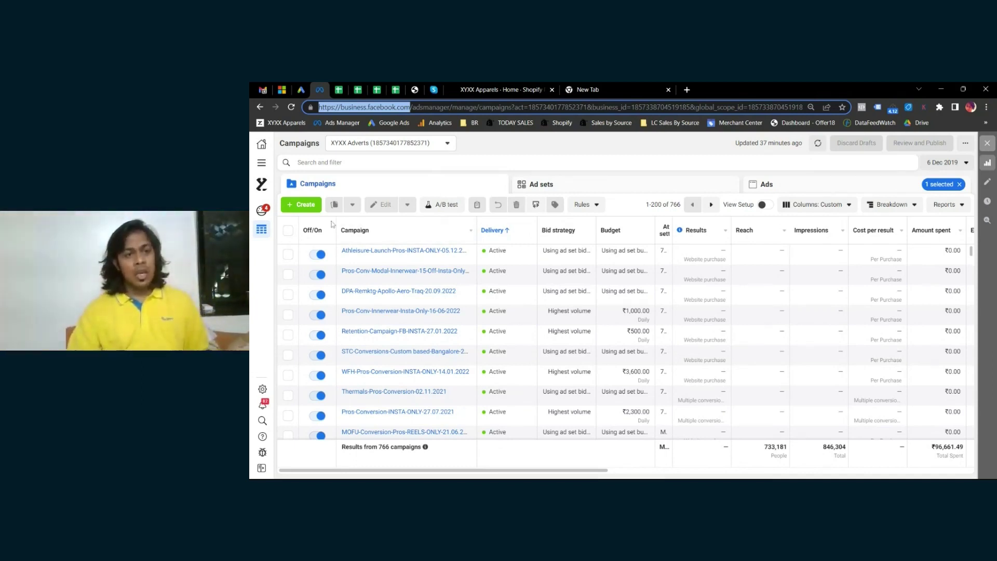
click(290, 232)
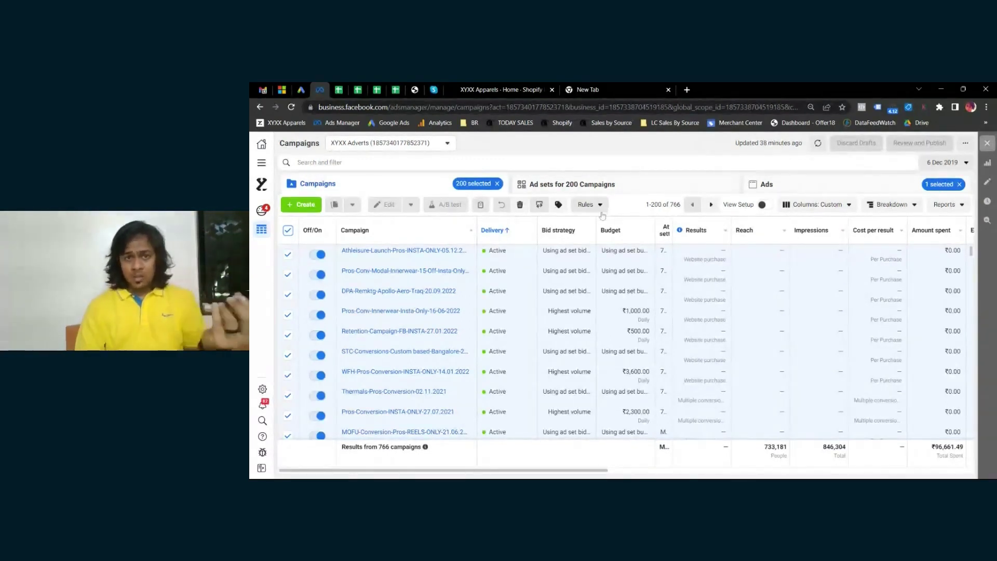
- Create a new campaign with the Auction buying type and the Traffic objective
click(295, 206)
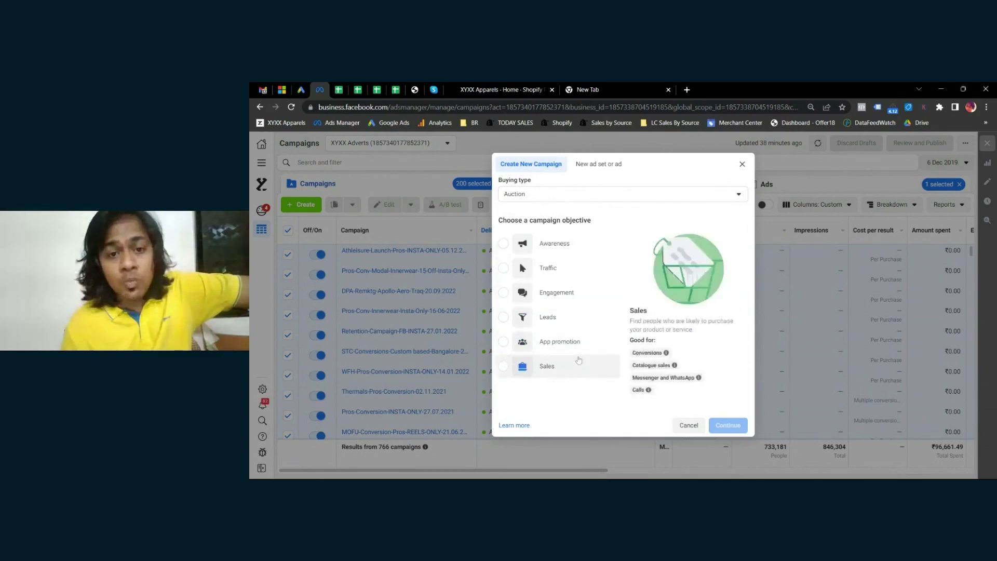
mouse_move(593, 318)
mouse_move(589, 250)
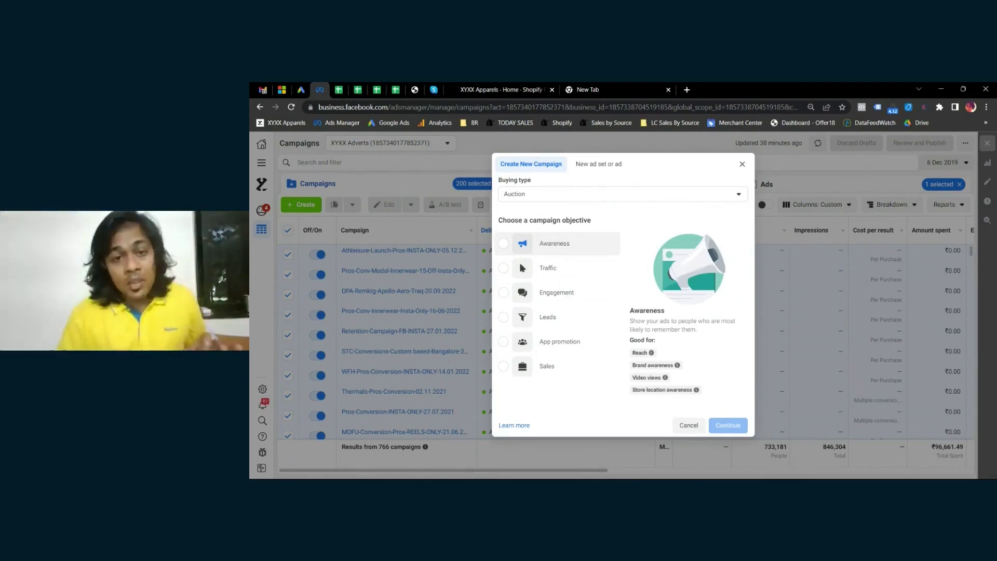
mouse_move(597, 275)
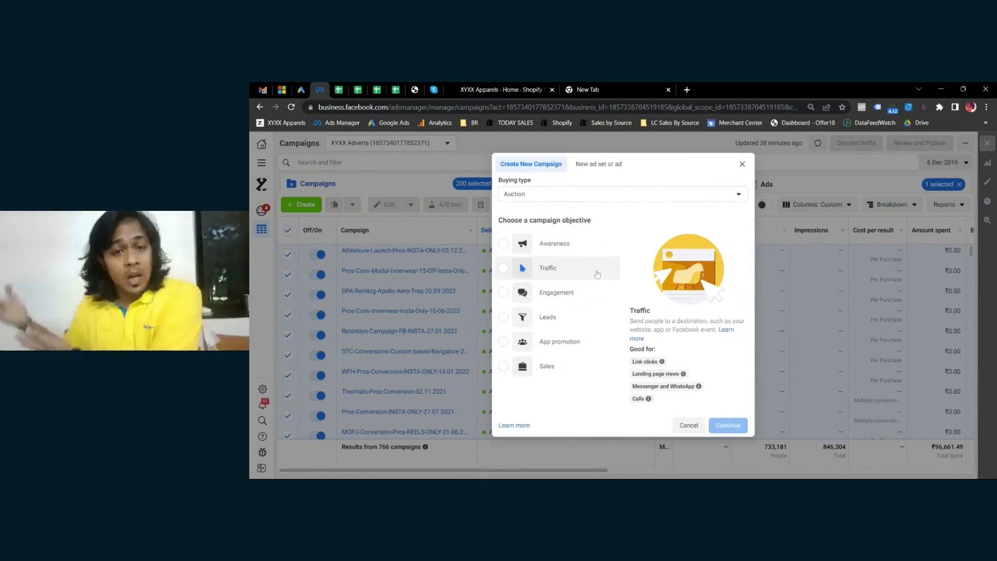
mouse_move(599, 291)
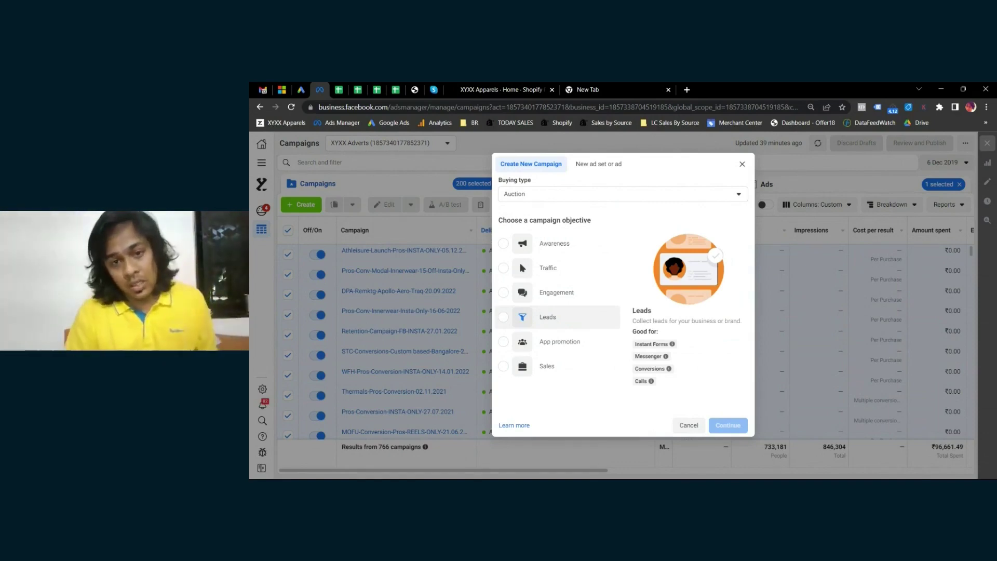
mouse_move(595, 345)
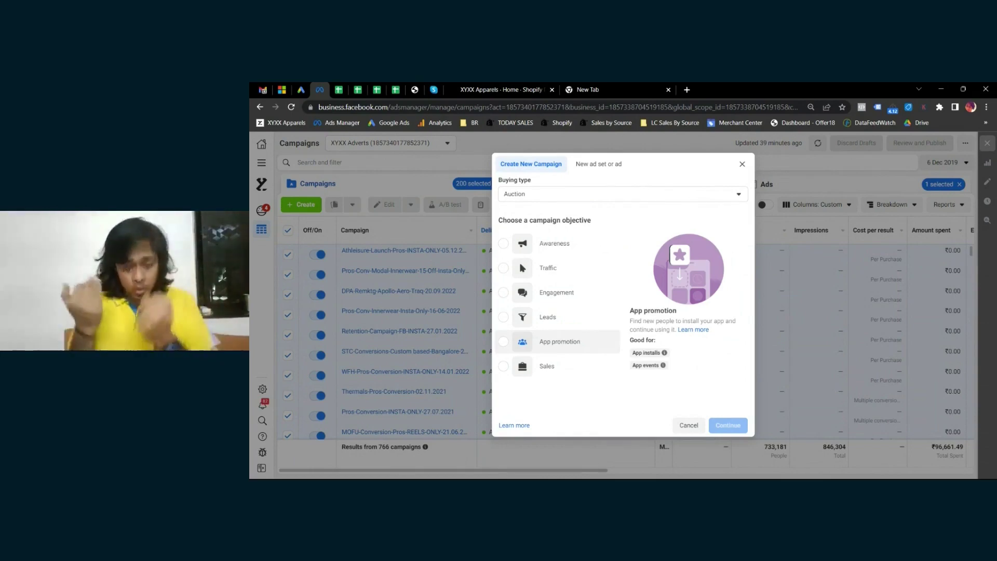
mouse_move(595, 370)
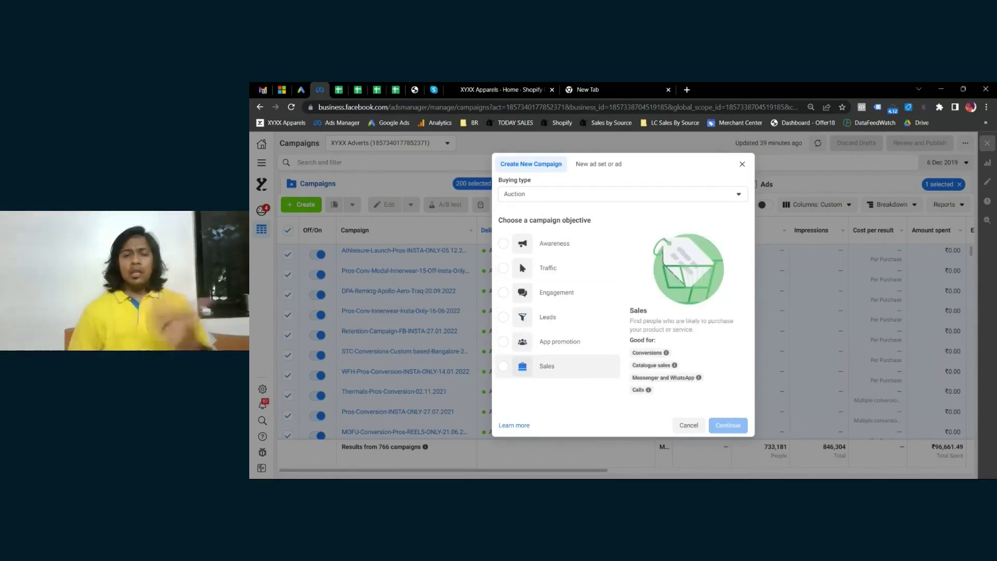
click(577, 271)
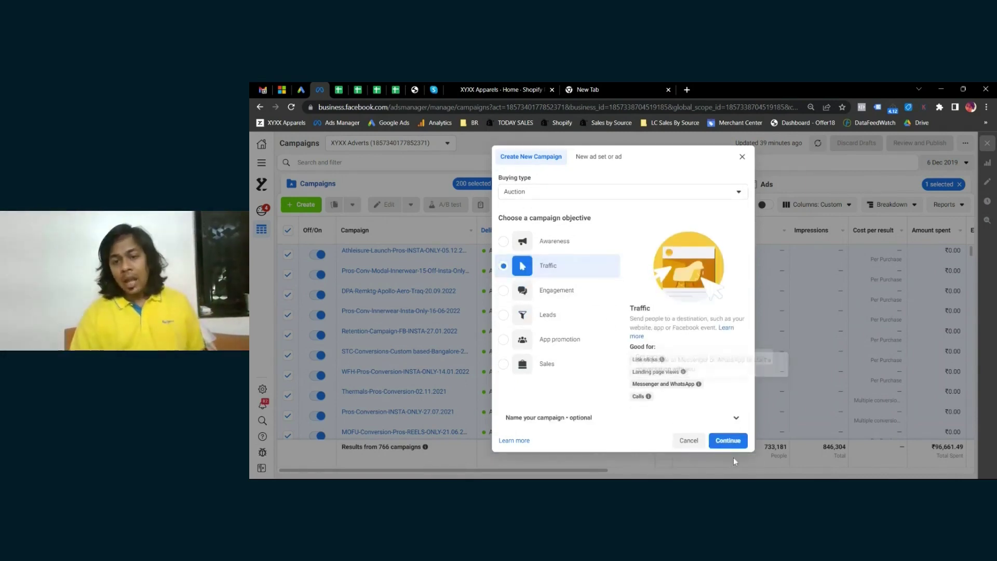
click(729, 442)
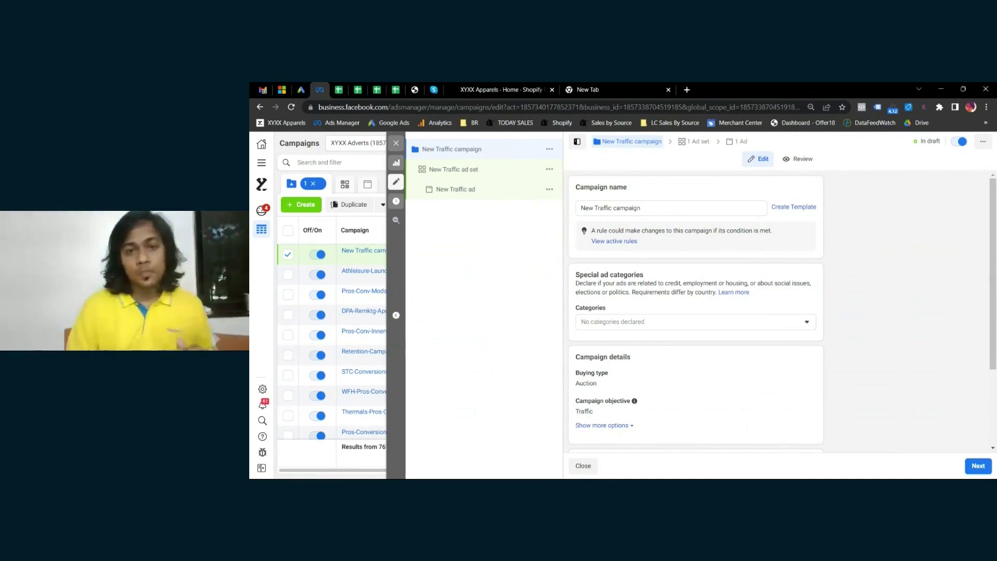
- Name the new campaign learntube-campaign-for-traffic
triple_click(610, 208)
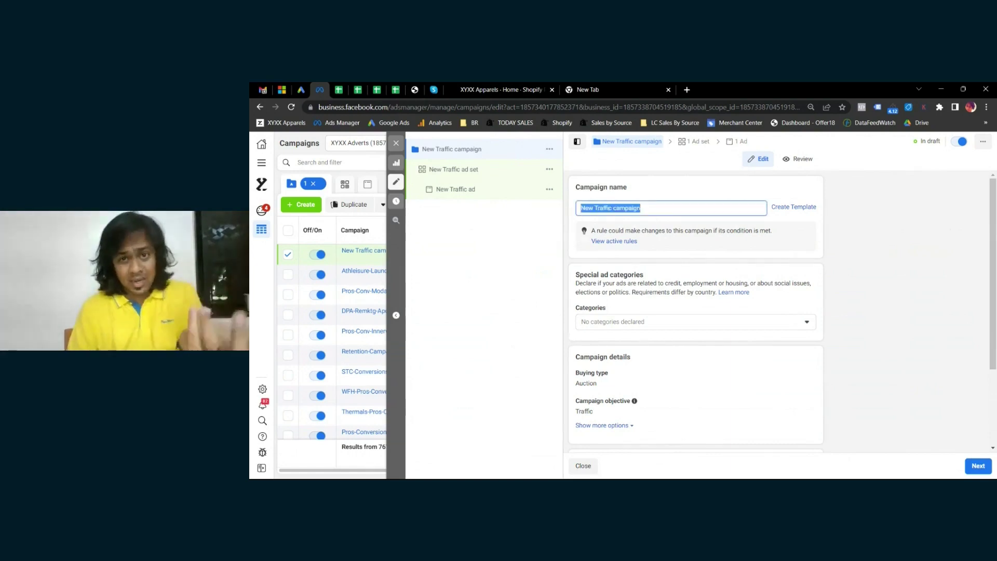
text(learn)
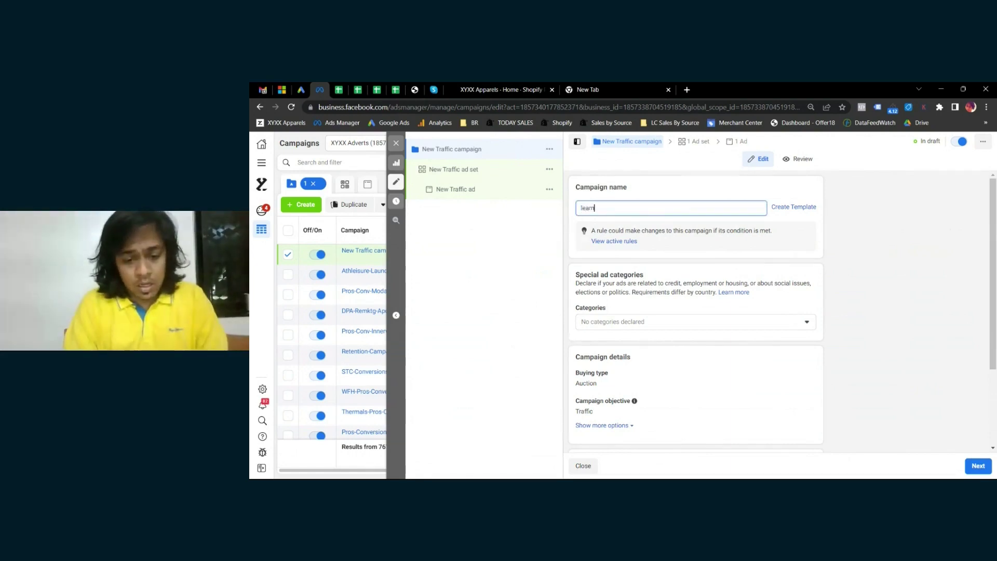
text(tube-campaig)
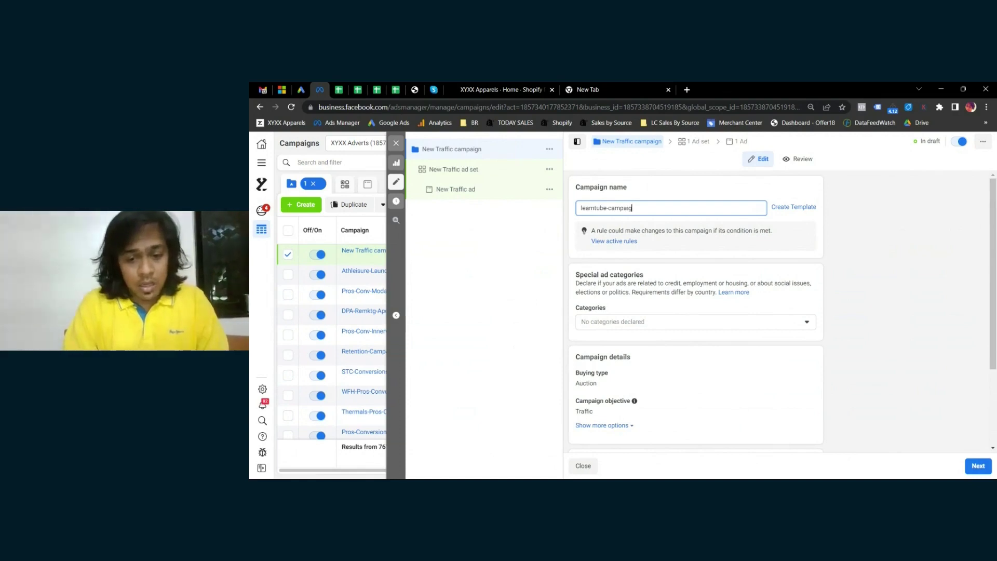
text(n-)
text(for)
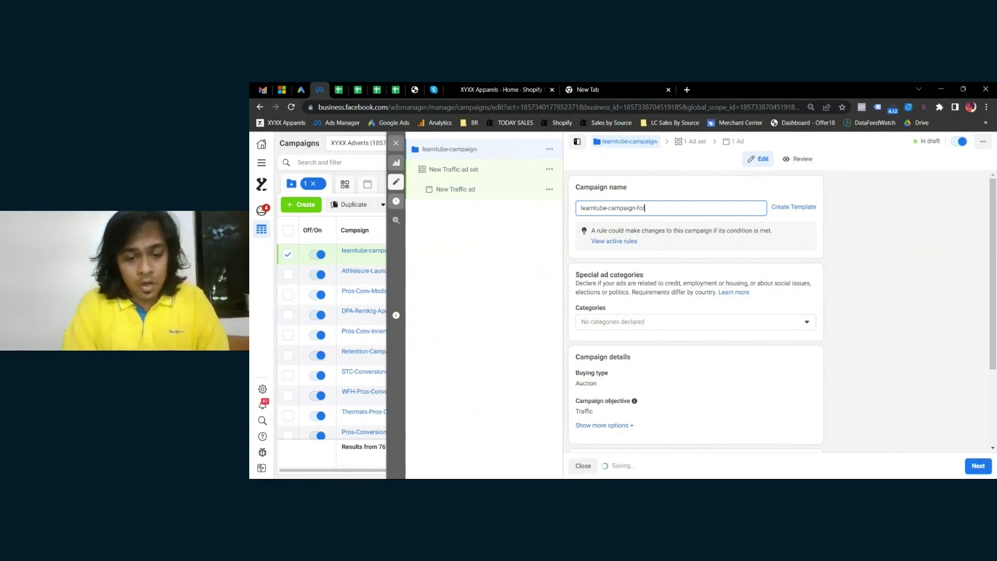
text(-traffic)
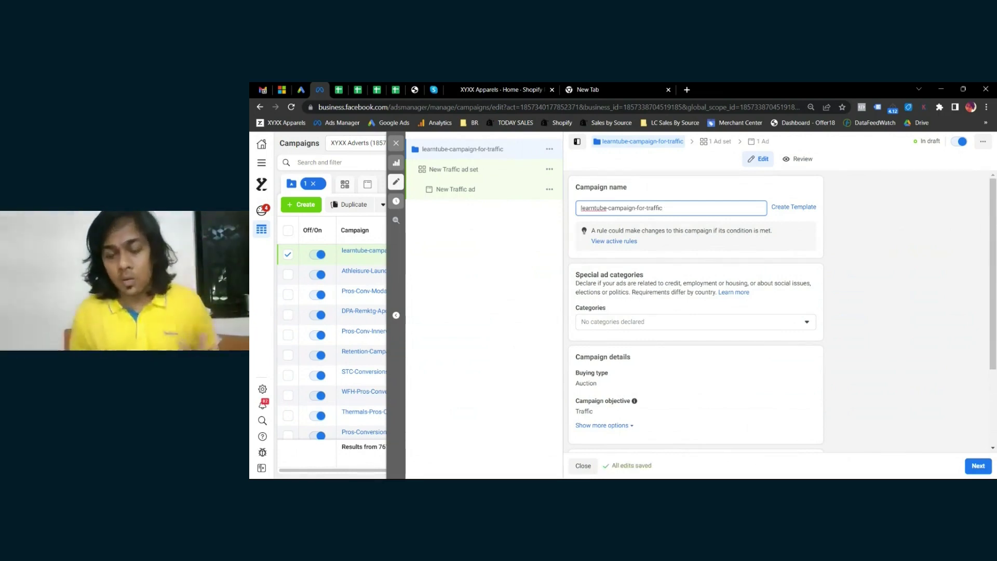
- Review the campaign's special category, A/B test and Advantage budget settings and continue to the ad set
scroll(683, 348, down, 1)
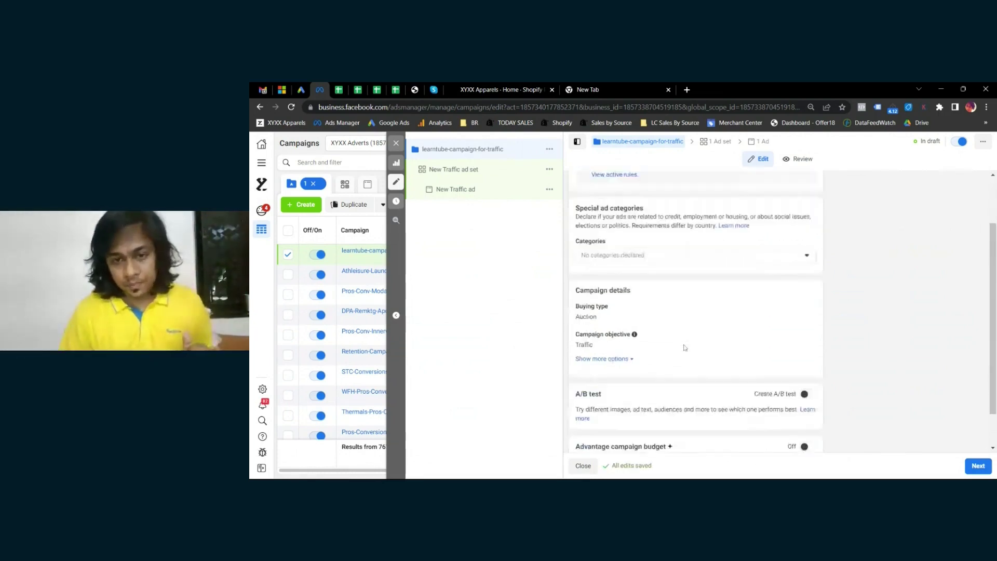
scroll(685, 348, down, 1)
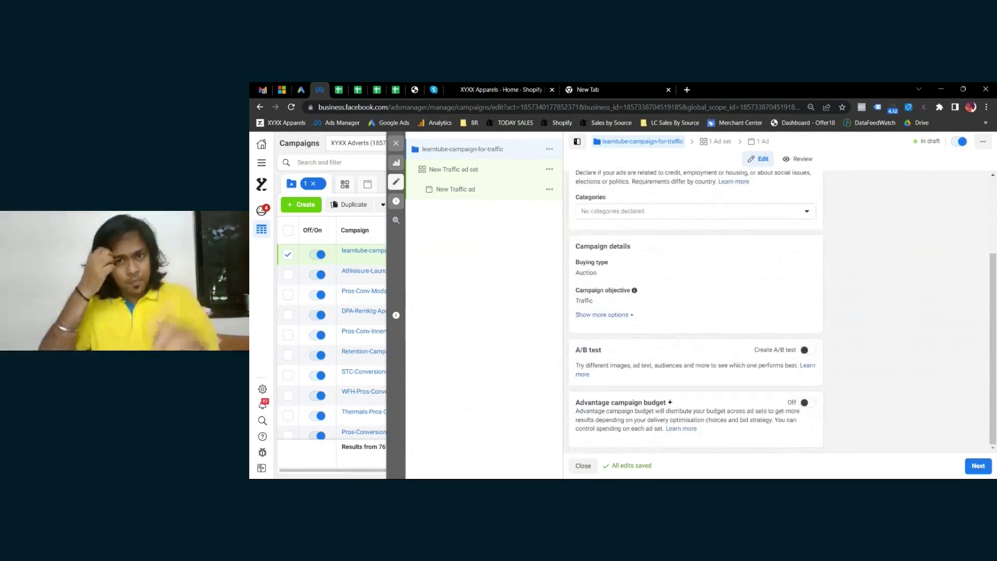
scroll(696, 312, up, 3)
scroll(696, 312, down, 3)
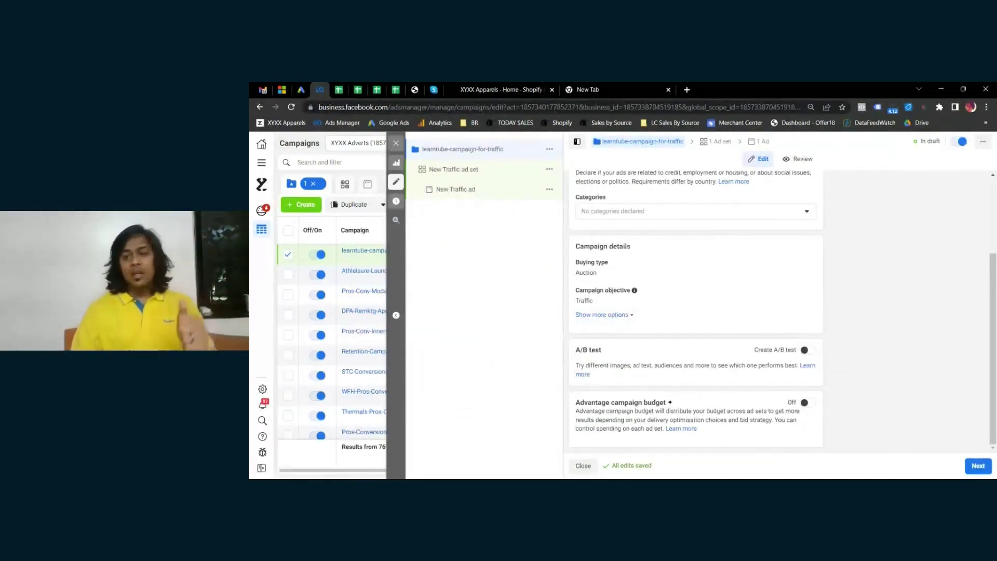
scroll(715, 344, up, 3)
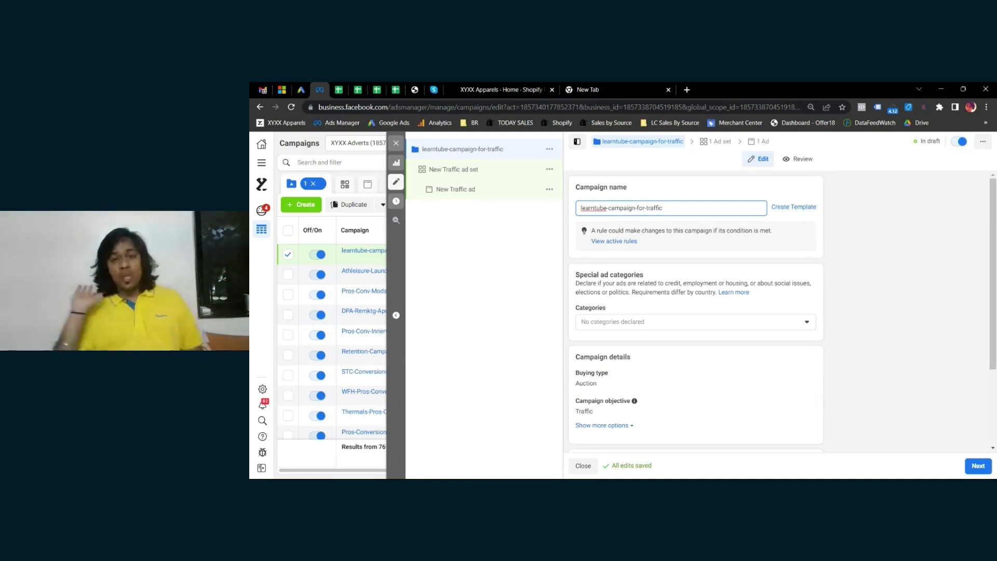
click(978, 466)
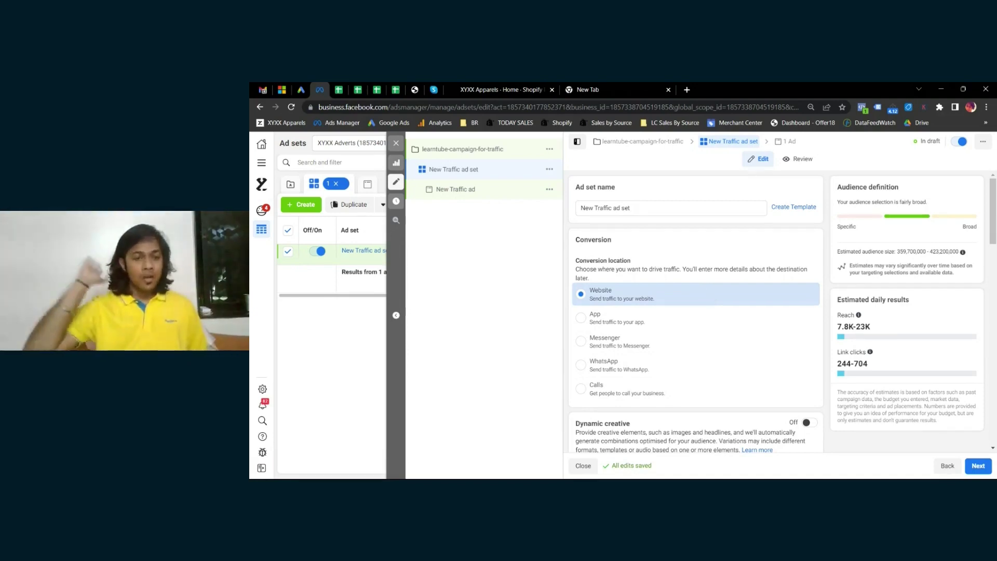
- Schedule the ad set to start on 10/1/2023 at 10:00
scroll(696, 312, down, 5)
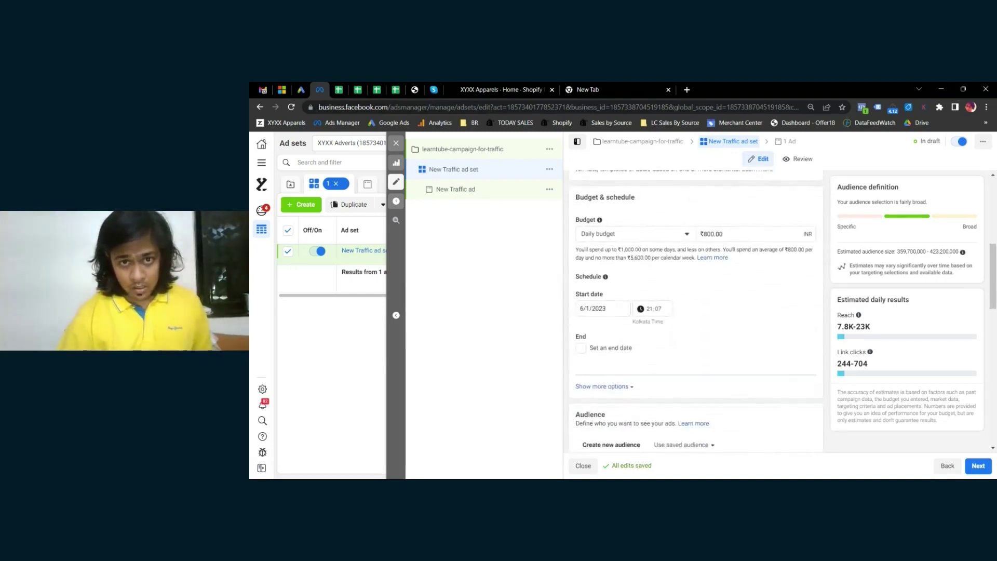
scroll(696, 312, up, 2)
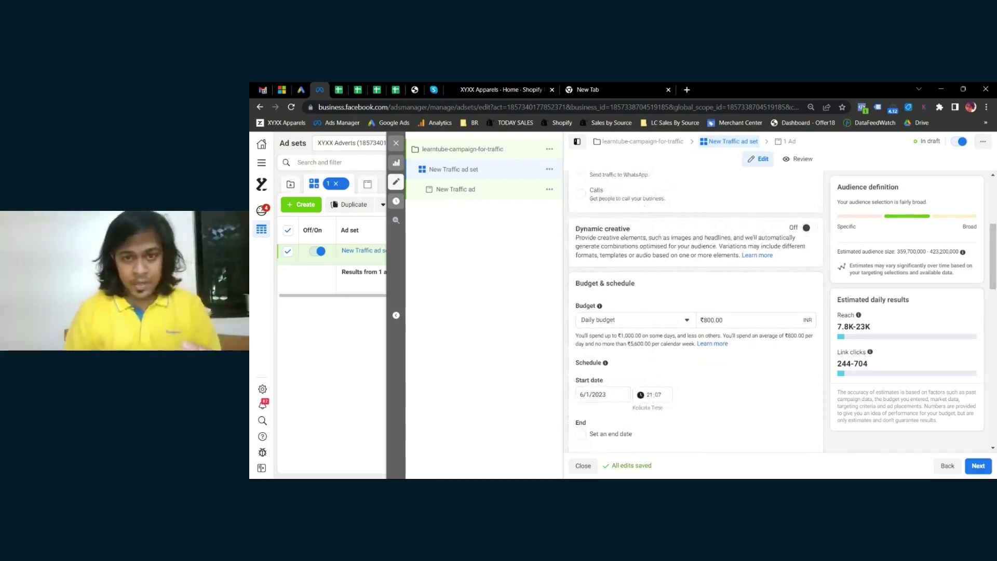
scroll(696, 312, down, 2)
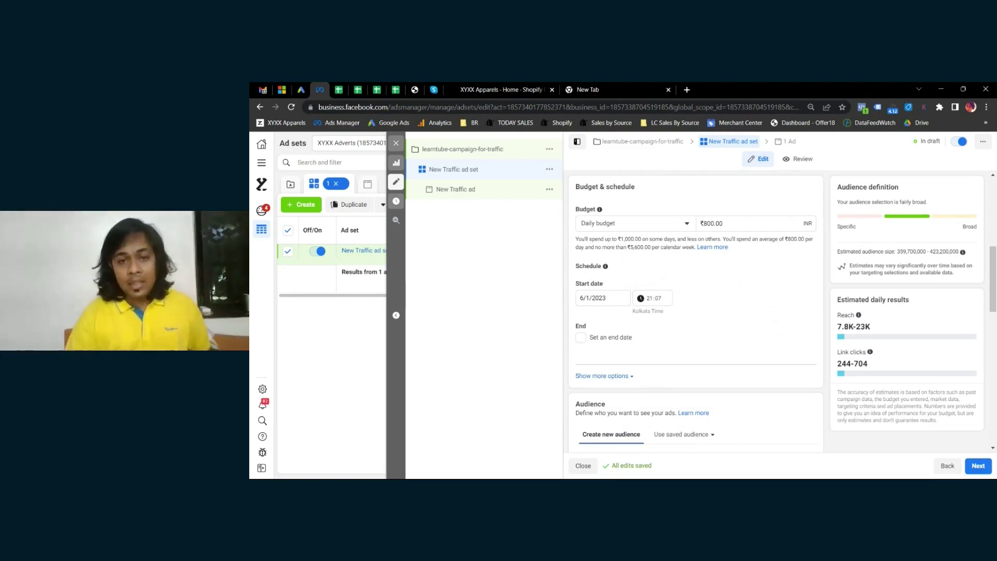
click(597, 299)
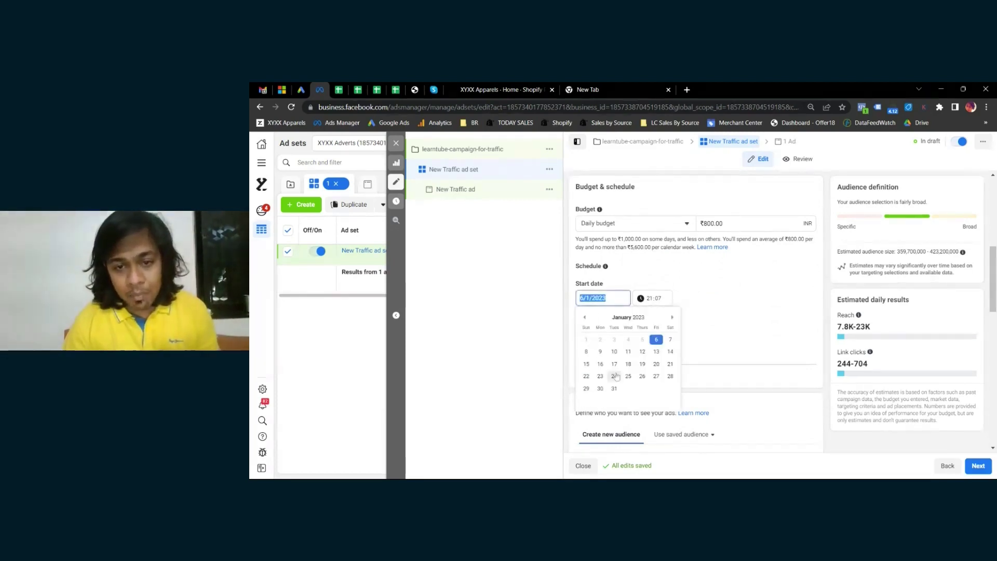
click(615, 353)
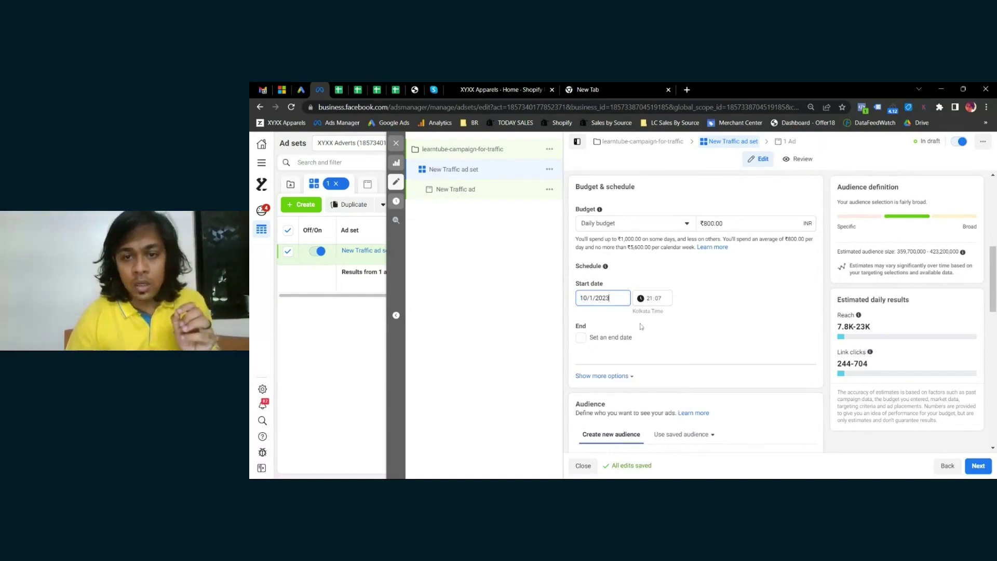
click(650, 300)
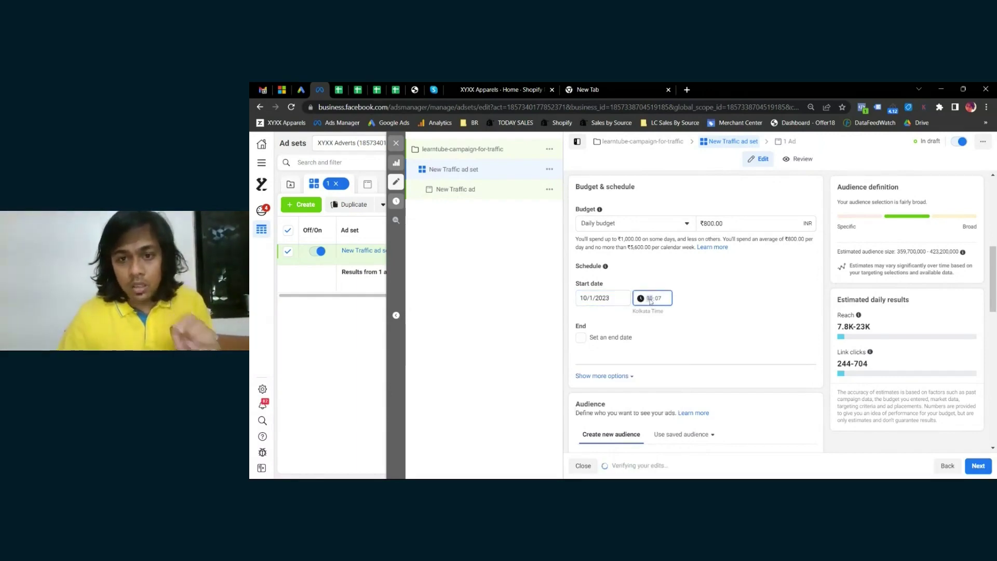
click(658, 299)
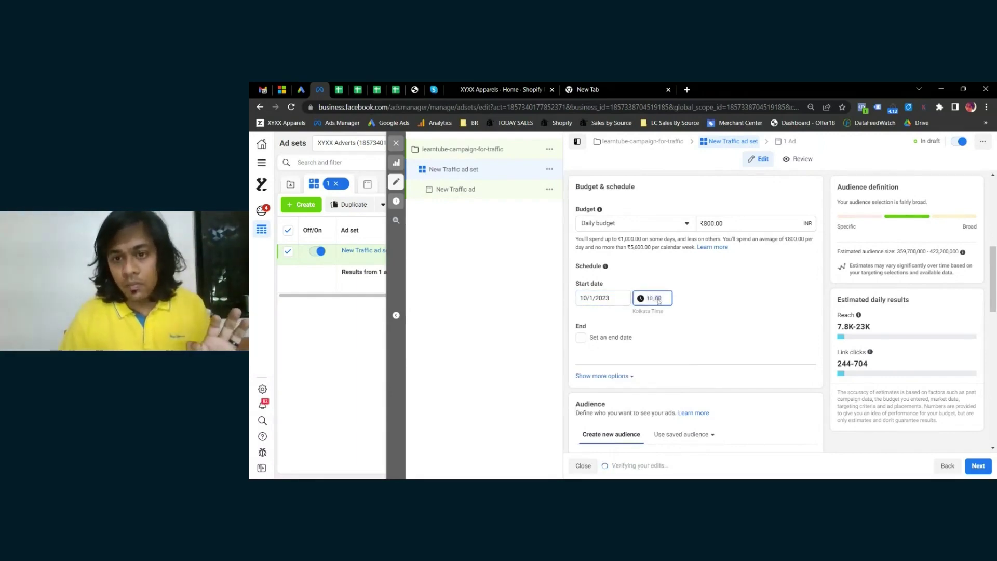
click(710, 301)
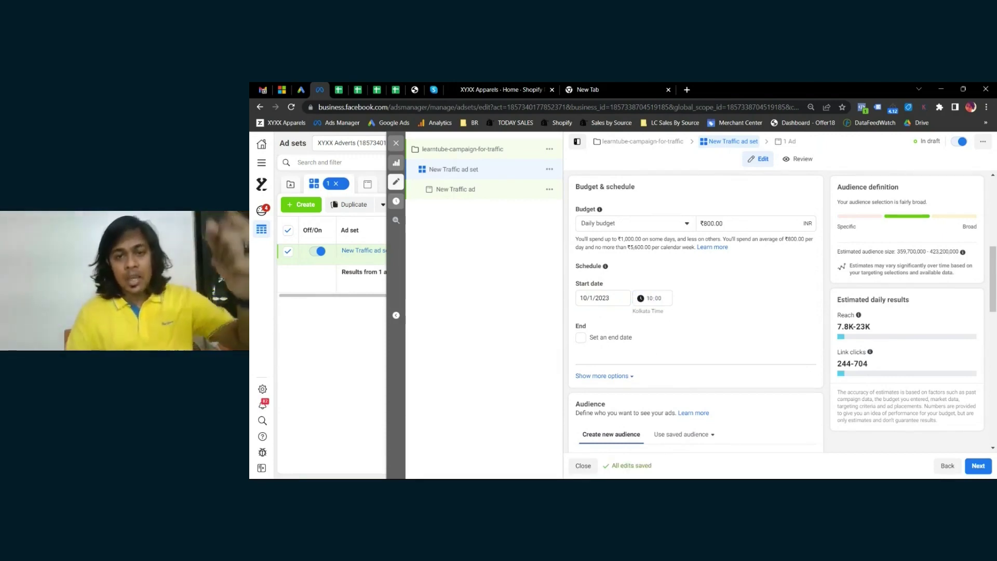
- Enable an end date for the ad set and set it to 31/1/2023 at 23:55
click(606, 339)
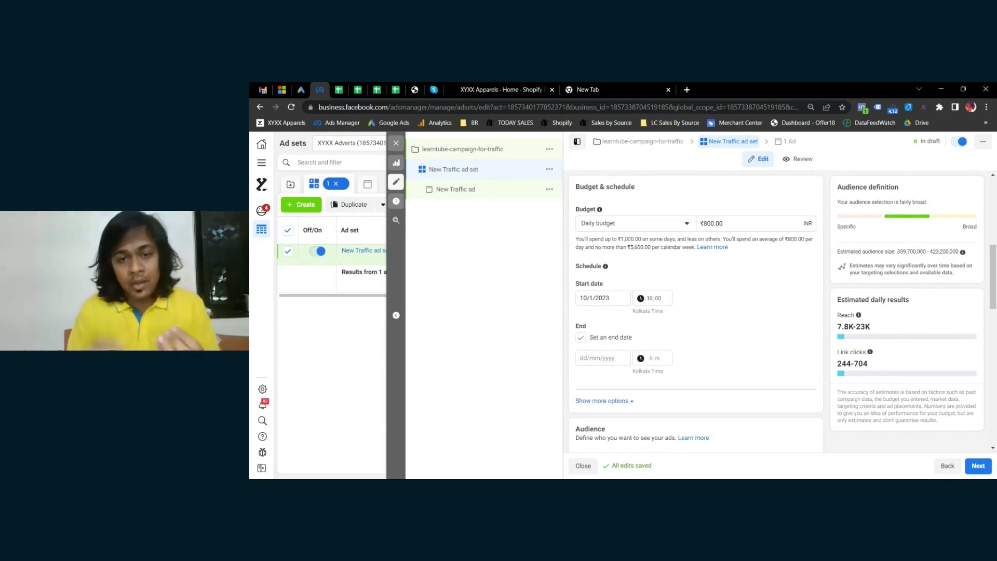
click(582, 364)
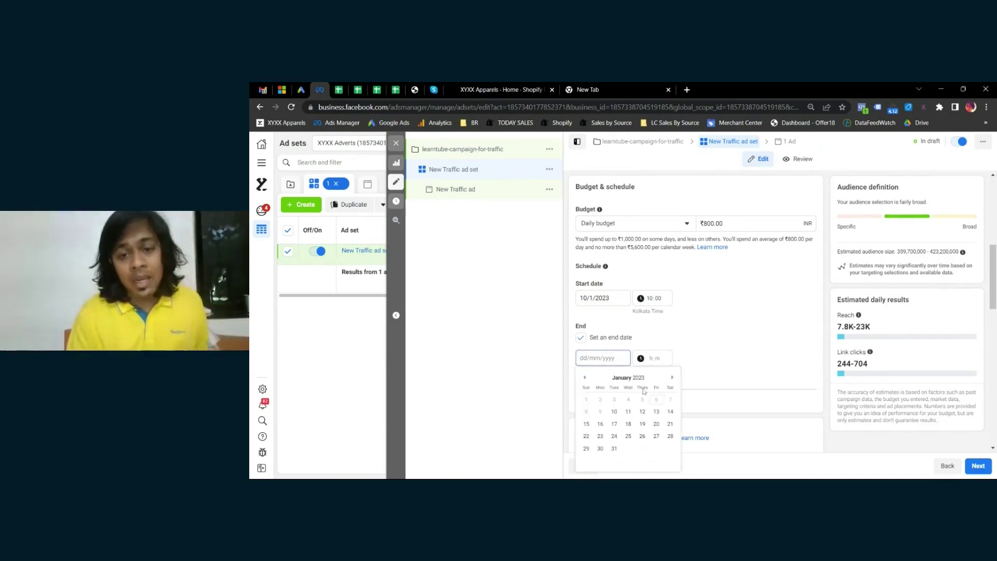
click(614, 449)
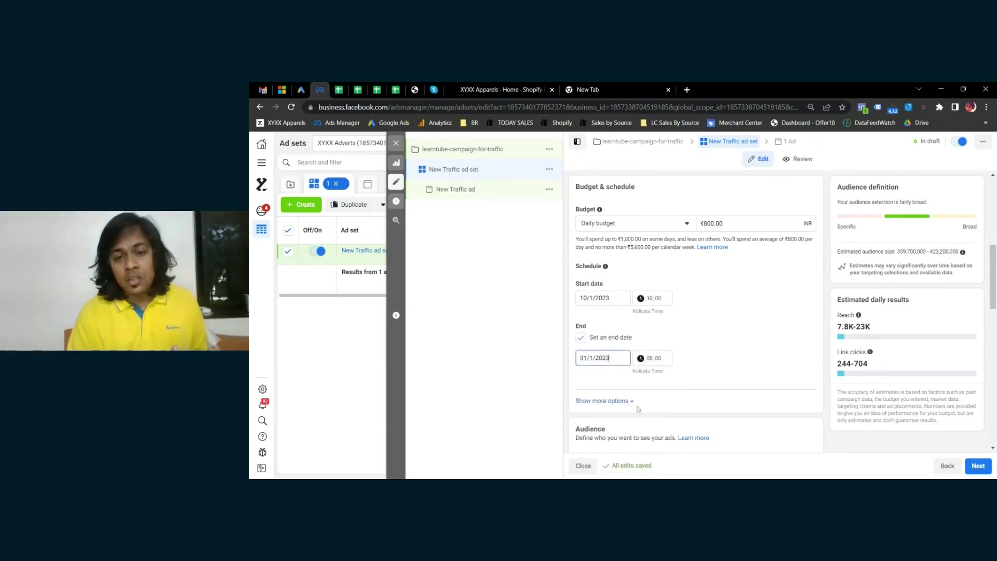
click(652, 362)
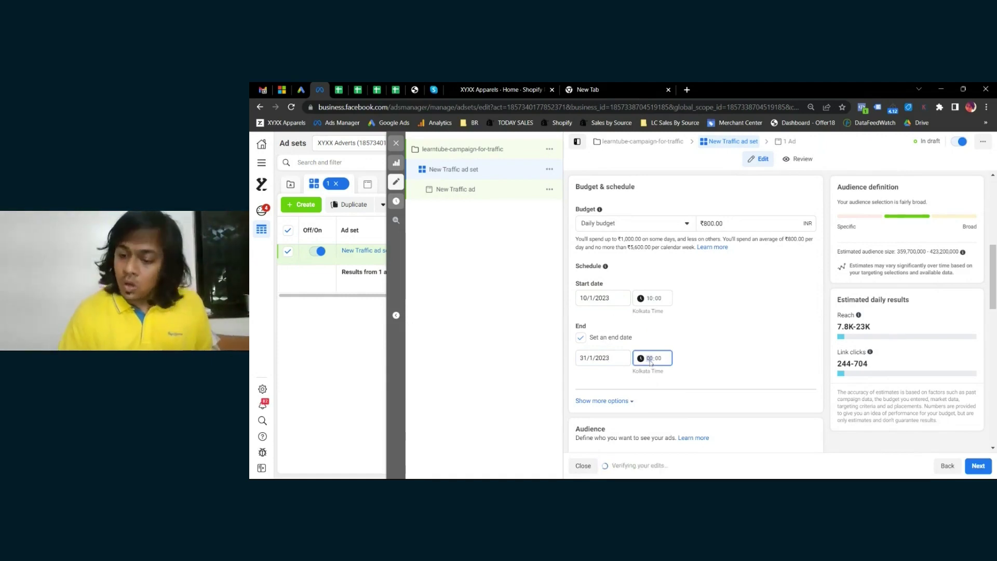
text(23)
click(657, 360)
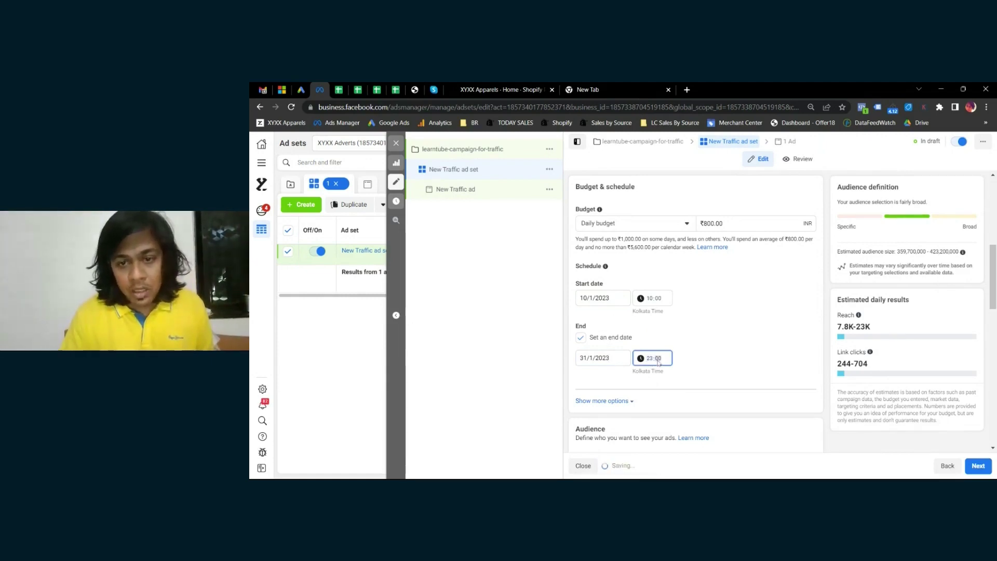
text(55)
click(701, 350)
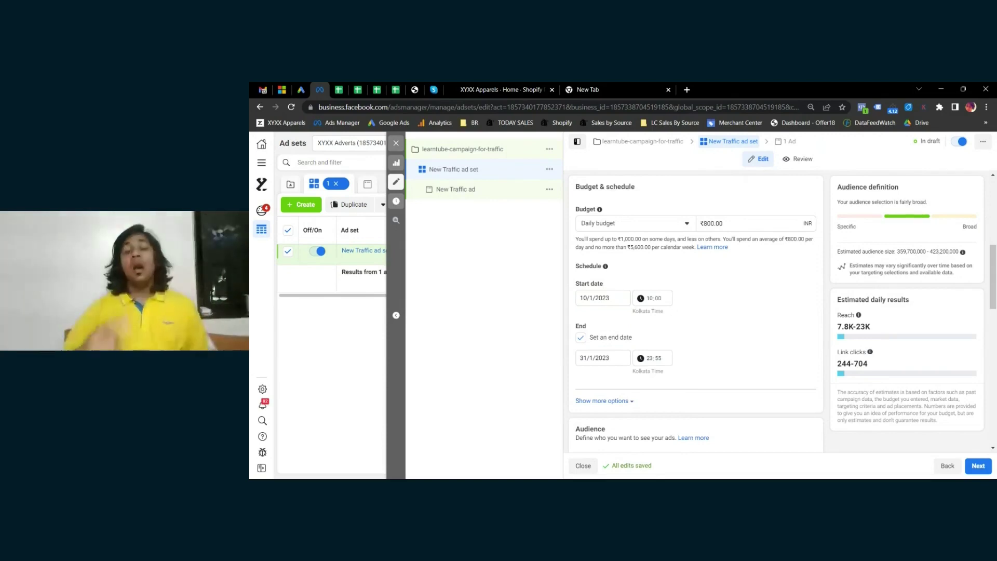
- Reveal the ad set's additional scheduling options and switch its budget type to Lifetime budget
drag(727, 223, 699, 223)
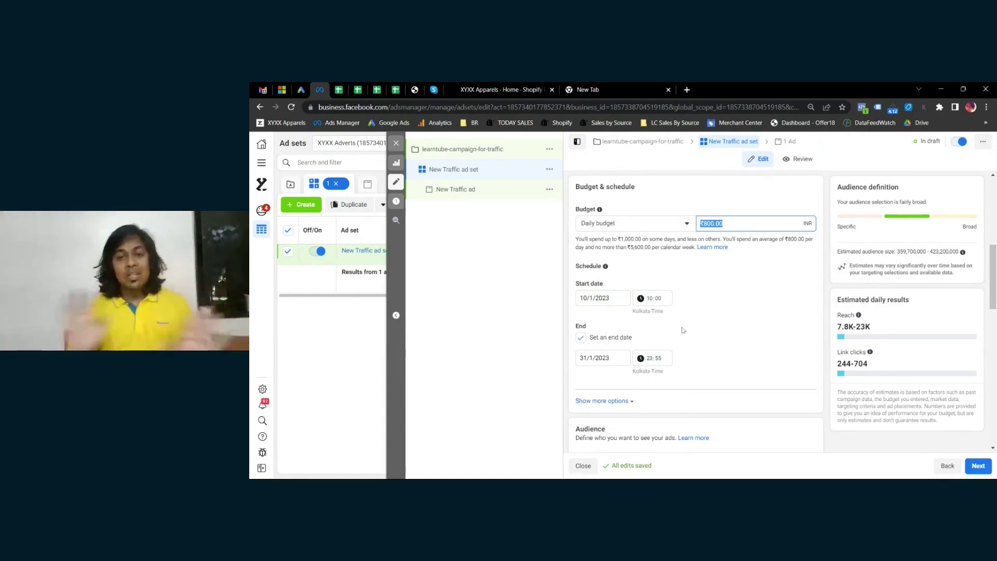
scroll(690, 300, down, 1)
click(620, 331)
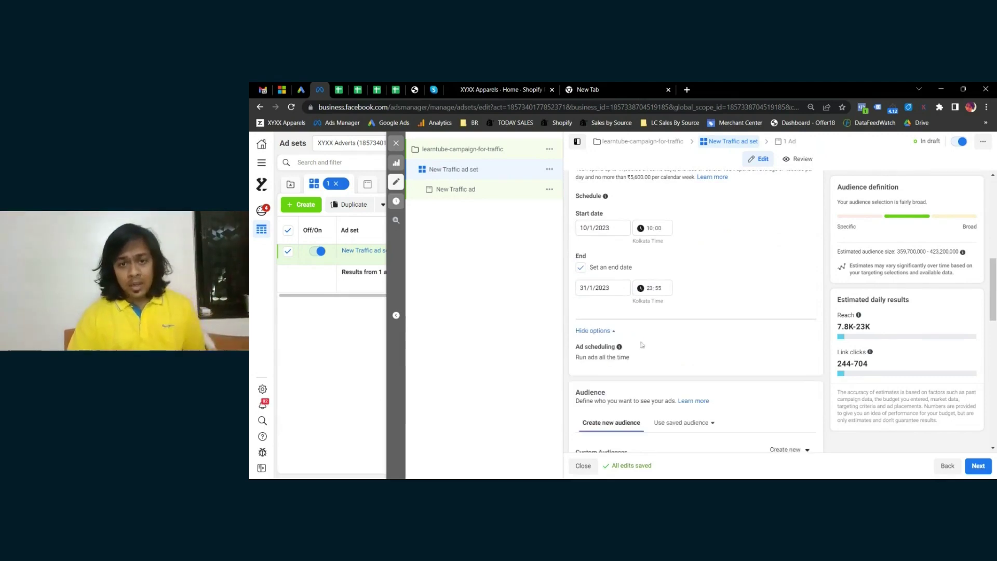
scroll(741, 356, up, 1)
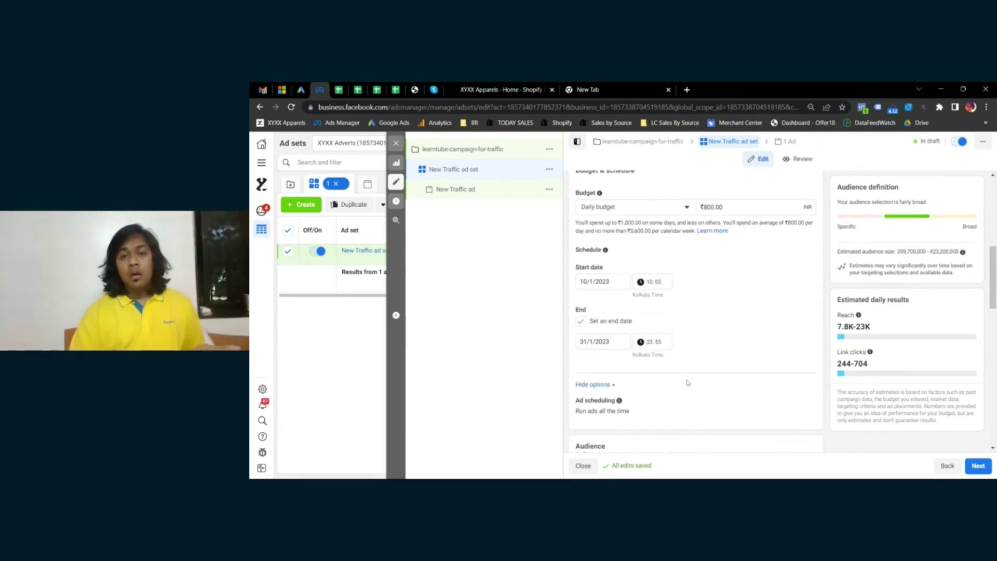
click(681, 209)
click(657, 242)
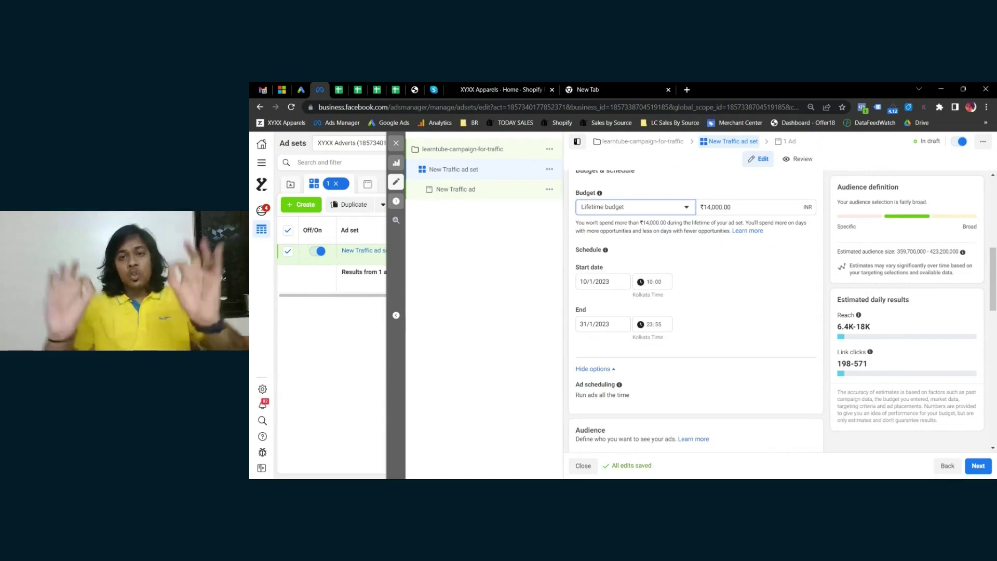
- Set the ad set's lifetime budget to ₹10,000
click(711, 206)
key(BackSpace)
text(0)
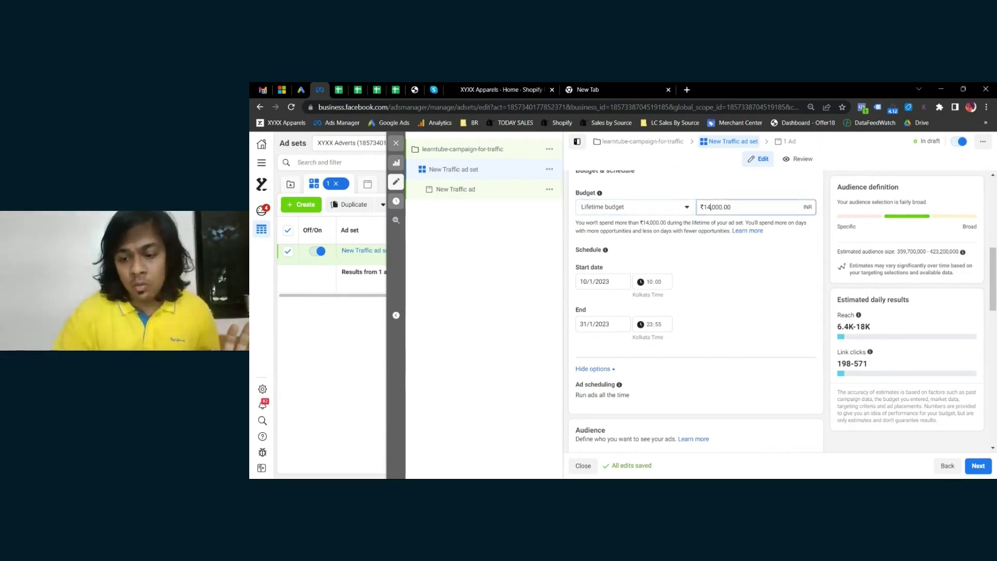
click(741, 286)
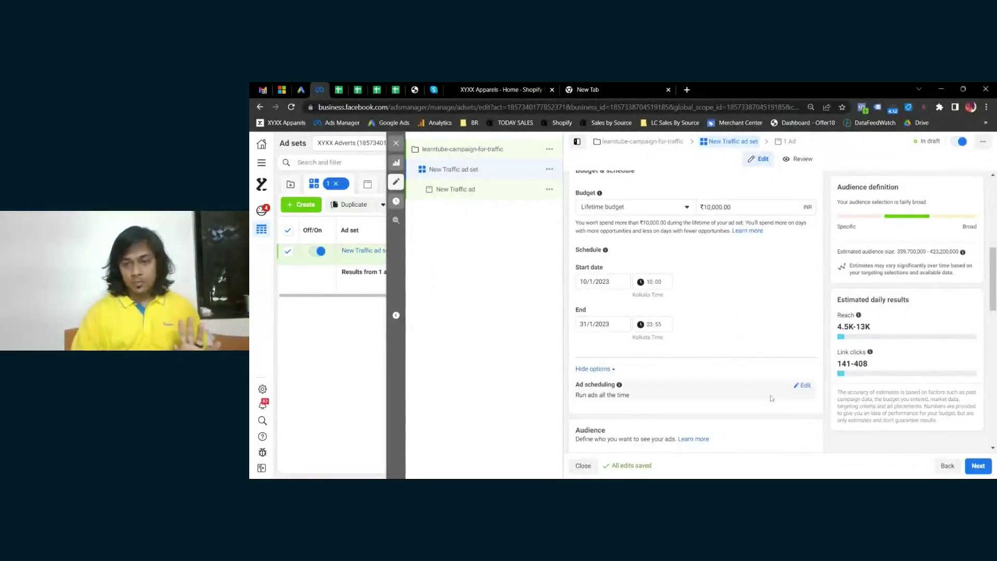
- Turn on running ads on a schedule and mark the 9 am through 9 pm blocks for every day
click(803, 385)
click(582, 400)
scroll(654, 312, down, 3)
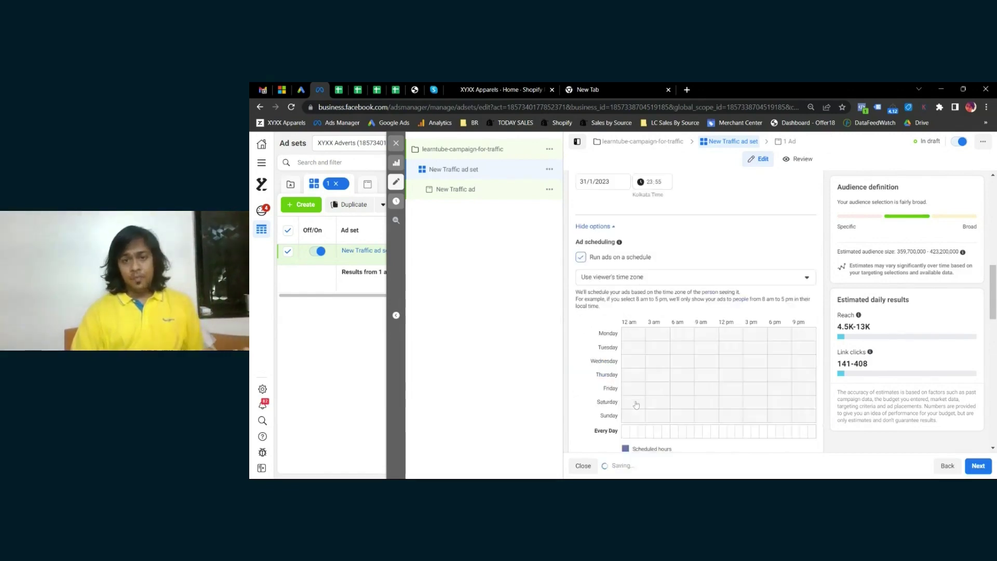
scroll(659, 280, down, 1)
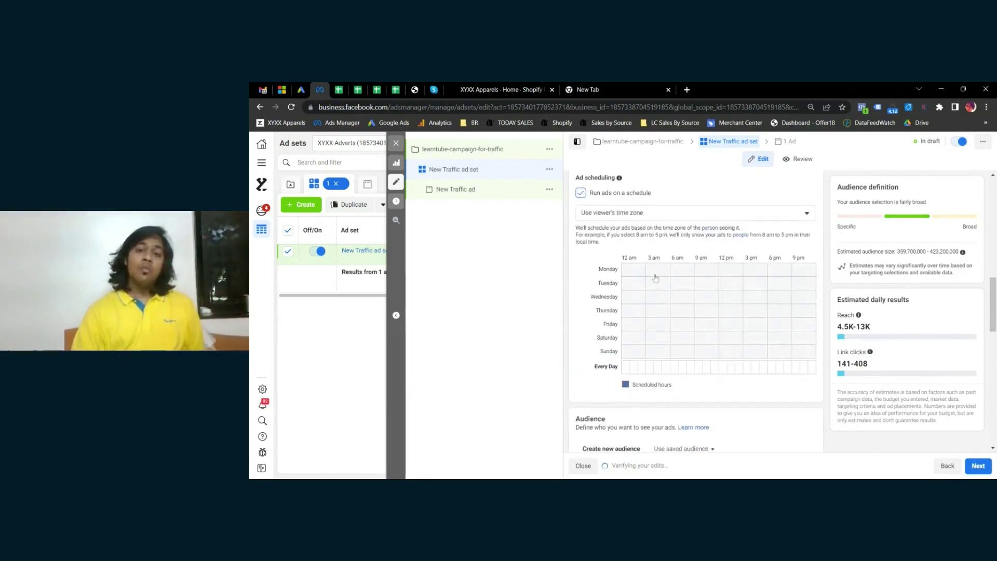
click(699, 270)
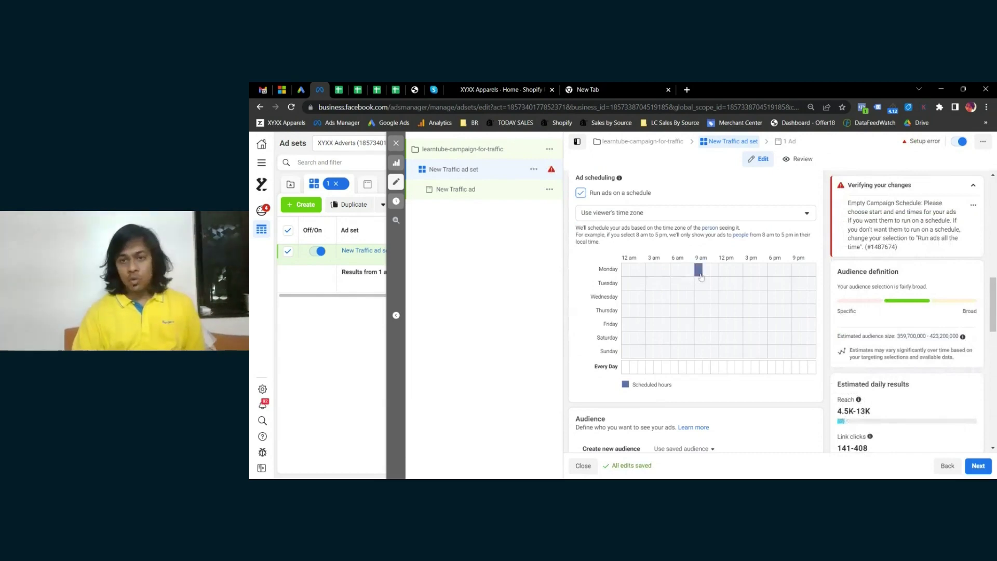
drag(701, 277, 794, 360)
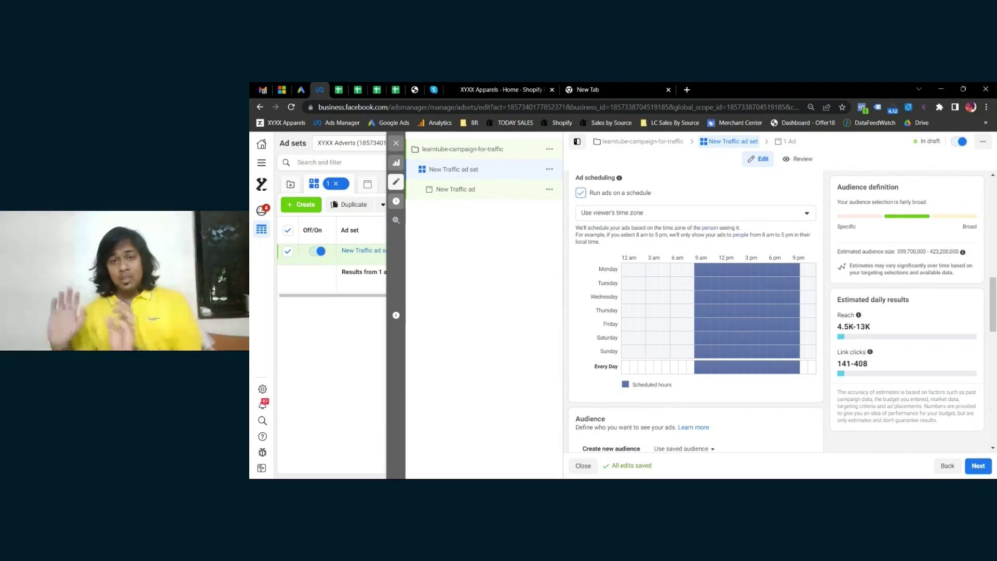
- Try the last-30-days purchase website audience as the ad set's custom audience and remove it
scroll(696, 312, down, 2)
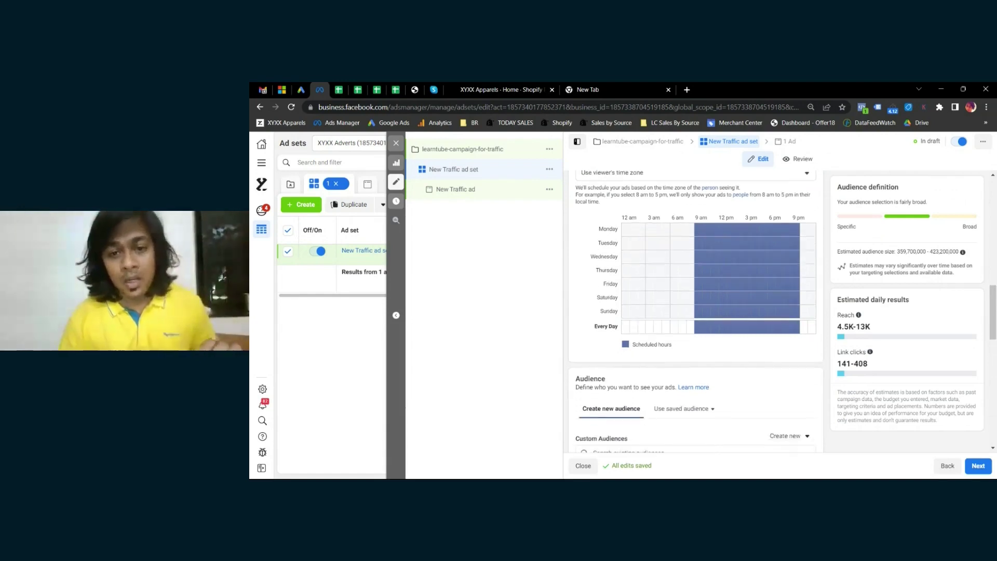
scroll(695, 311, down, 3)
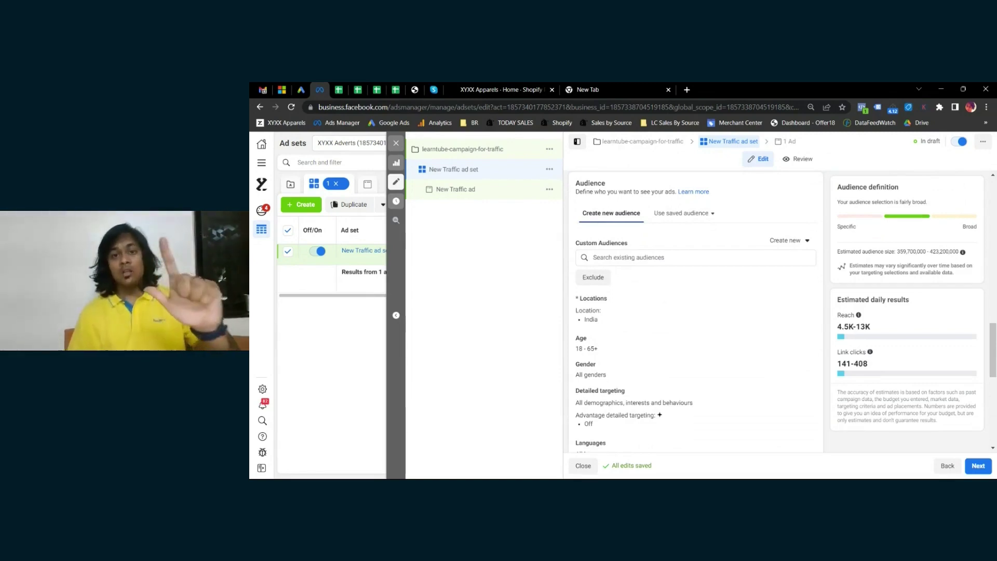
scroll(695, 312, down, 1)
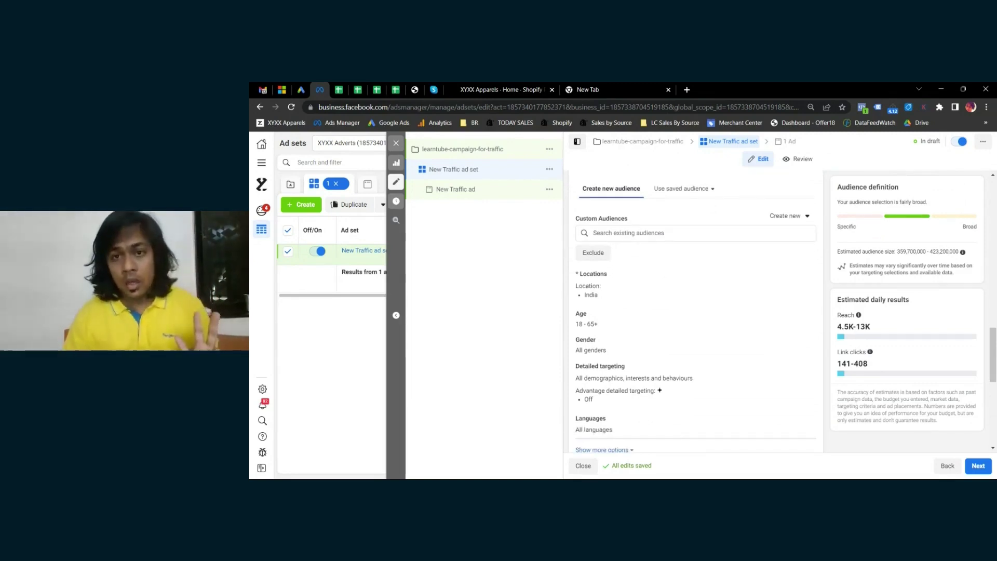
mouse_move(632, 218)
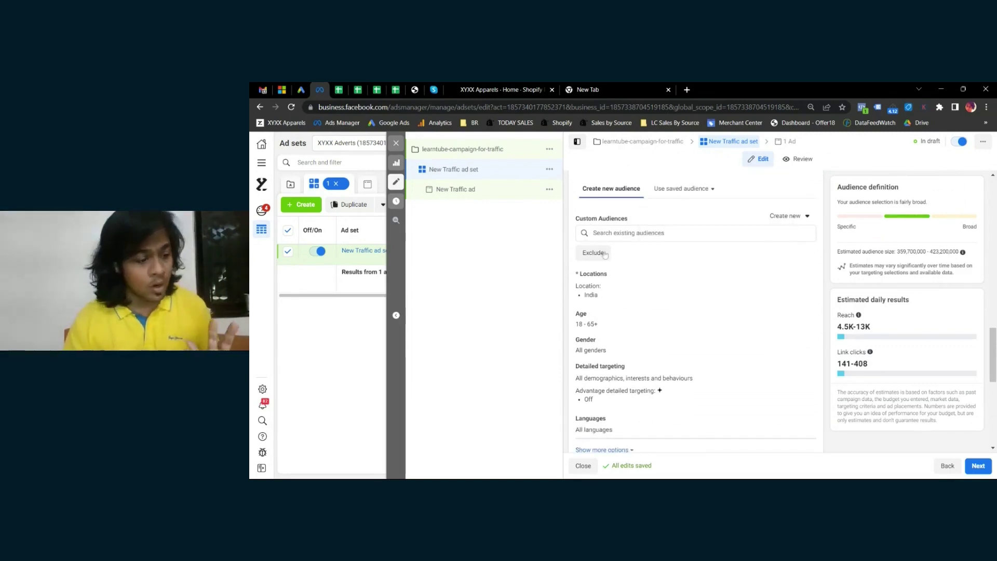
click(594, 233)
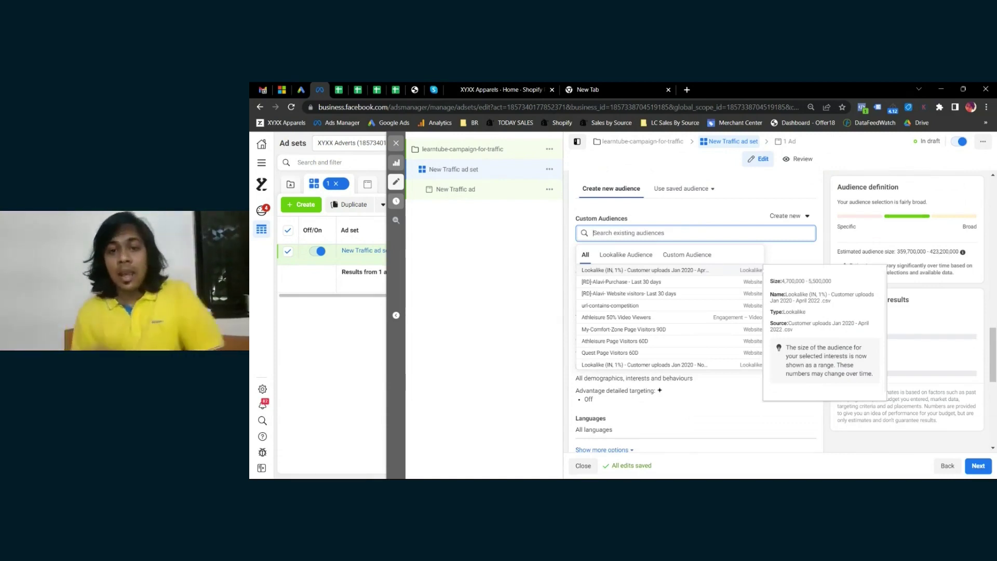
click(668, 286)
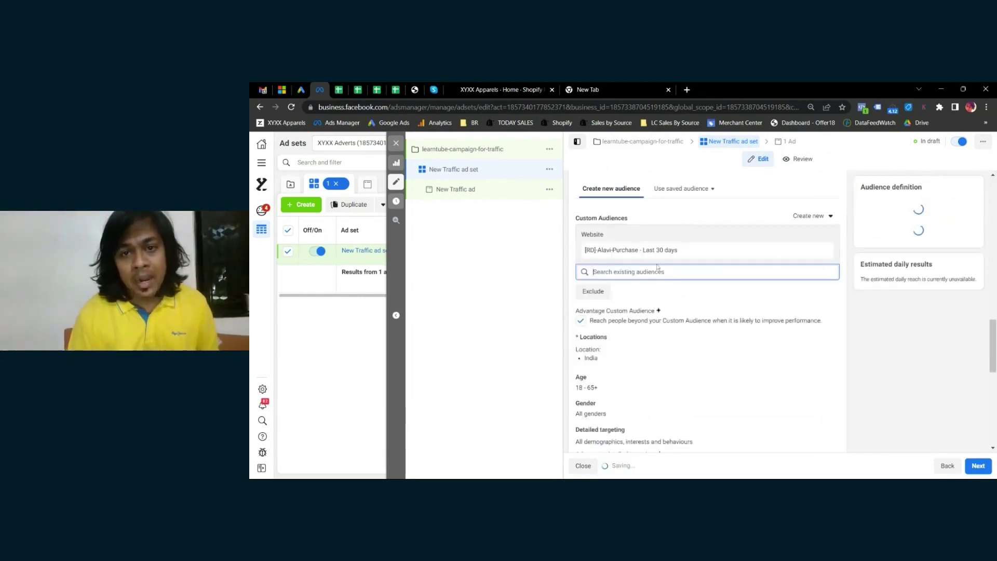
click(688, 234)
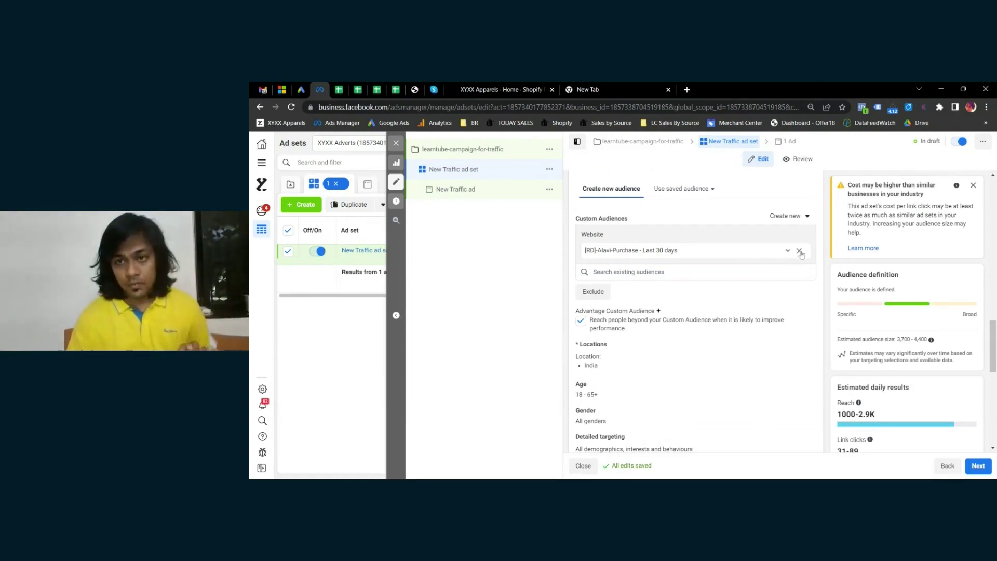
click(802, 252)
- Try the Lookalike (IN, 1%) audience from customer uploads Jan 2020 - April 2022 and remove it
click(644, 233)
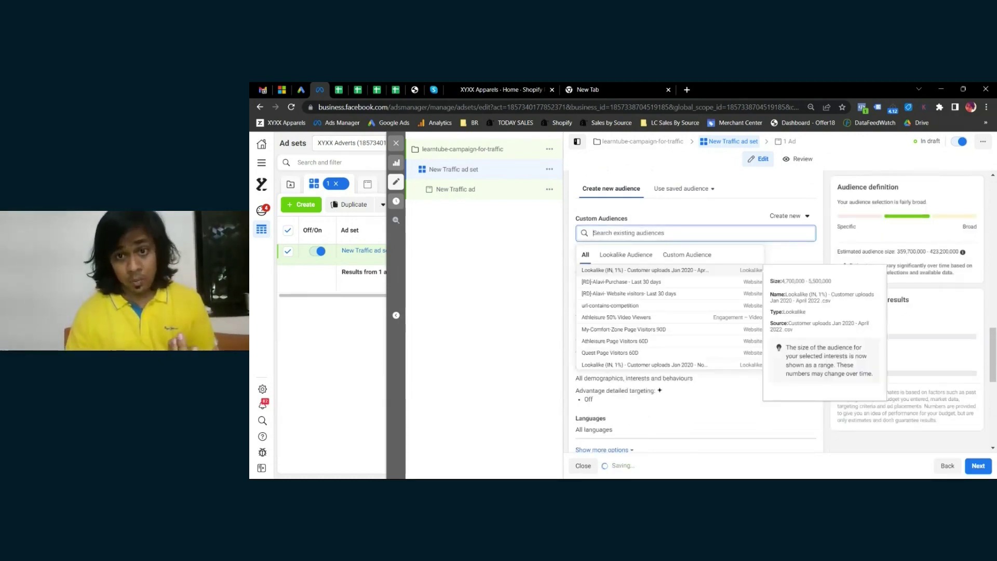
click(640, 256)
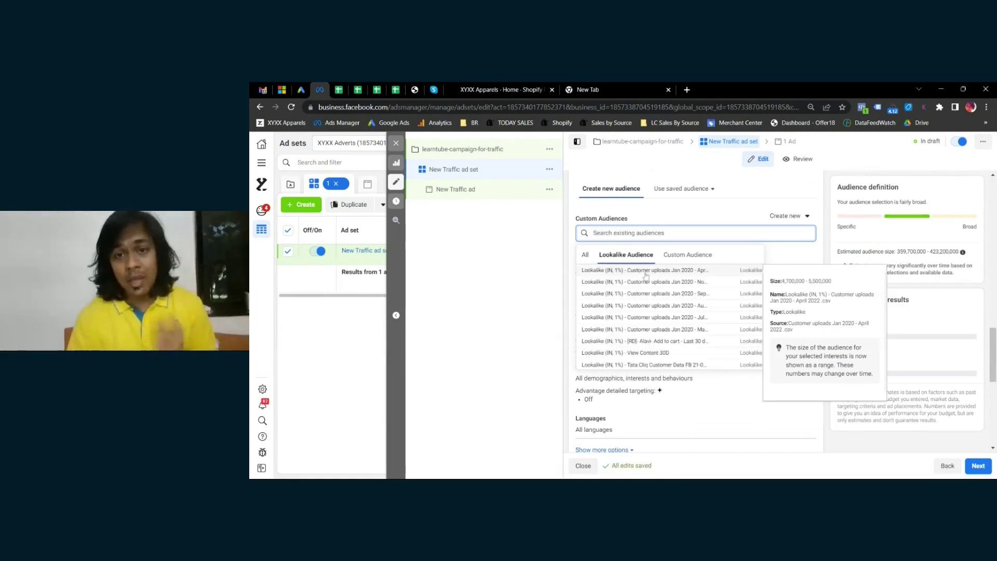
click(646, 271)
drag(691, 254, 748, 256)
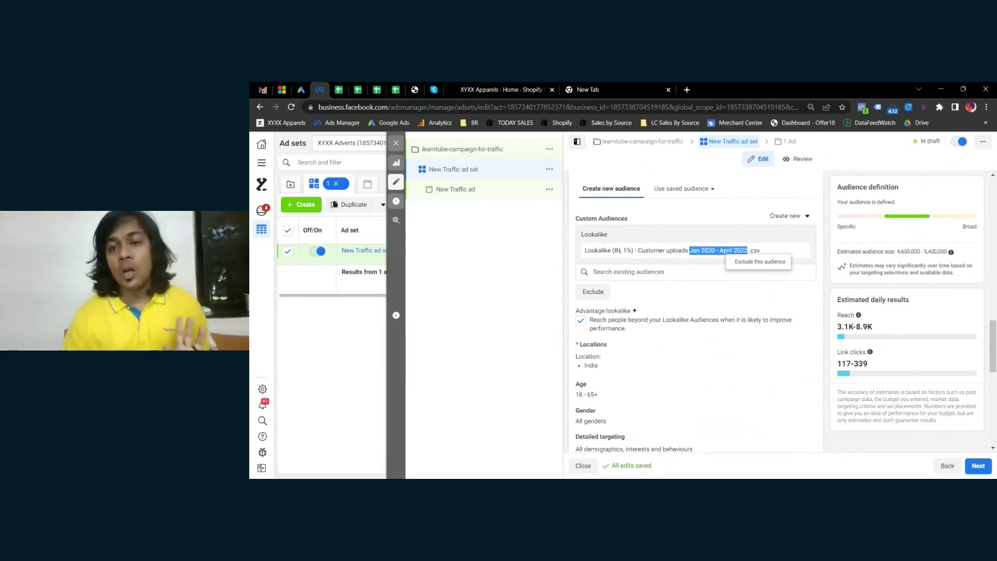
click(800, 251)
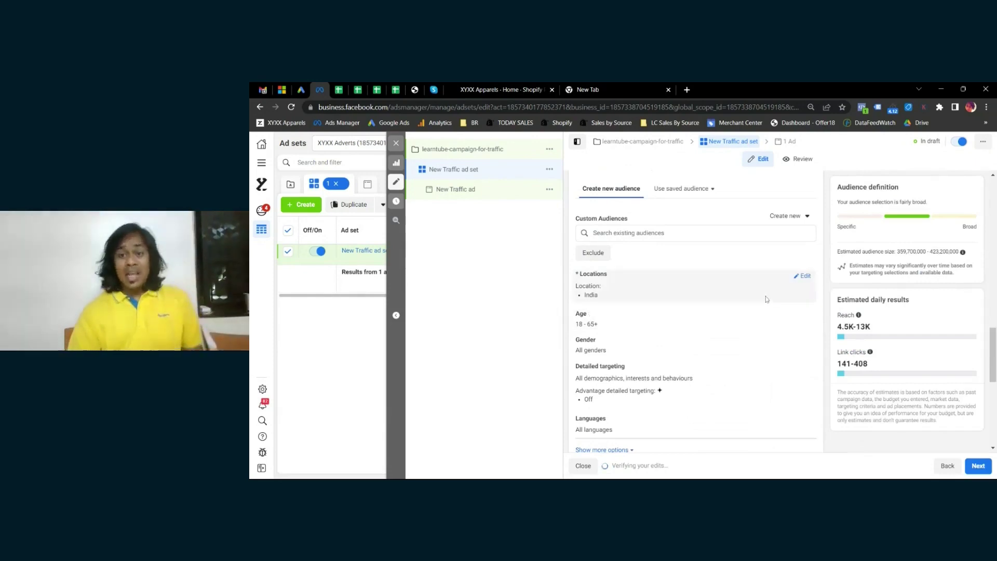
- Replace India in the audience locations with Goa, Mumbai, Delhi and Chennai
click(804, 276)
click(675, 351)
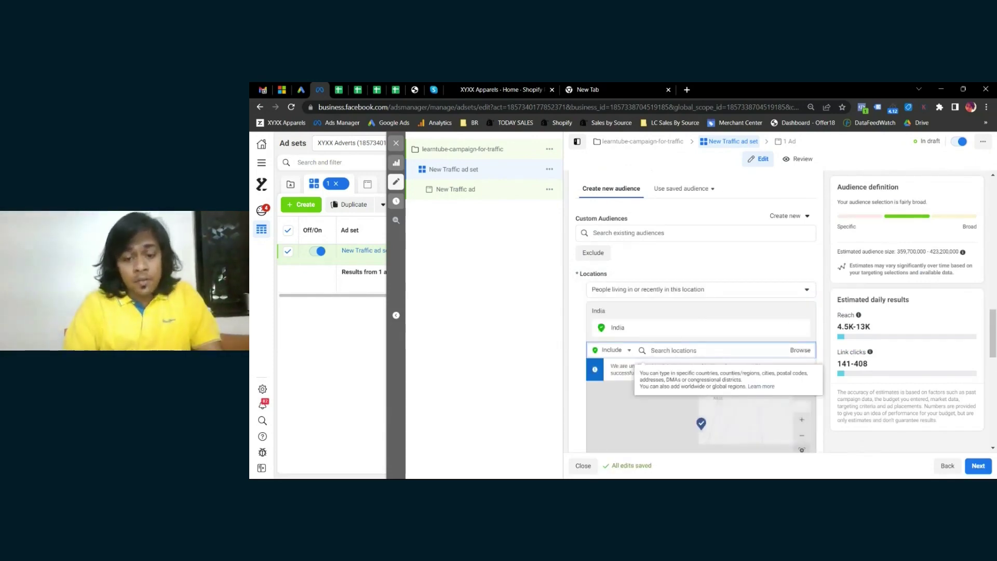
text(goa)
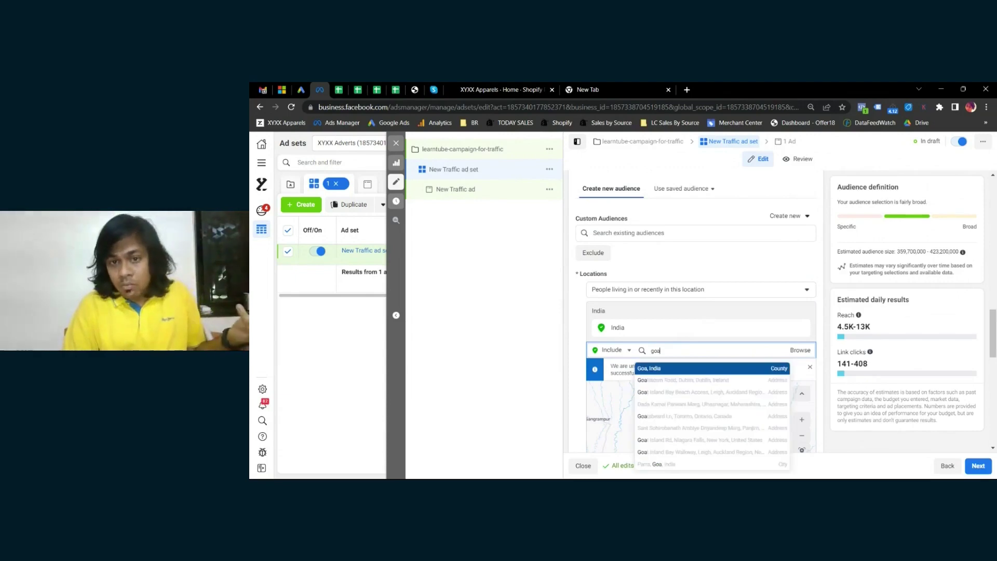
click(675, 368)
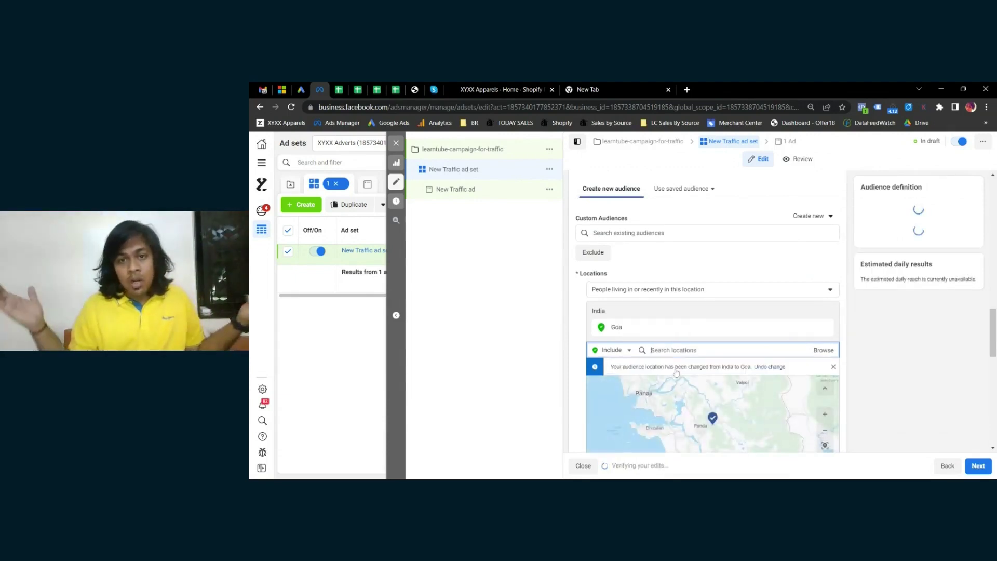
text(mumbai)
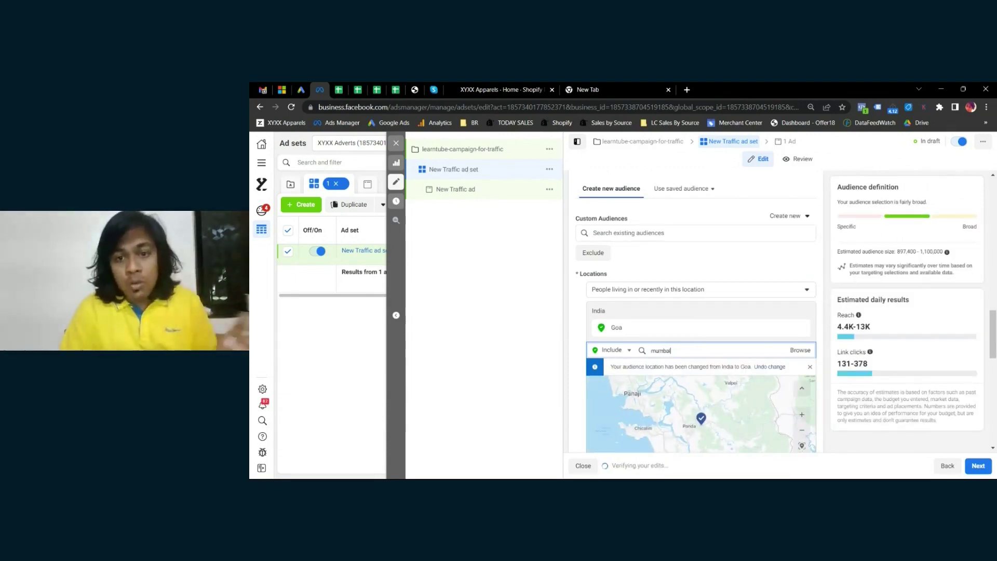
click(670, 367)
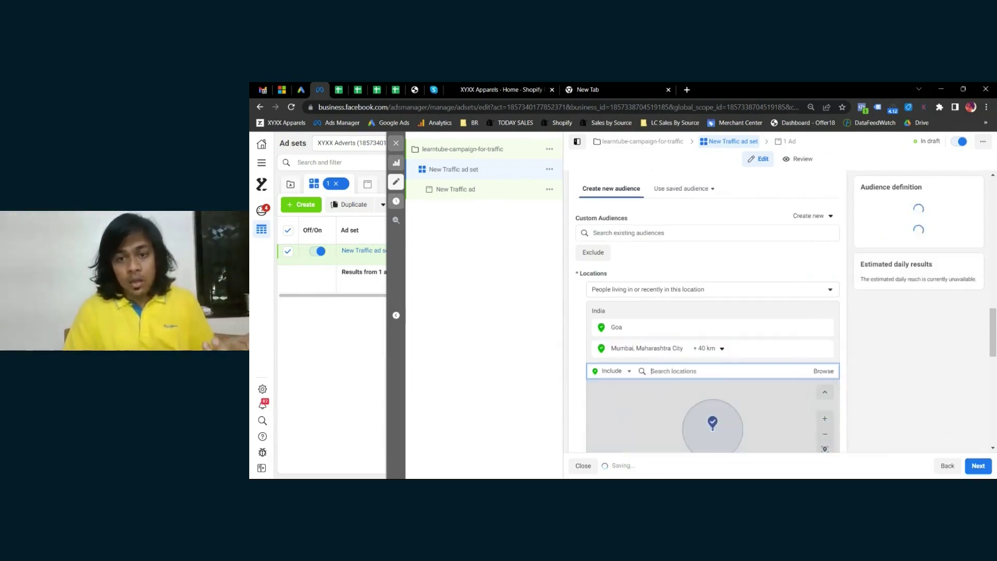
text(delhi)
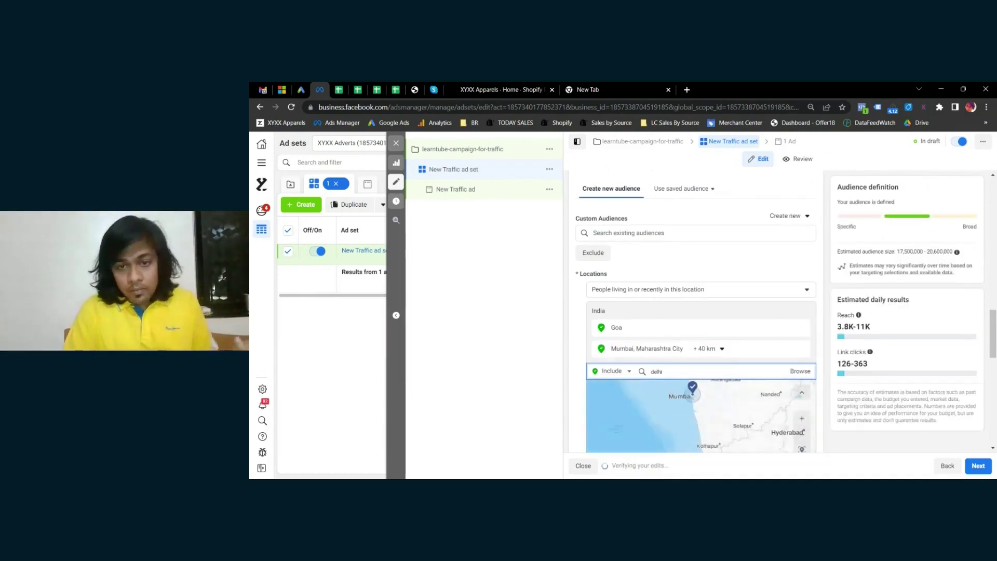
click(679, 389)
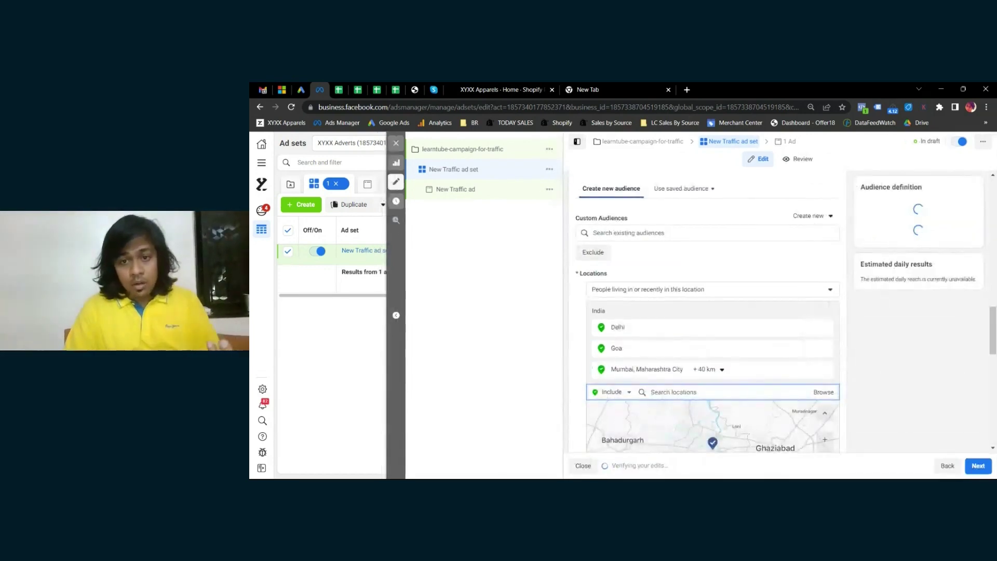
text(chennai)
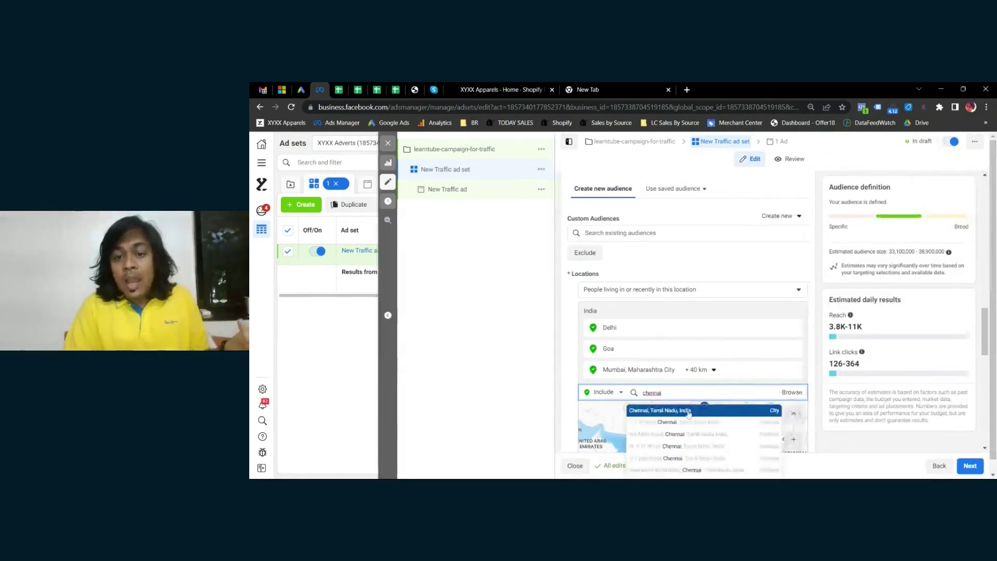
click(684, 408)
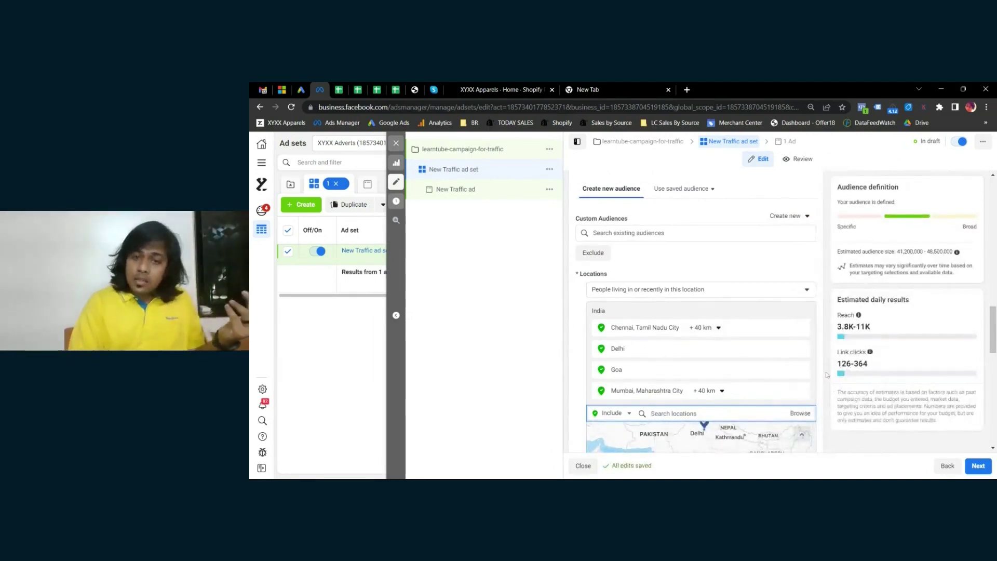
- Set the audience's minimum age to 13 and open the gender selection for editing
scroll(825, 363, down, 5)
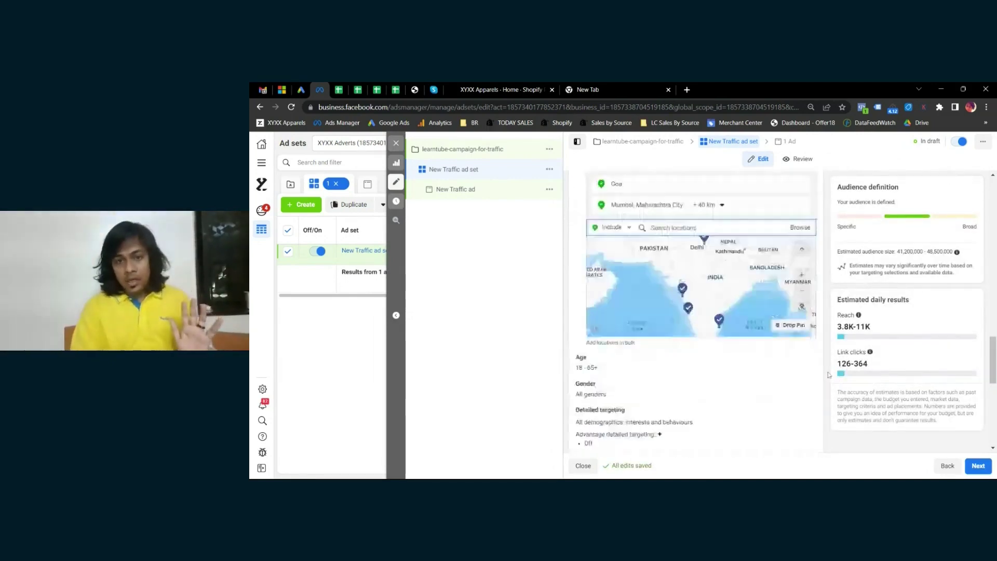
click(805, 315)
scroll(701, 332, down, 1)
click(600, 272)
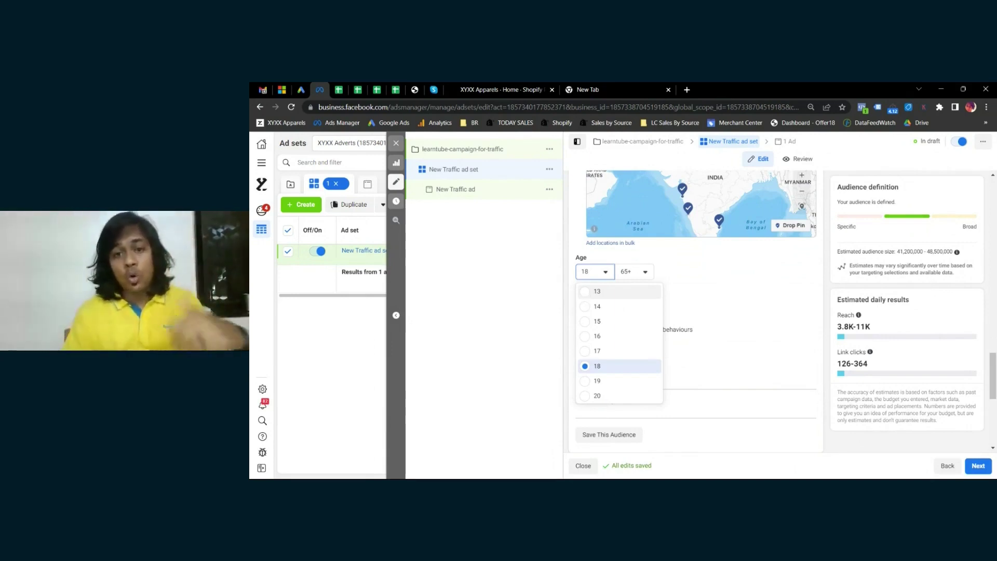
click(587, 293)
click(634, 275)
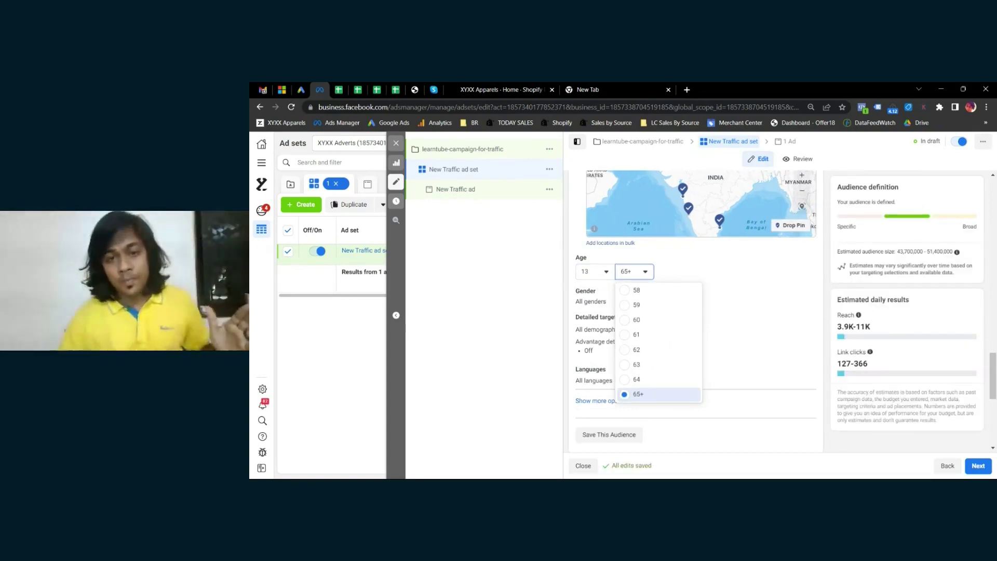
click(725, 312)
click(793, 295)
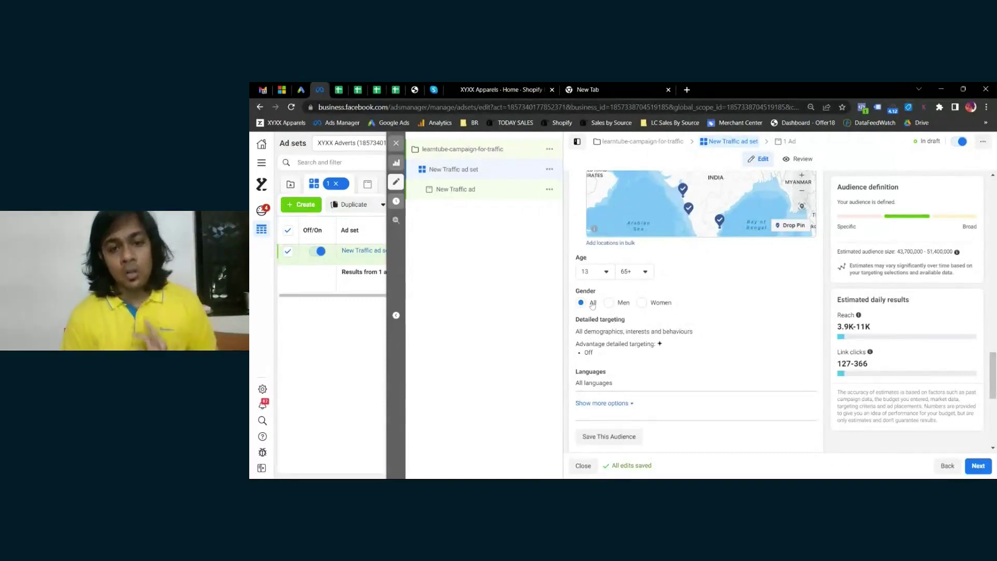
- Set the audience's age range to 25–30
click(595, 271)
scroll(602, 320, down, 4)
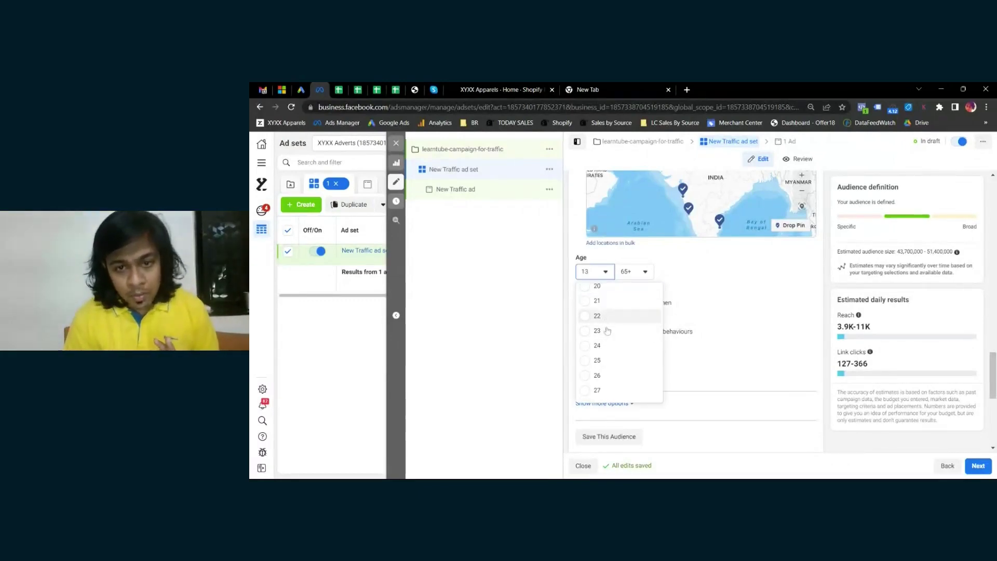
click(608, 361)
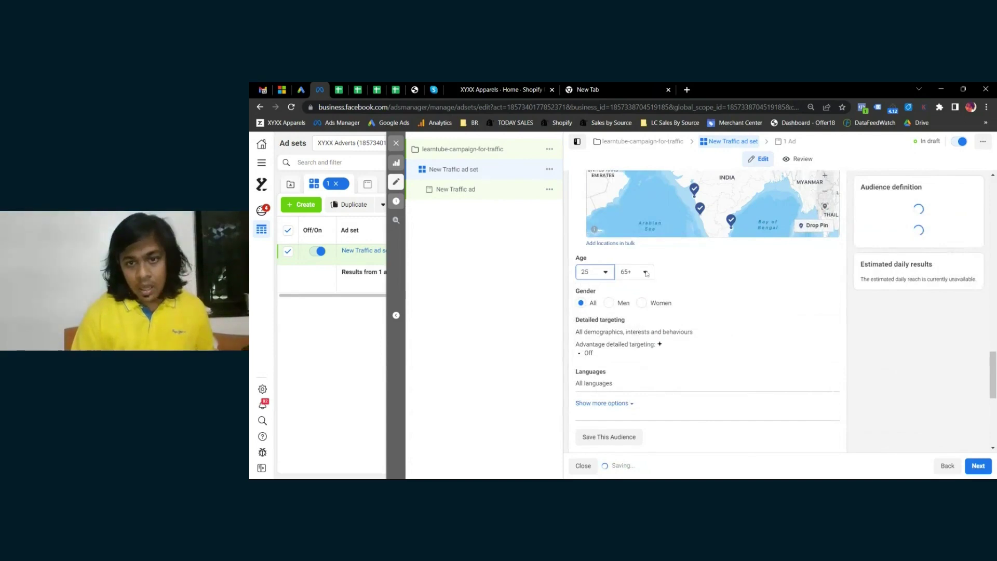
click(645, 273)
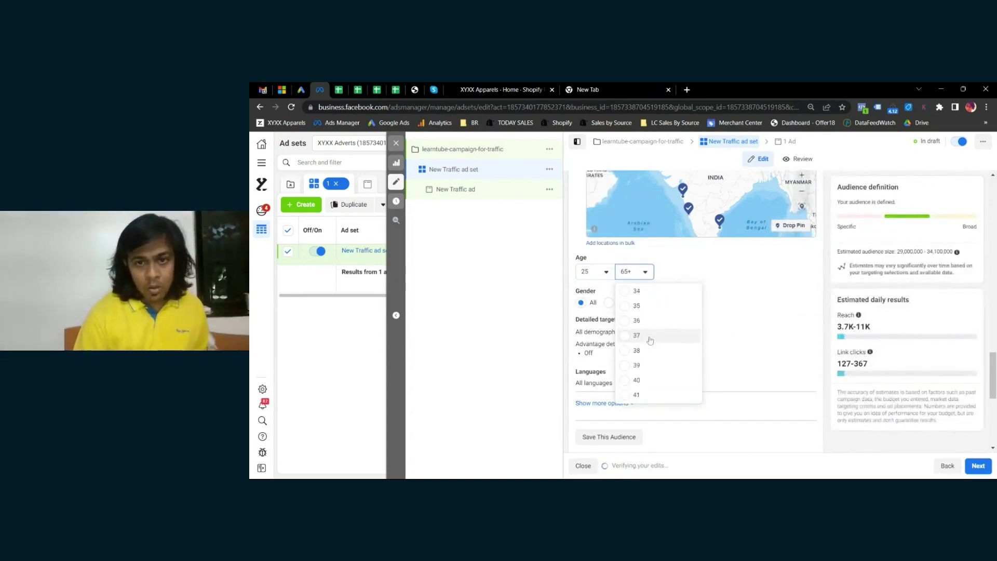
scroll(650, 341, up, 3)
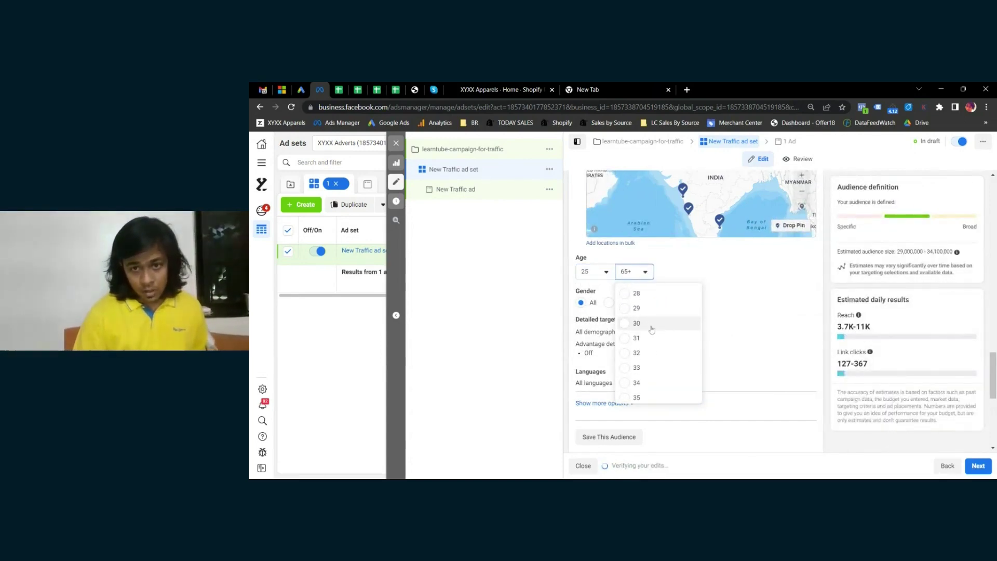
click(647, 330)
- Remove Chennai, Delhi, Goa and Mumbai from the audience locations
scroll(739, 326, up, 4)
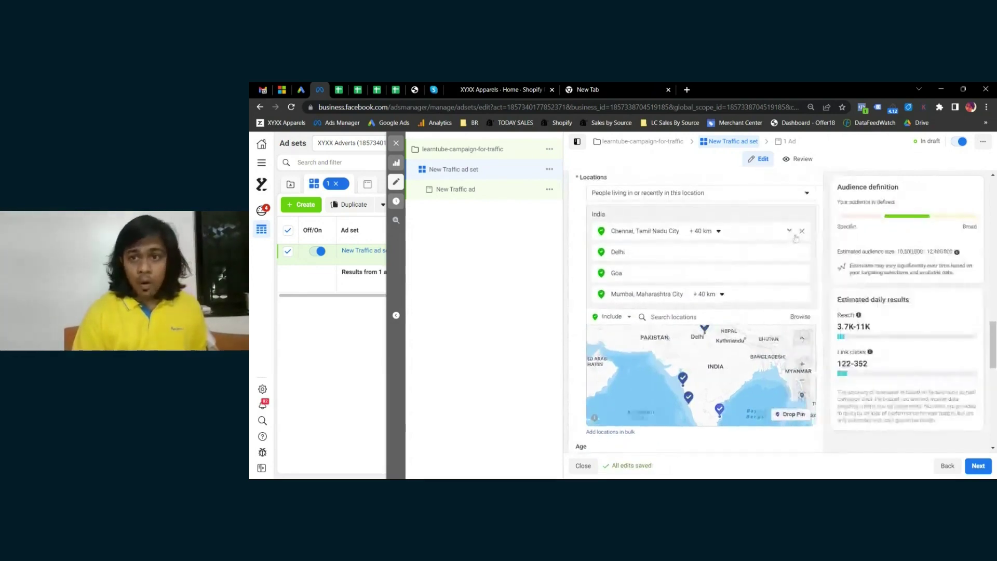
click(802, 232)
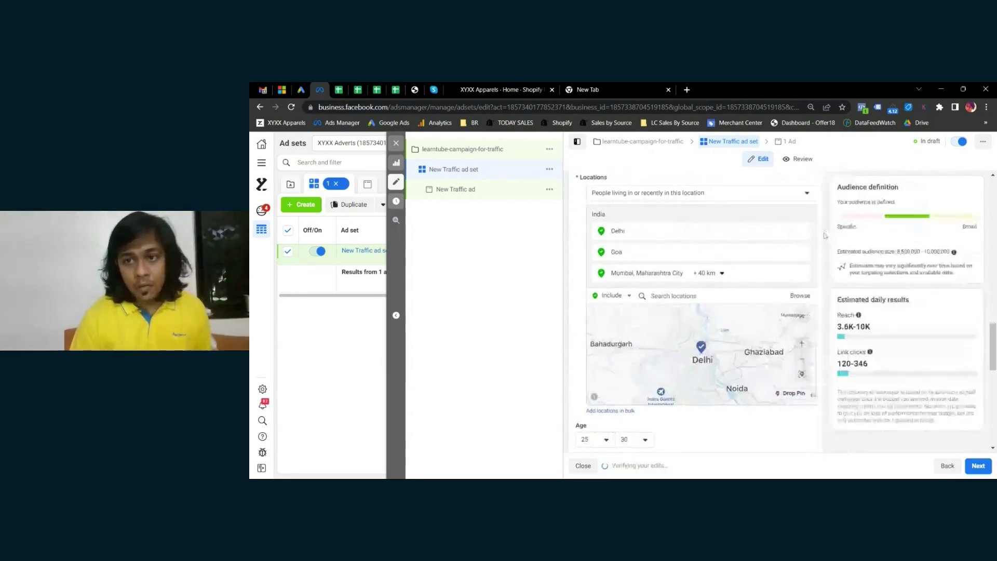
click(801, 232)
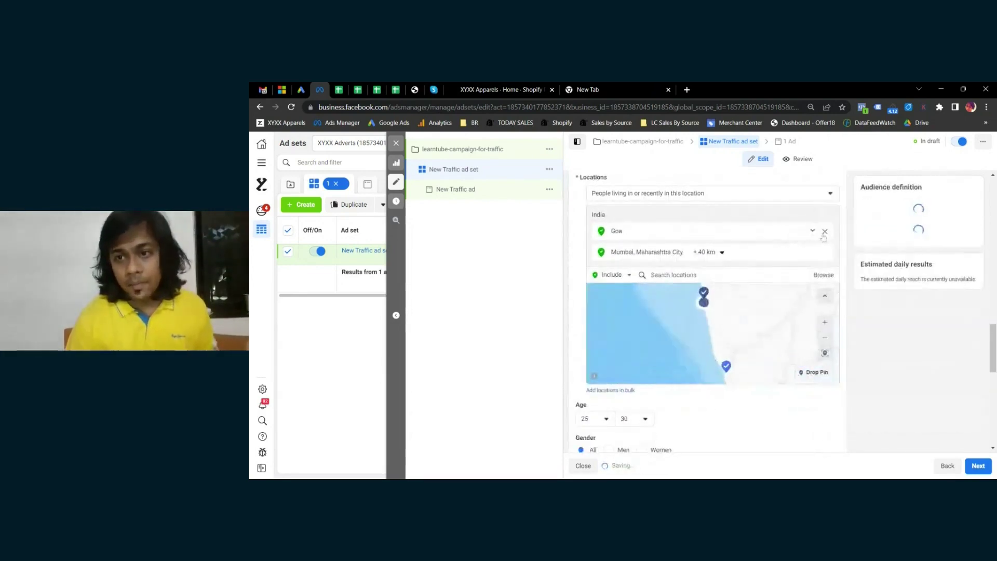
click(825, 231)
click(825, 232)
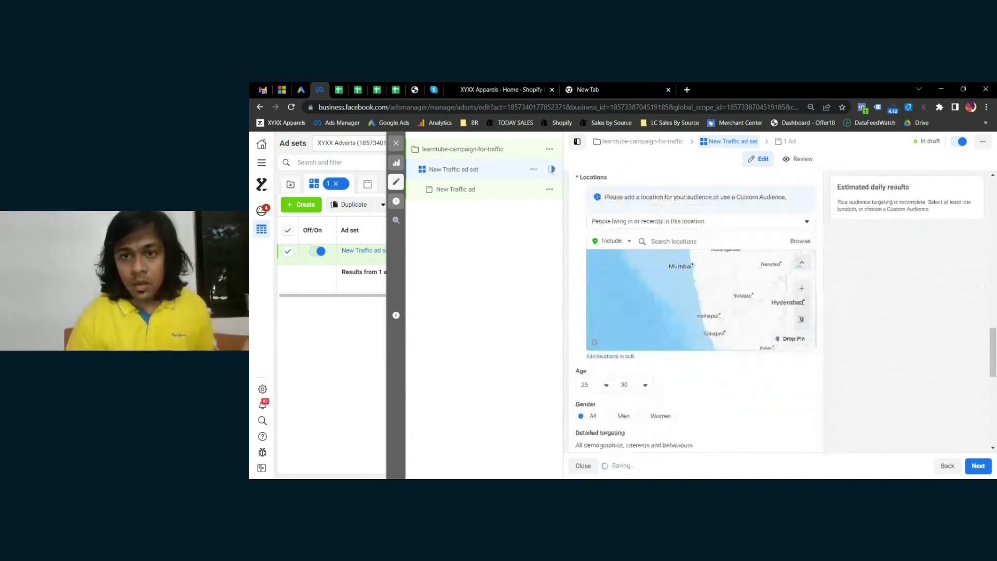
- Add the country India as the audience location, dismiss the map notice and collapse the location map
text(Indai)
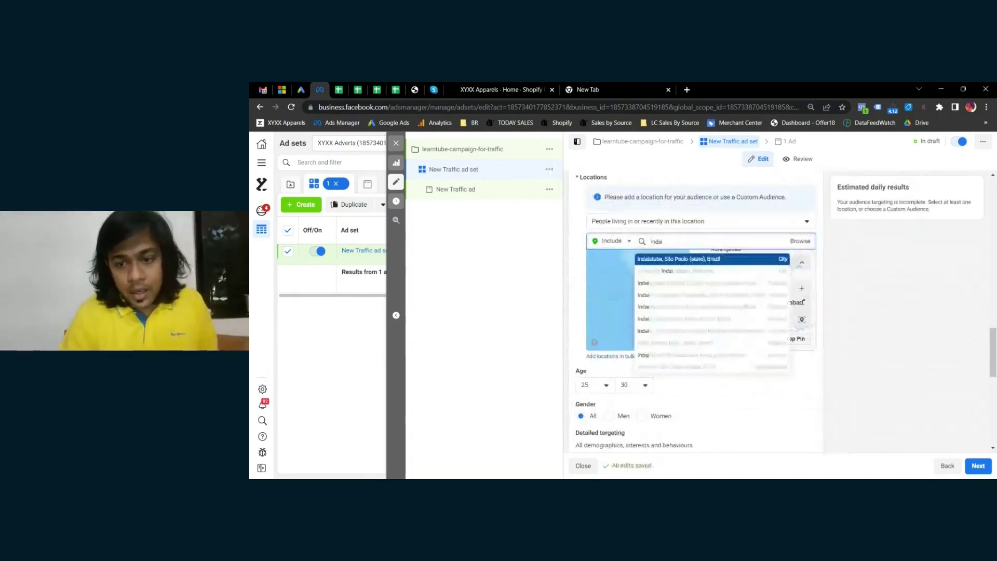
key(BackSpace)
key(BackSpace)
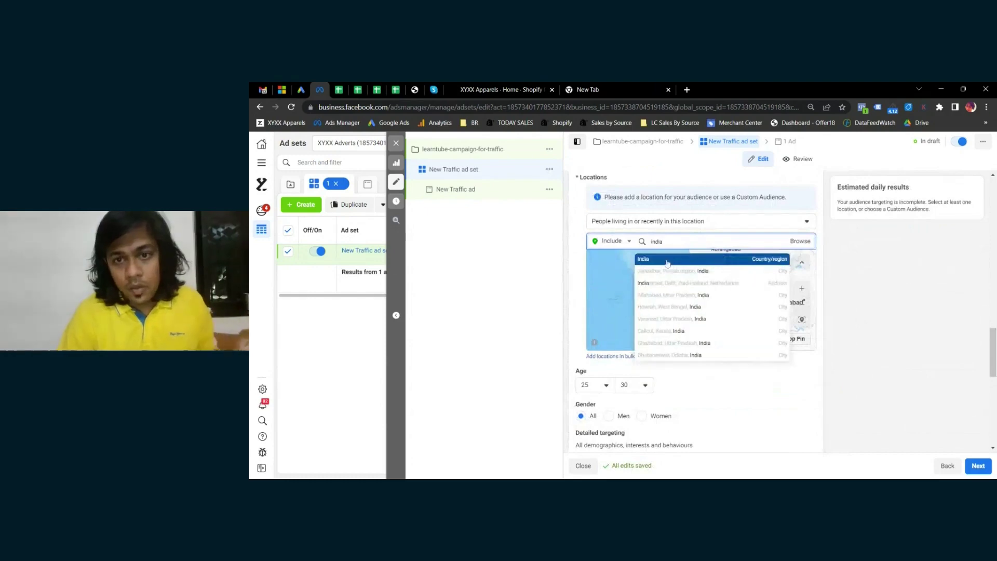
text(ia)
click(680, 259)
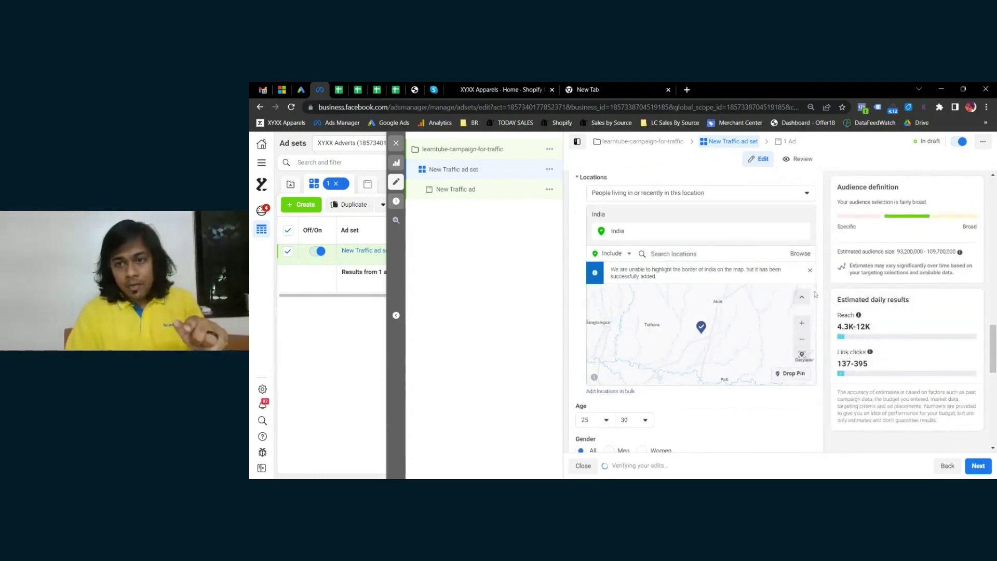
click(809, 270)
click(802, 276)
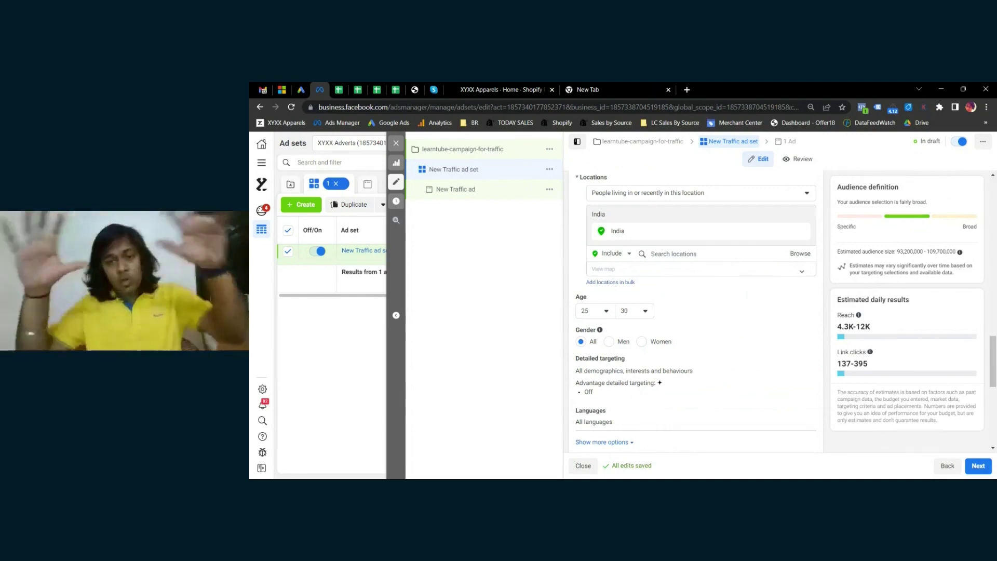
- Try Hindi as the audience's language and remove it
scroll(694, 284, down, 4)
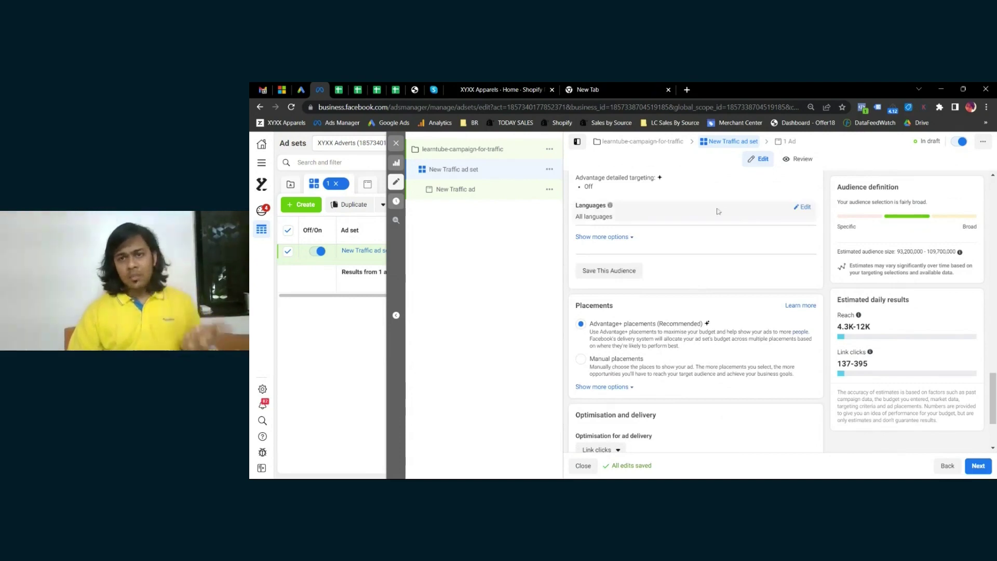
click(799, 209)
click(771, 219)
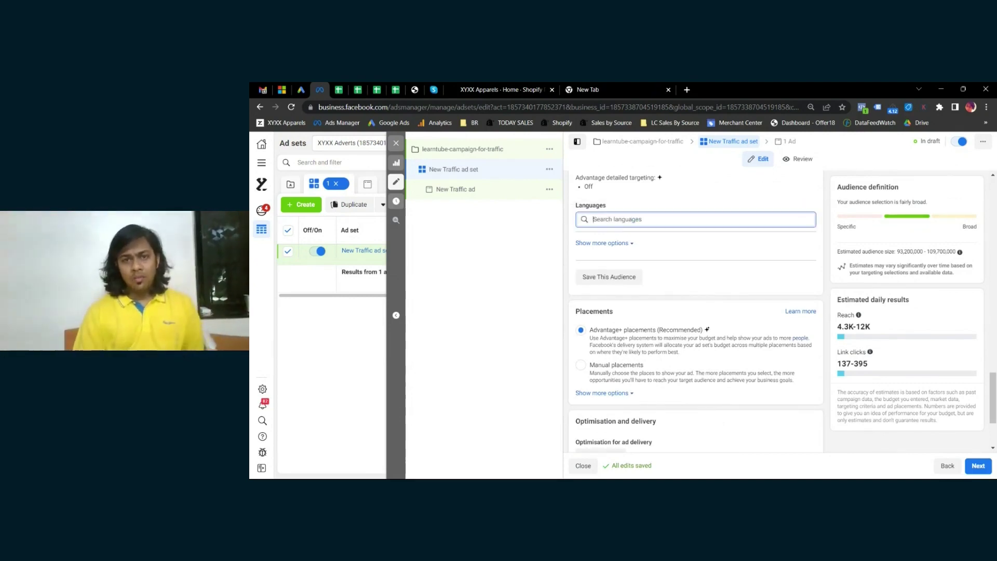
text(hindi)
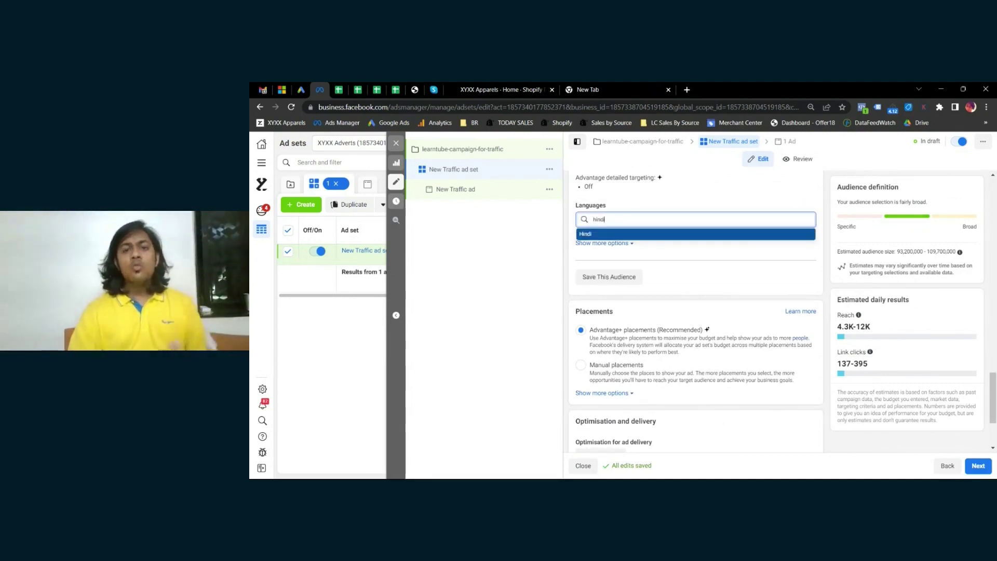
click(745, 235)
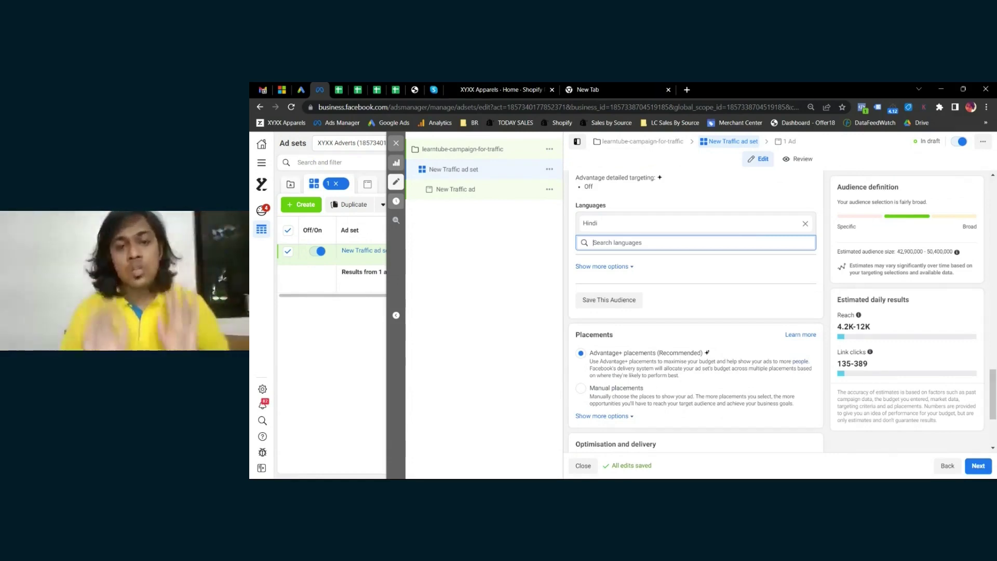
click(805, 226)
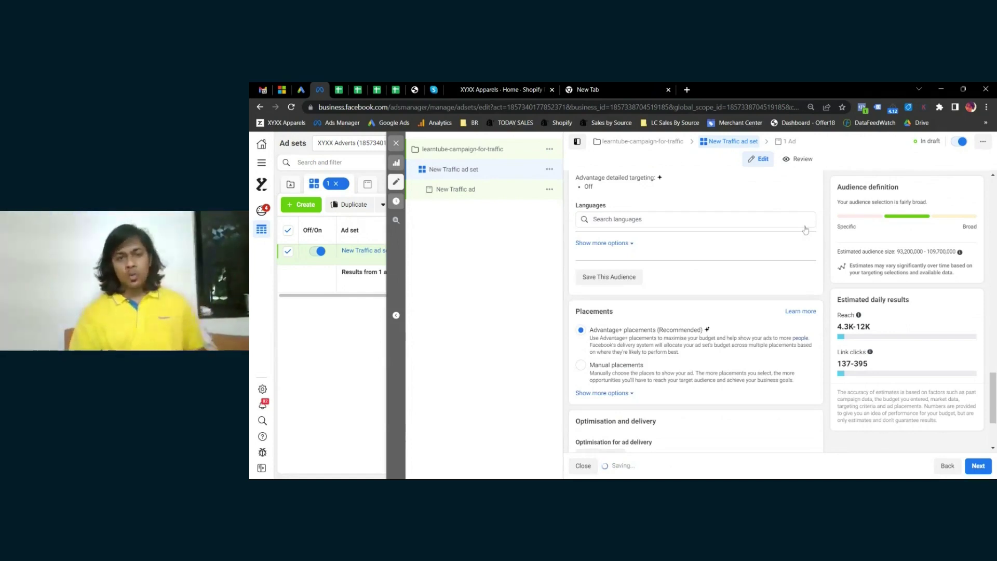
- Switch the ad set to manual placements and limit the platforms to Facebook and Instagram
scroll(727, 304, down, 2)
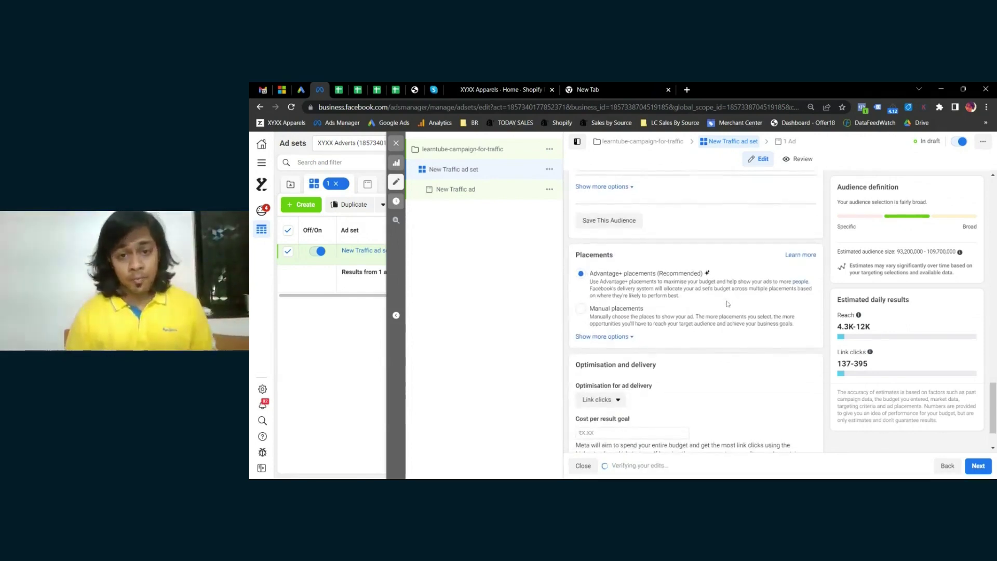
scroll(696, 312, down, 1)
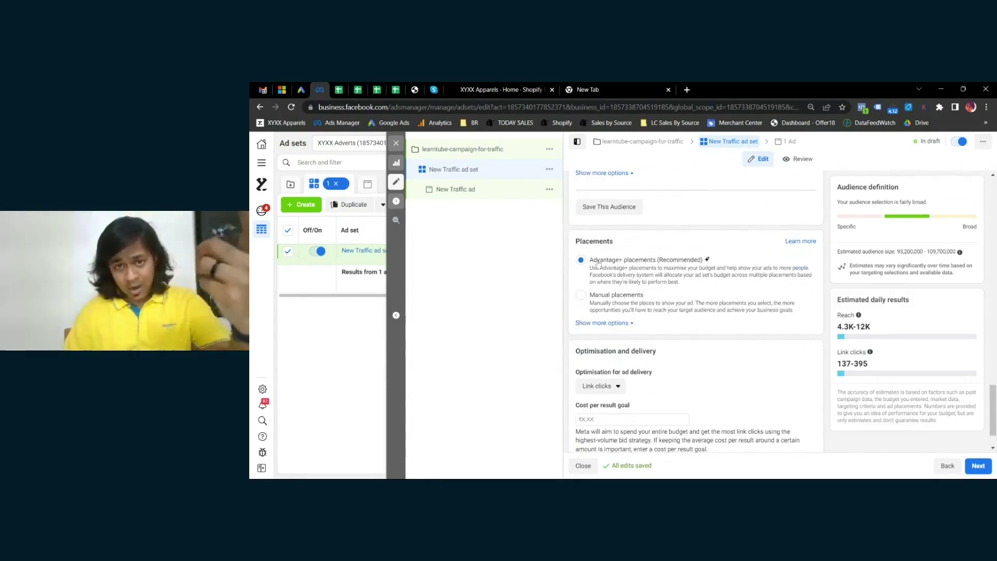
click(614, 296)
scroll(863, 306, down, 1)
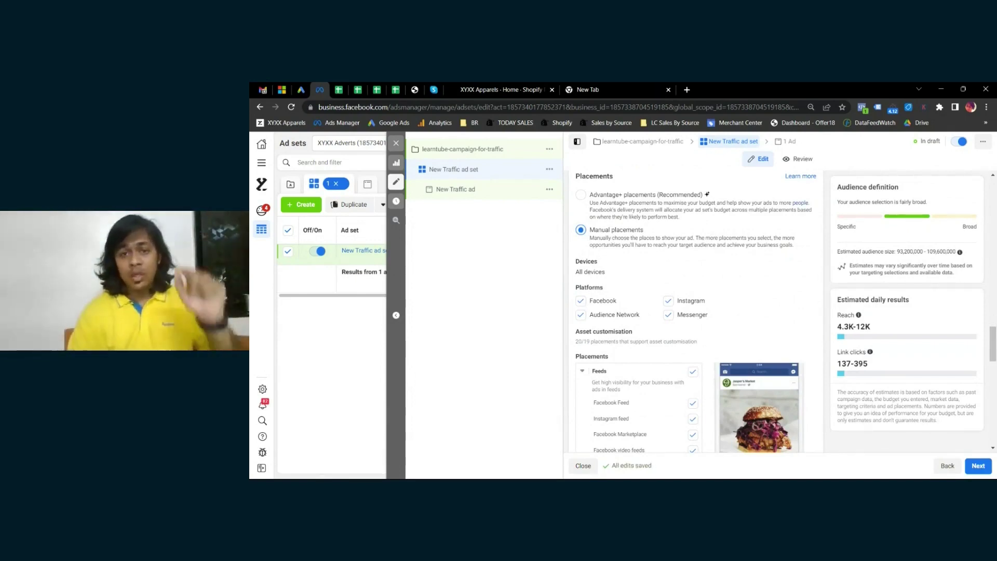
scroll(773, 289, down, 1)
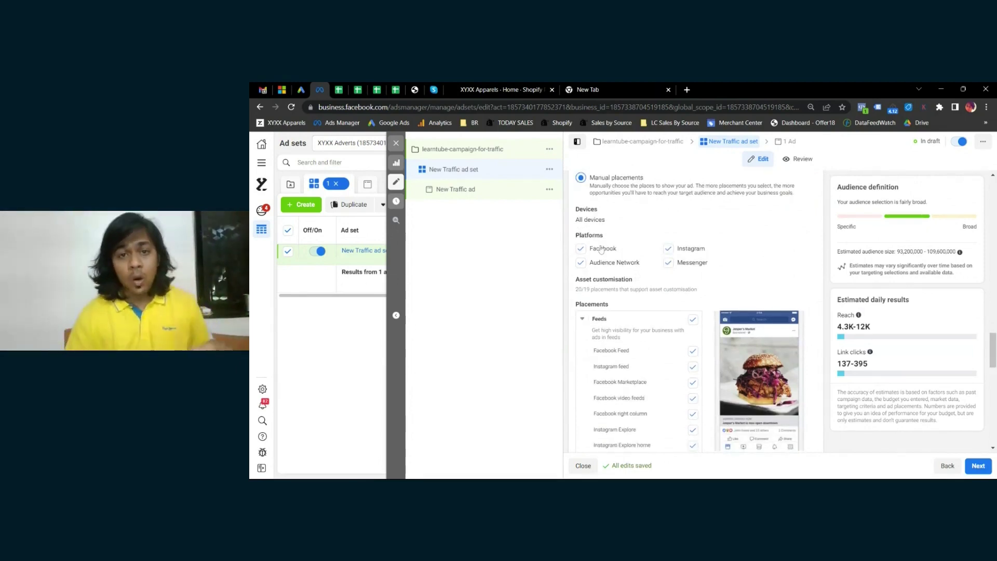
click(580, 248)
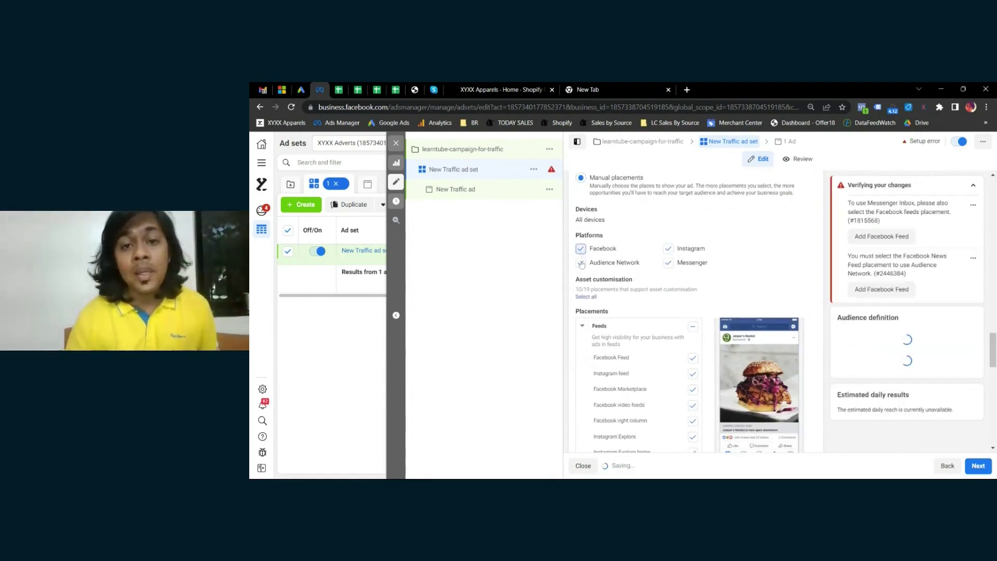
click(581, 264)
click(668, 262)
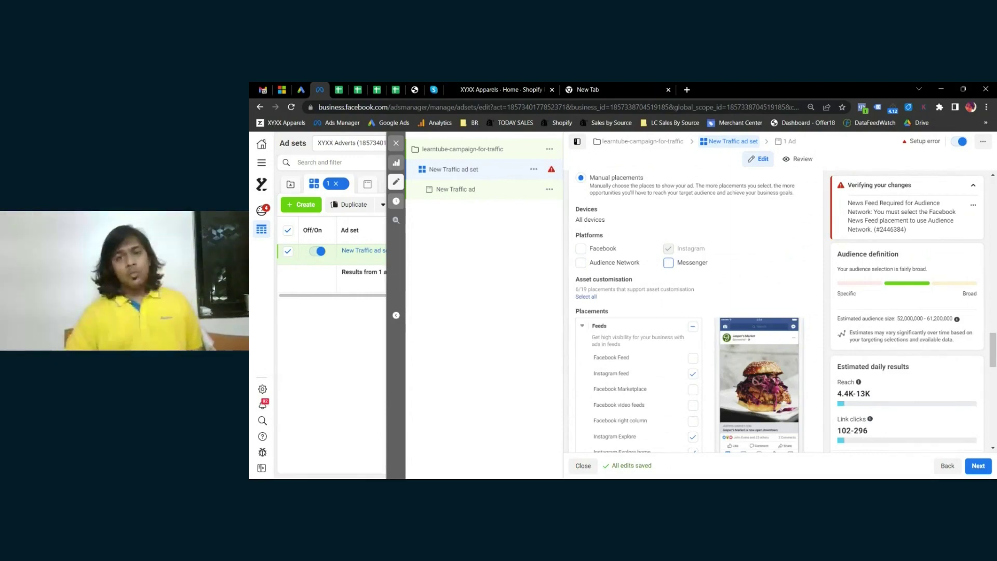
click(580, 249)
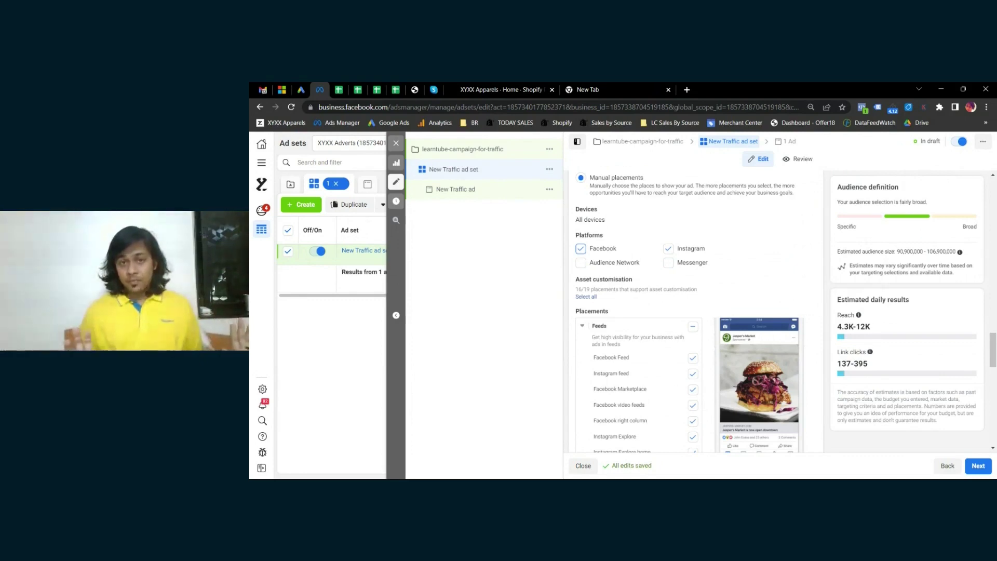
- Review the audience settings and switch the ad set back to Advantage+ placements
scroll(693, 311, up, 1)
scroll(693, 311, up, 1)
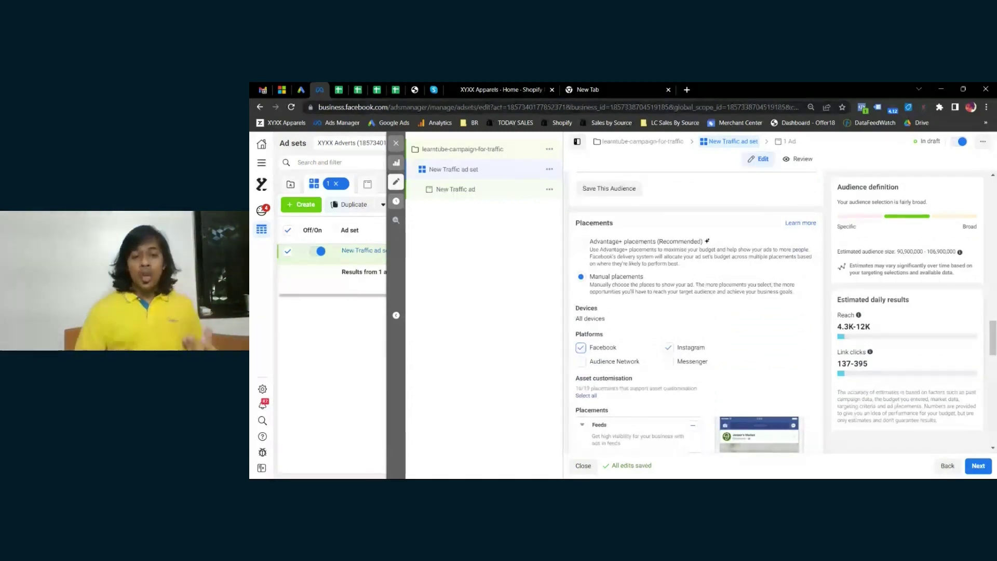
scroll(693, 312, up, 2)
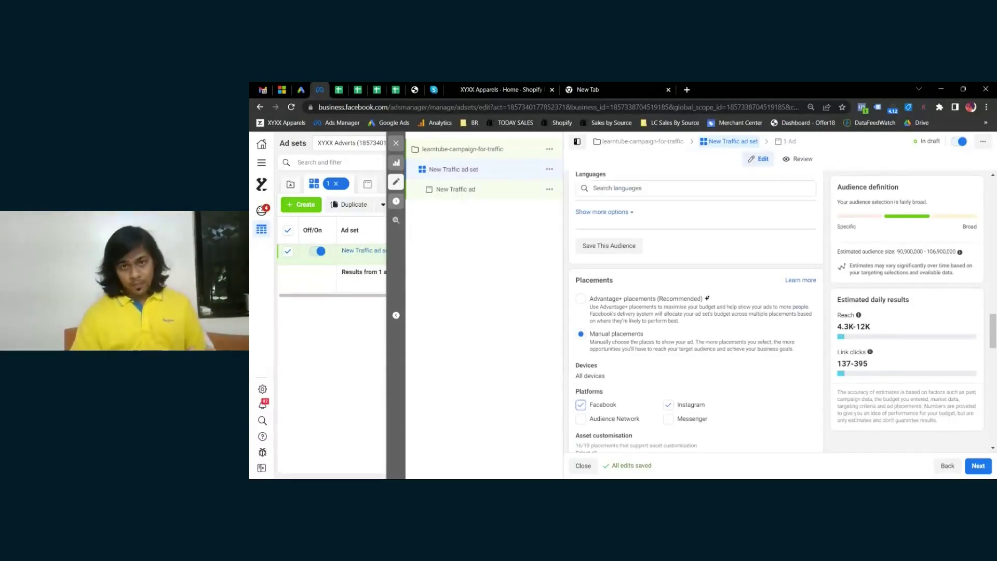
scroll(696, 312, up, 1)
scroll(681, 291, up, 2)
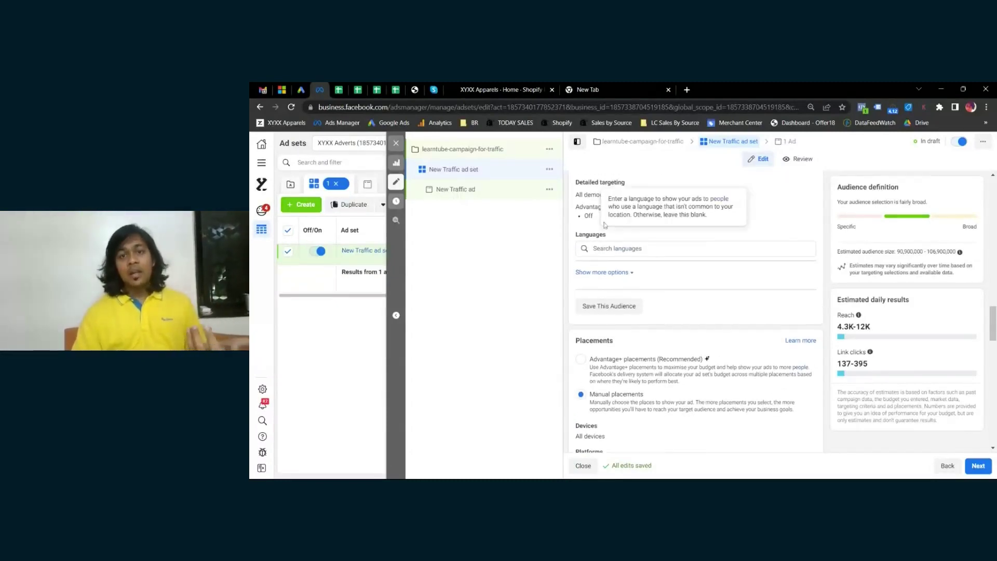
scroll(681, 290, up, 4)
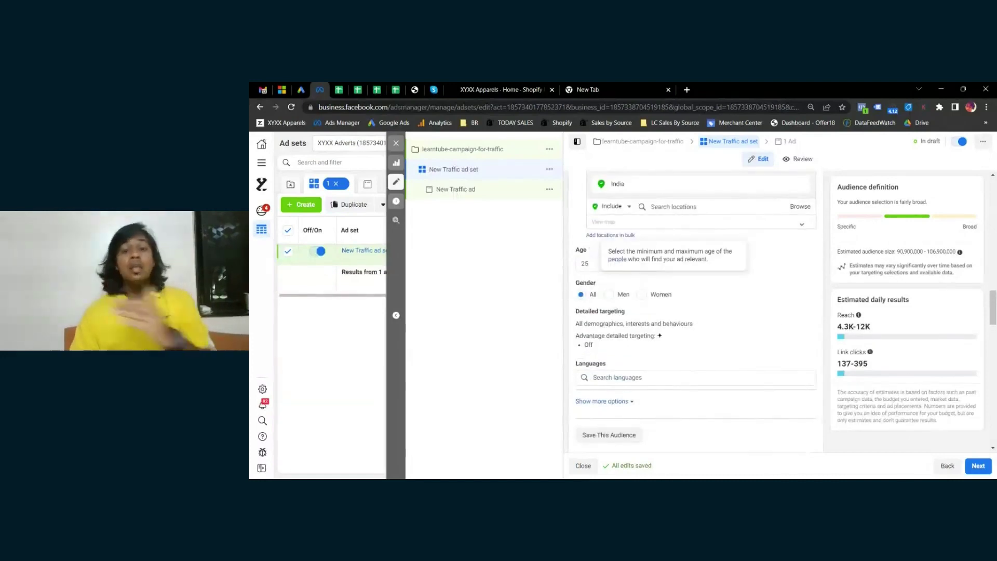
scroll(727, 351, down, 8)
click(609, 197)
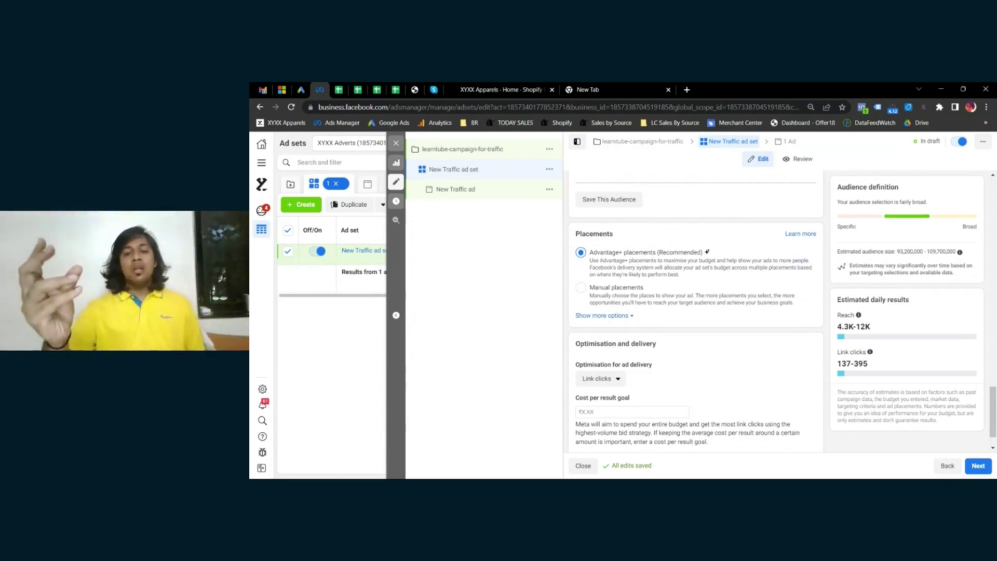
- Select manual placements and exclude Facebook, Audience Network and Messenger, keeping only the Instagram platform
click(610, 287)
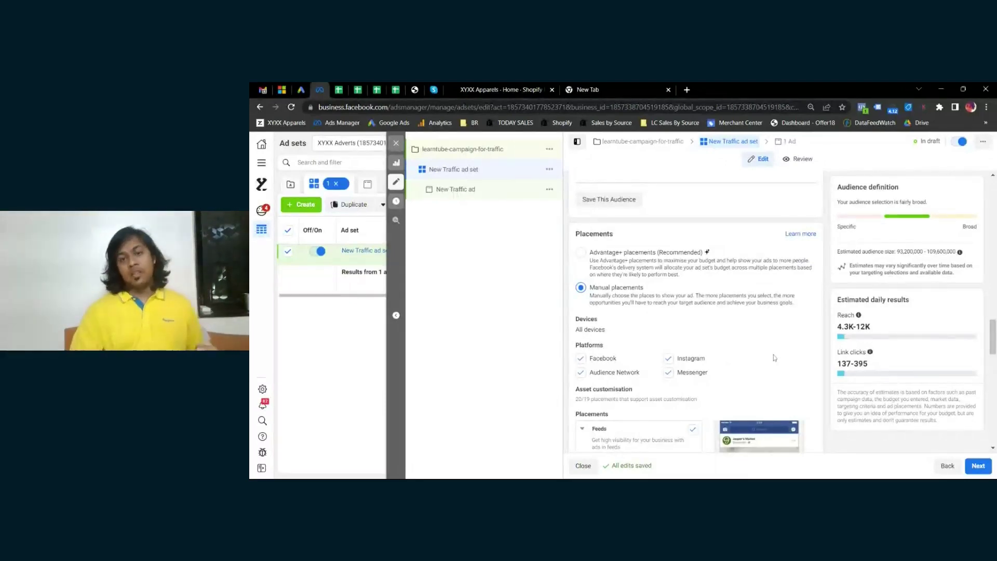
scroll(817, 345, down, 1)
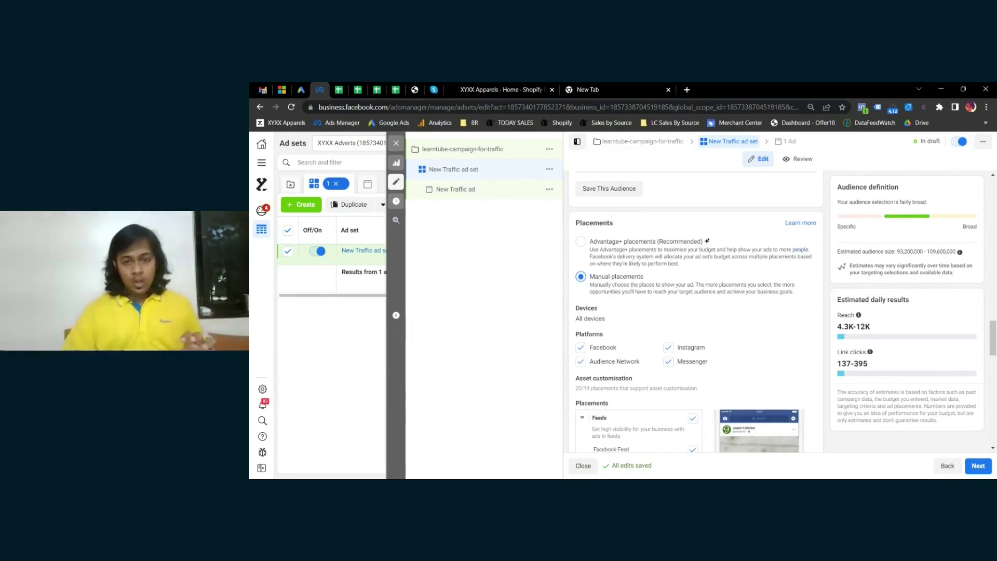
scroll(716, 314, down, 3)
scroll(691, 223, up, 1)
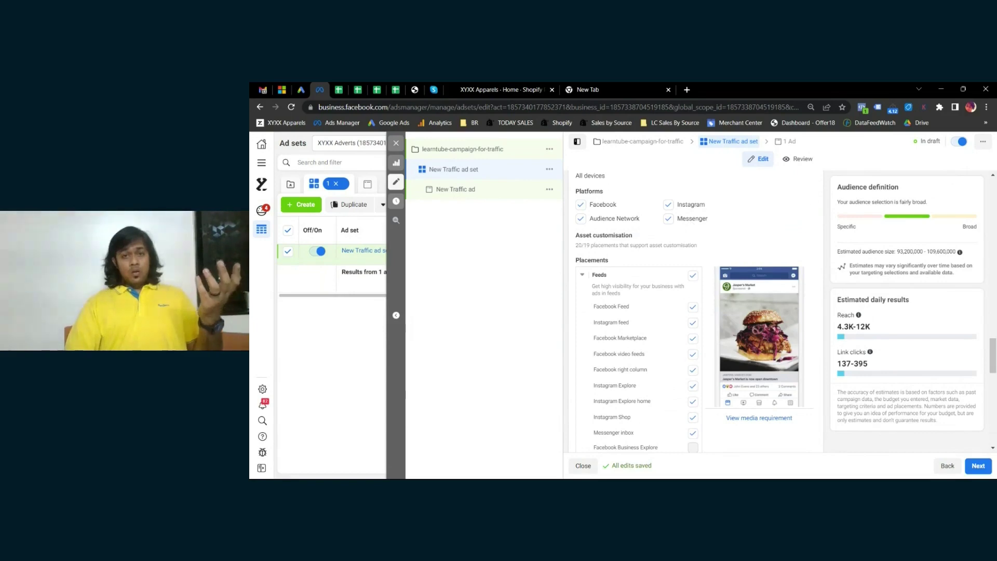
click(581, 204)
click(580, 218)
click(668, 219)
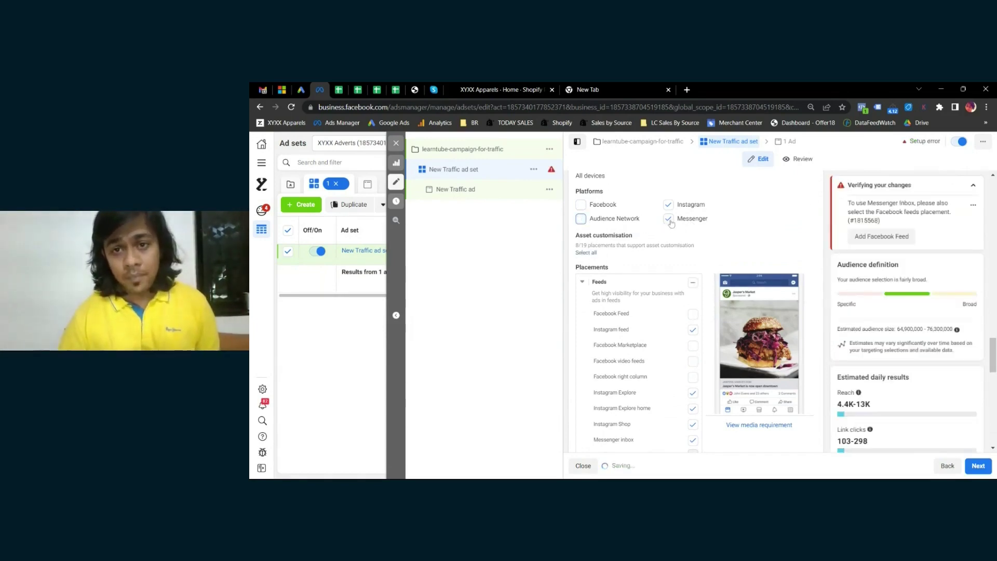
- Exclude all Feeds placements from the ad set's manual placements
scroll(715, 288, down, 2)
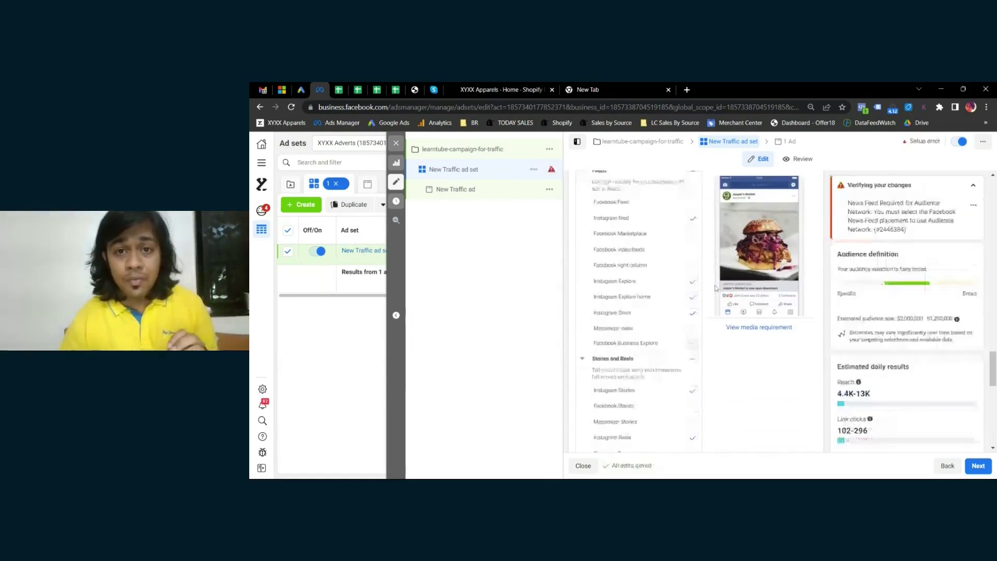
scroll(715, 288, up, 2)
click(692, 281)
scroll(701, 288, down, 3)
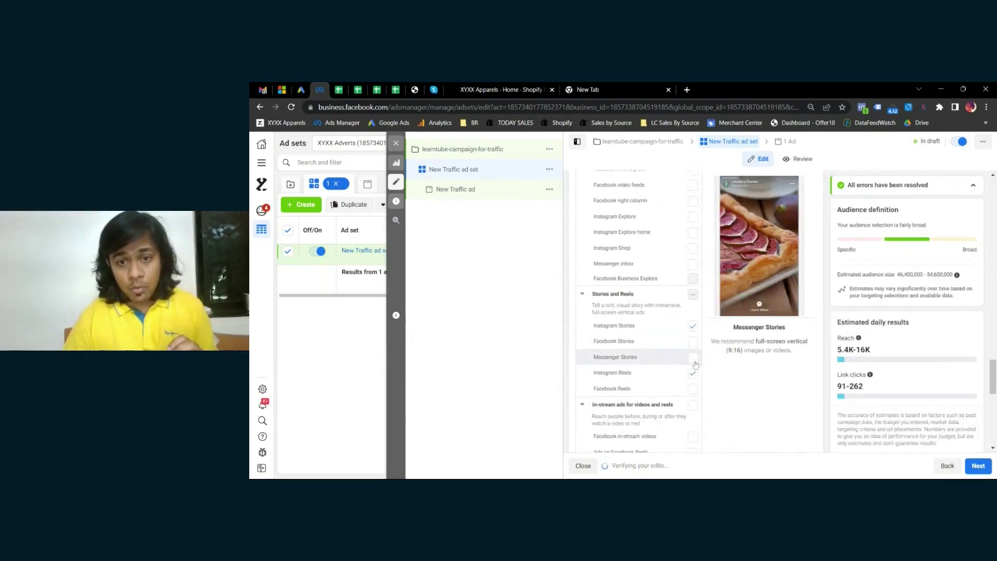
- Exclude Instagram Stories from the ad set's Stories and Reels placements, keeping Instagram Reels
scroll(694, 338, down, 1)
click(692, 326)
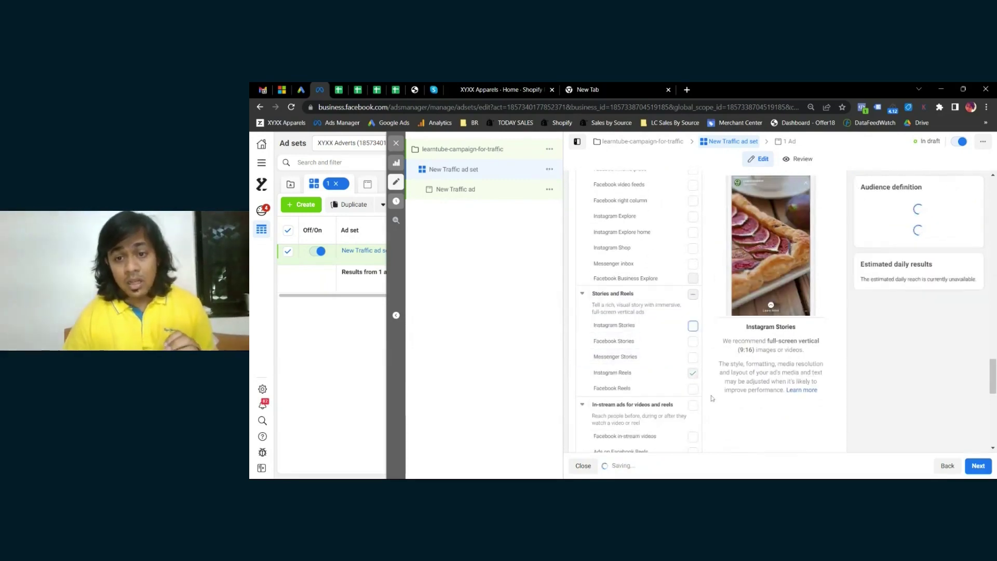
scroll(693, 338, down, 1)
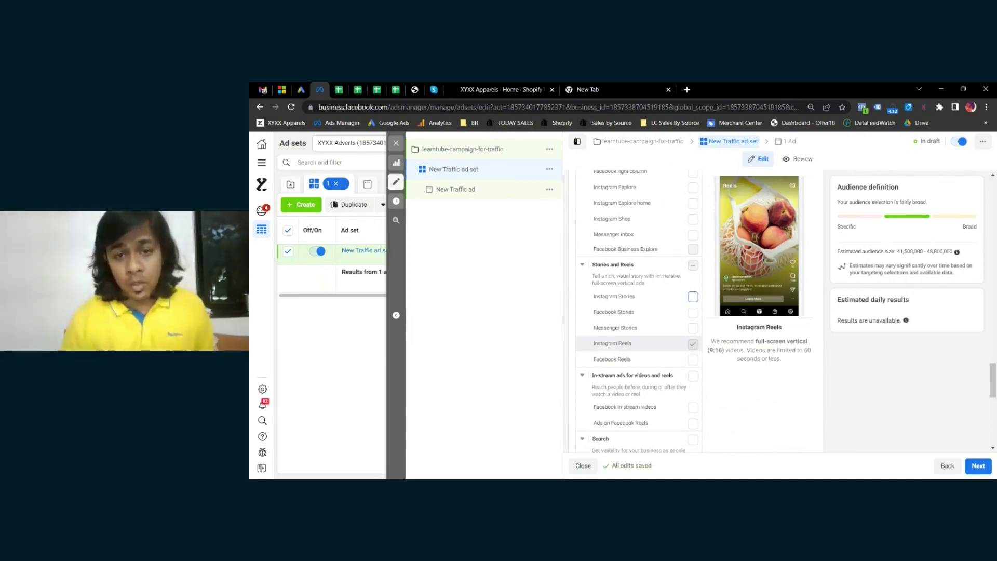
- Include Facebook Reels, Instagram Stories and Facebook Stories in the ad set's Stories and Reels placements
click(693, 360)
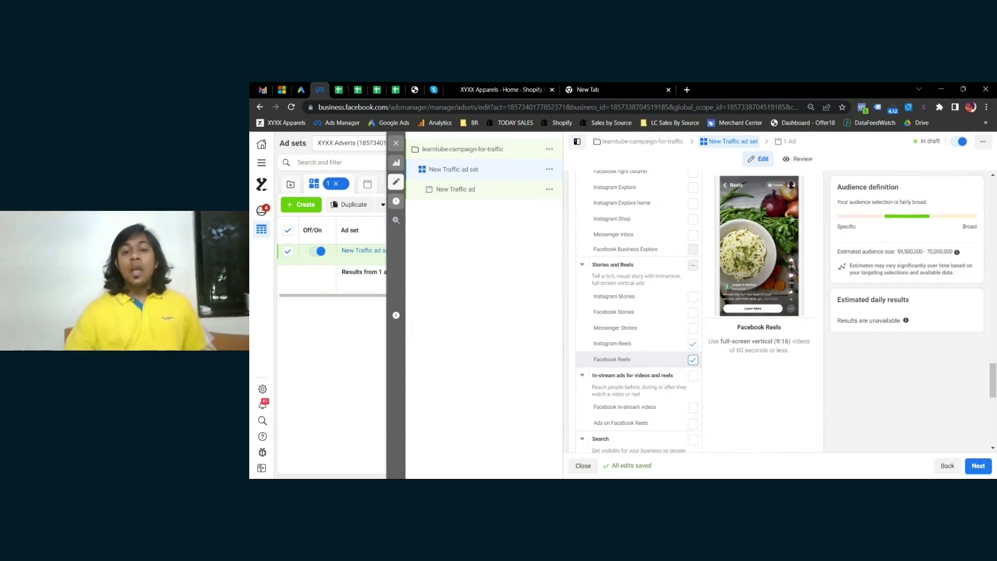
click(693, 298)
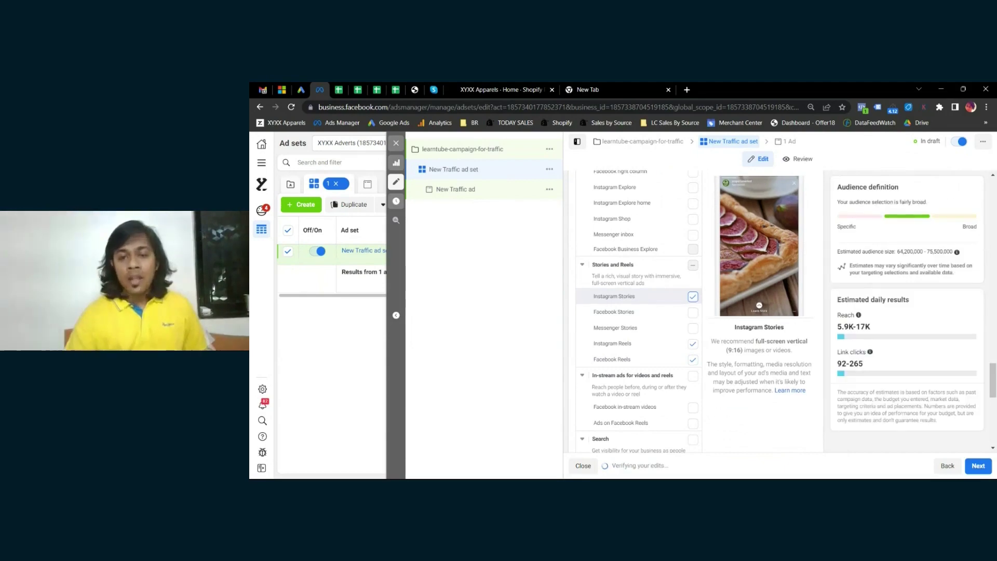
click(693, 313)
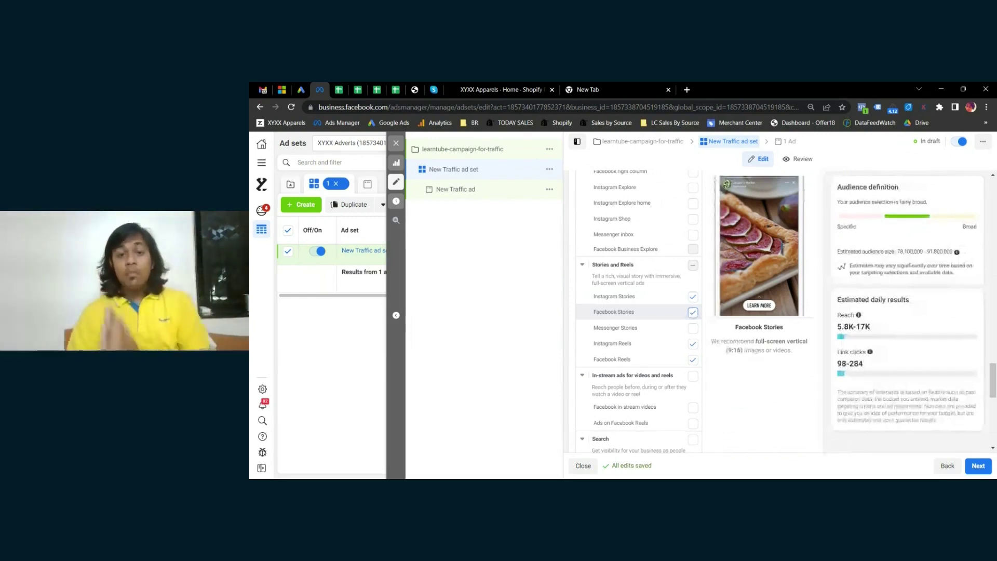
- Review the ad set's platform and placement selections and the options for ad delivery optimisation, keeping Link clicks
scroll(638, 311, up, 4)
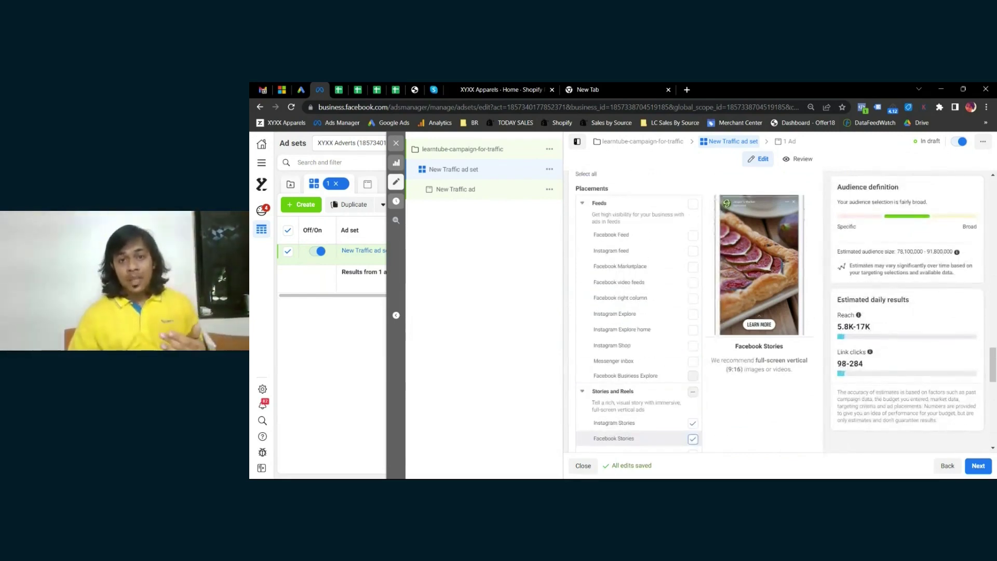
scroll(639, 311, up, 2)
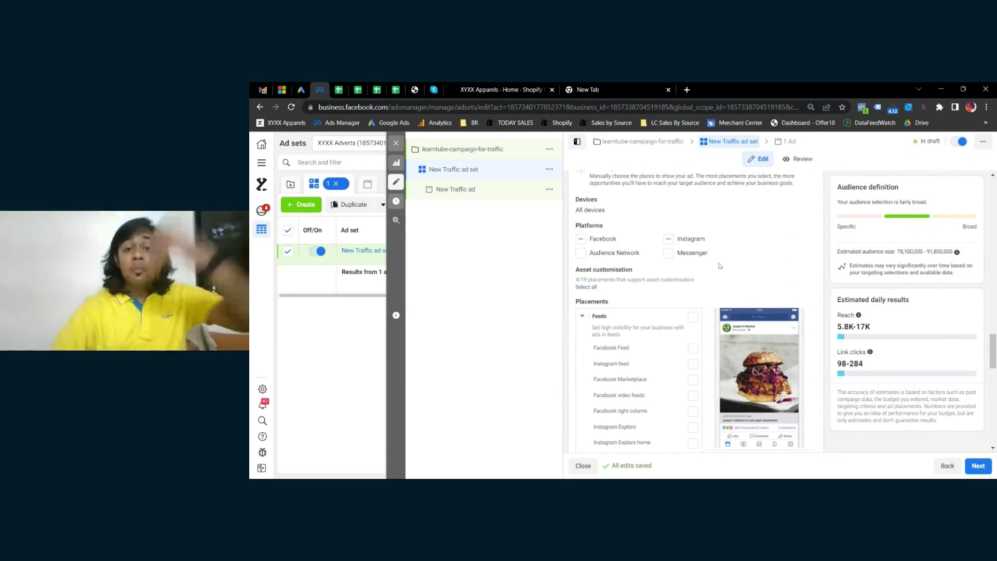
double_click(592, 302)
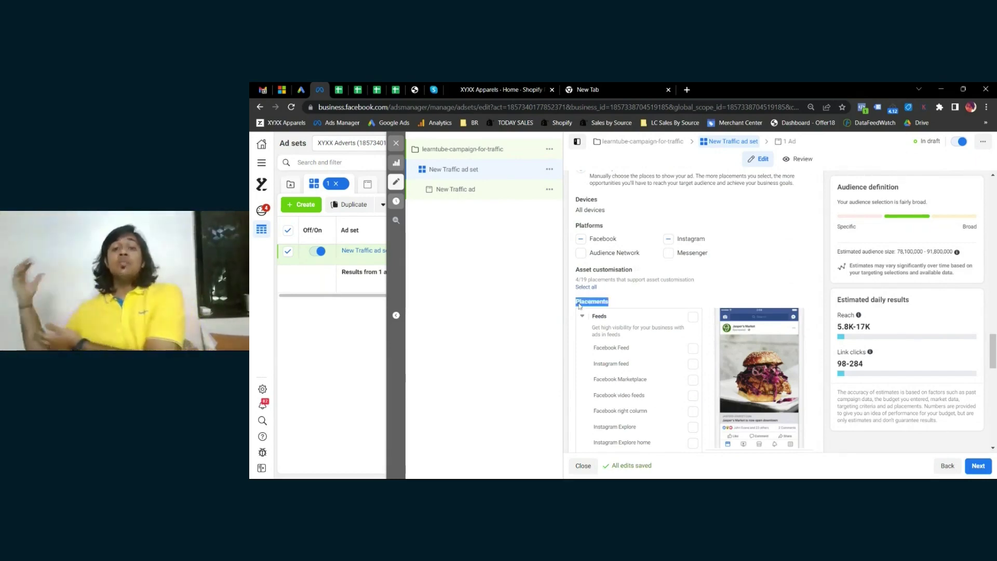
scroll(761, 363, down, 5)
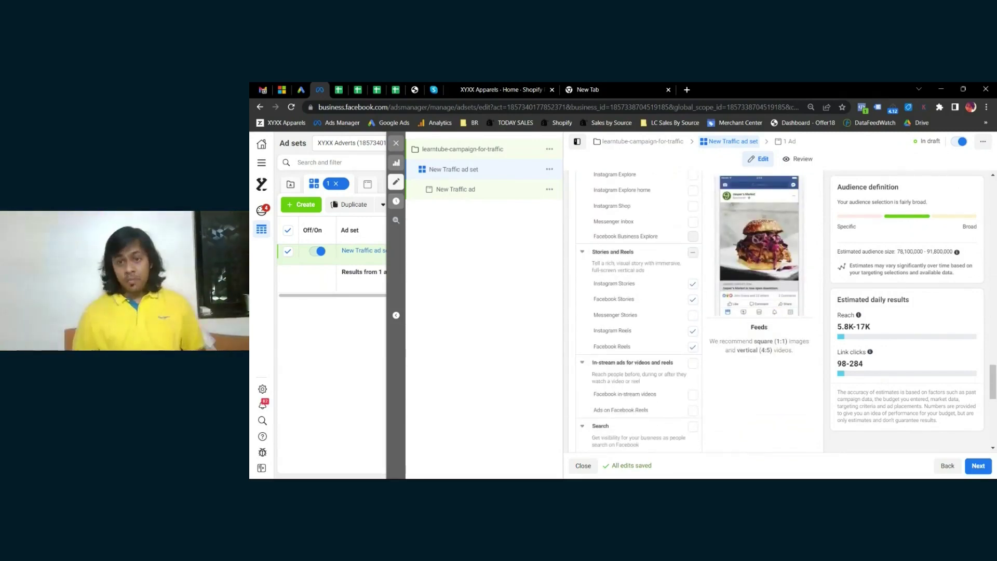
scroll(696, 311, down, 5)
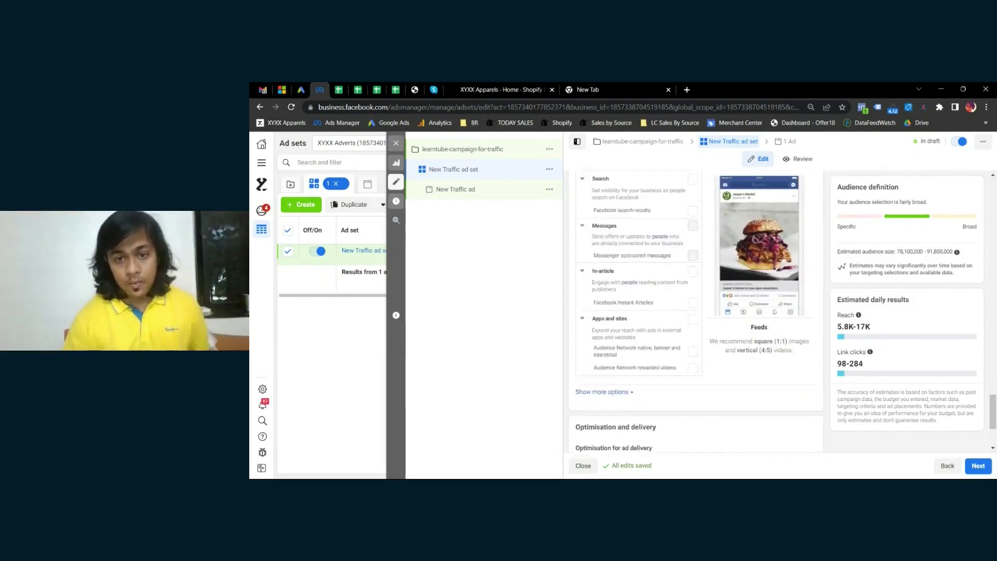
scroll(696, 311, down, 3)
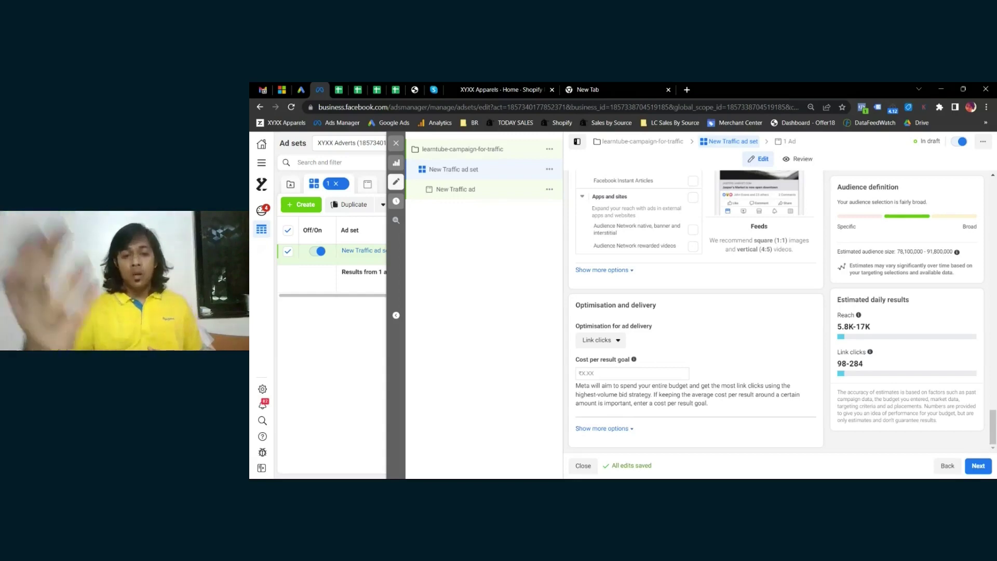
click(617, 340)
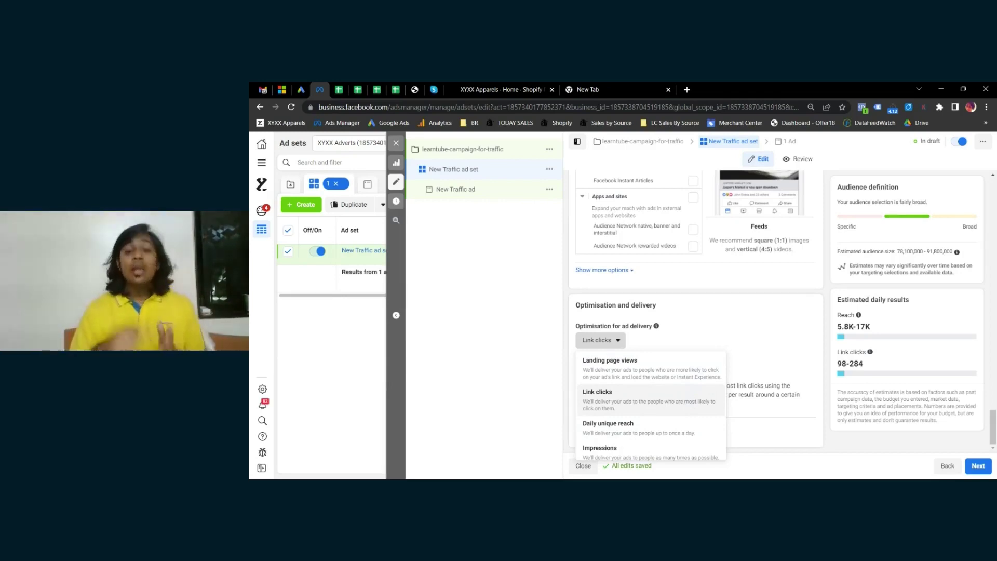
click(689, 409)
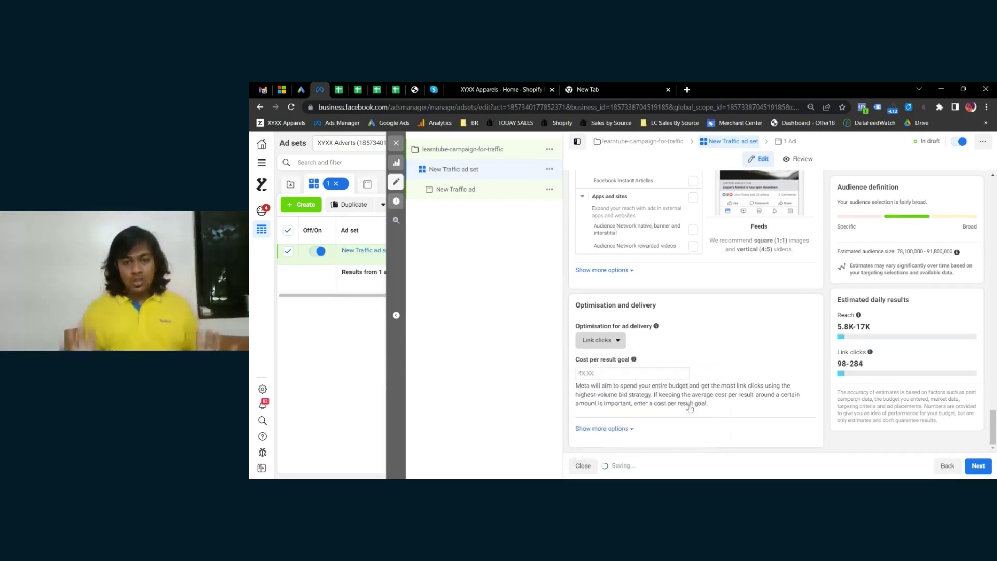
- Try Landing page views as the ad set's optimisation for ad delivery and return it to Link clicks
click(614, 345)
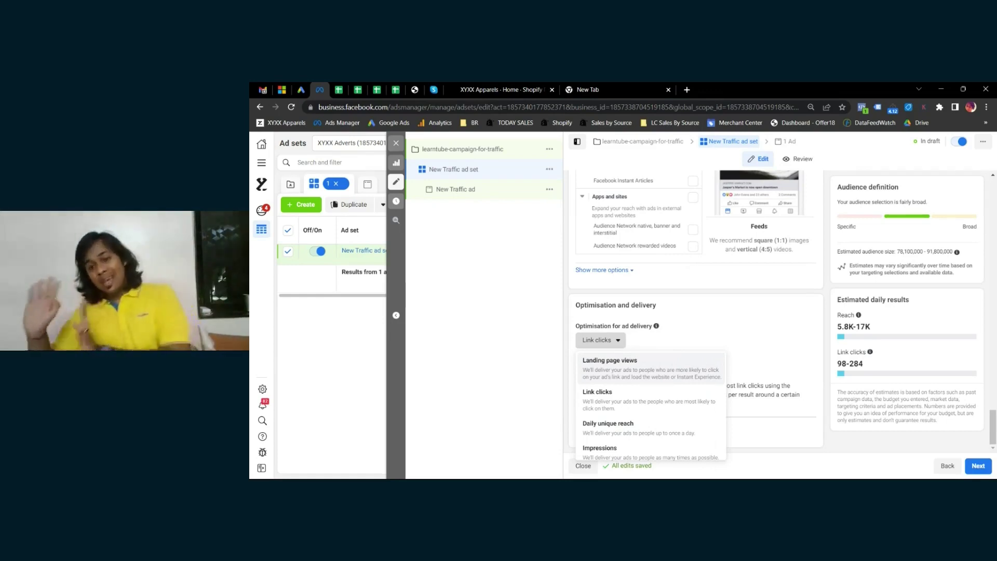
click(669, 361)
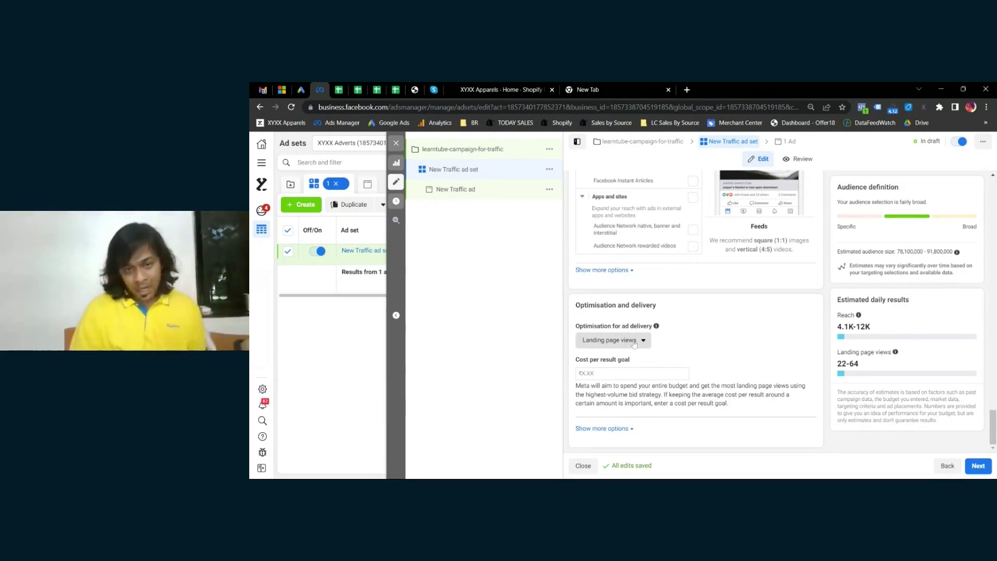
click(613, 340)
click(625, 405)
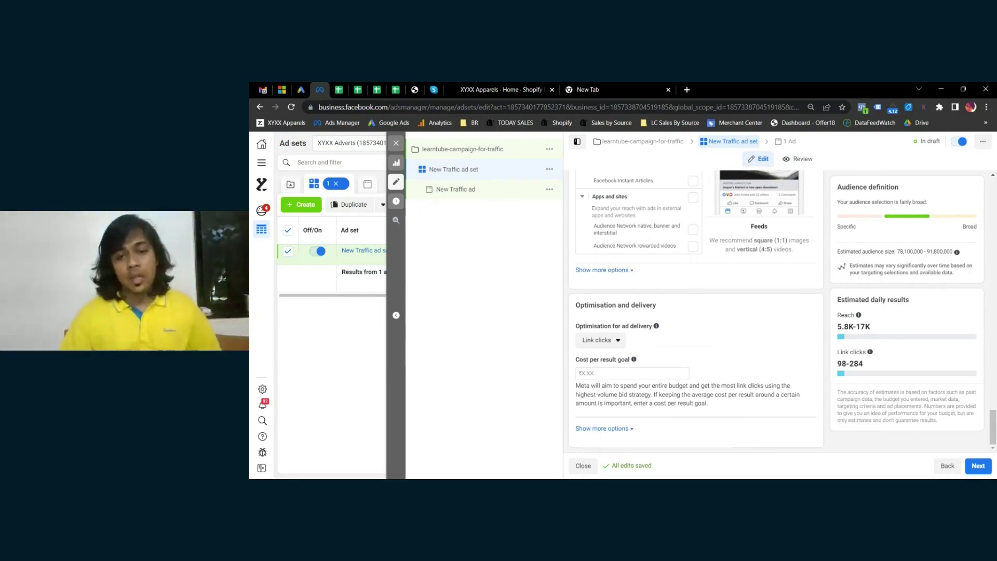
- Try Daily unique reach as the optimisation for ad delivery, and set it to Impressions instead
click(600, 340)
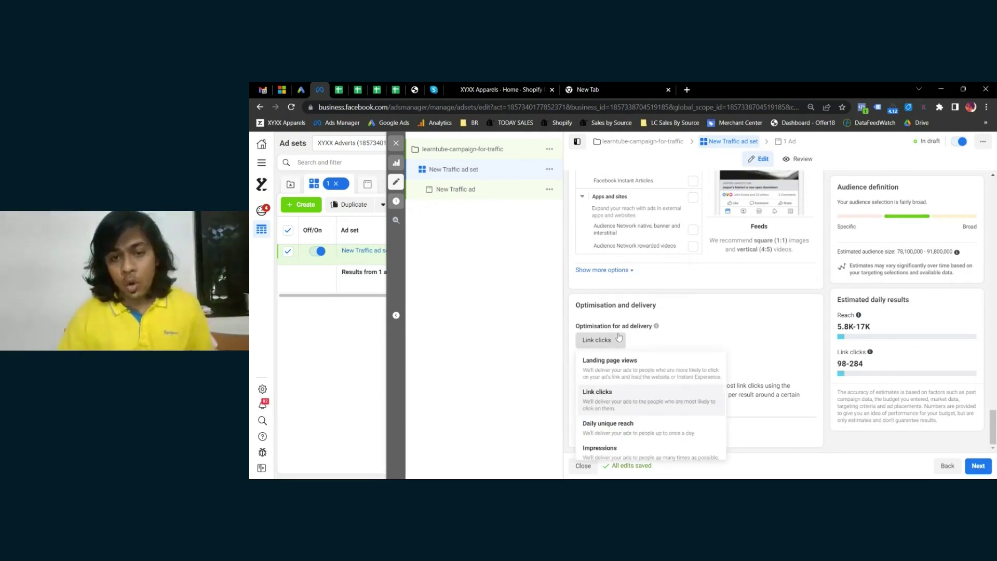
click(702, 428)
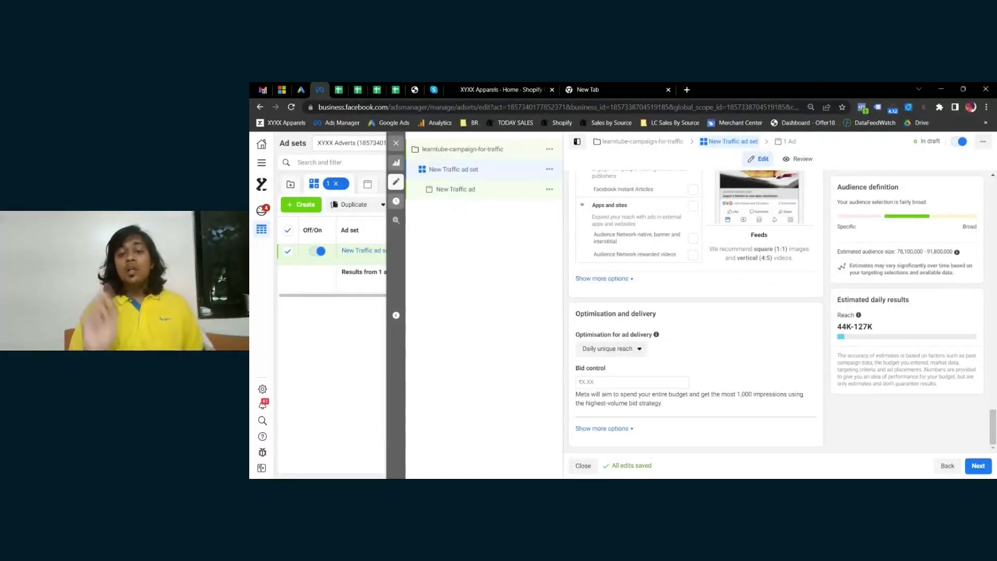
click(637, 349)
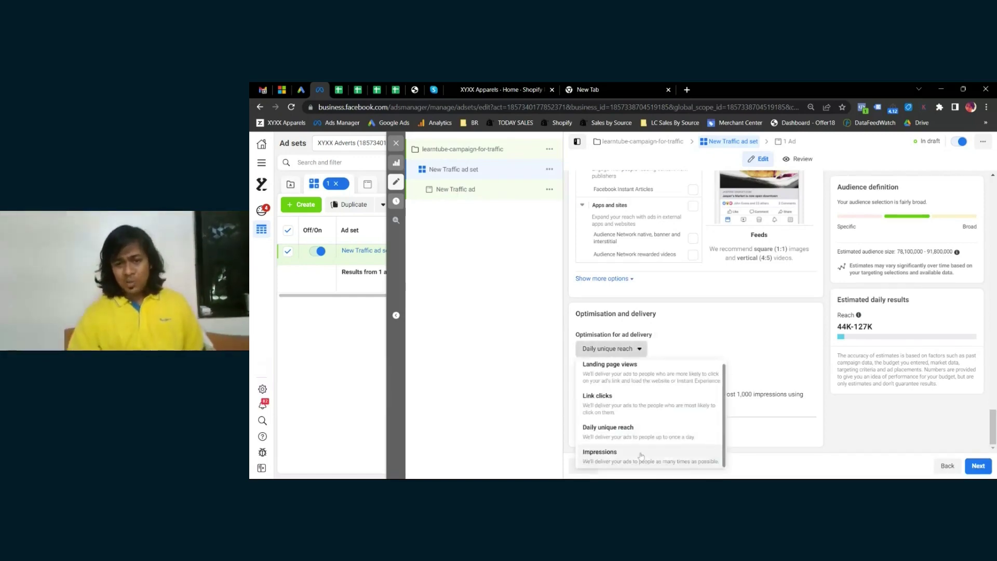
click(669, 458)
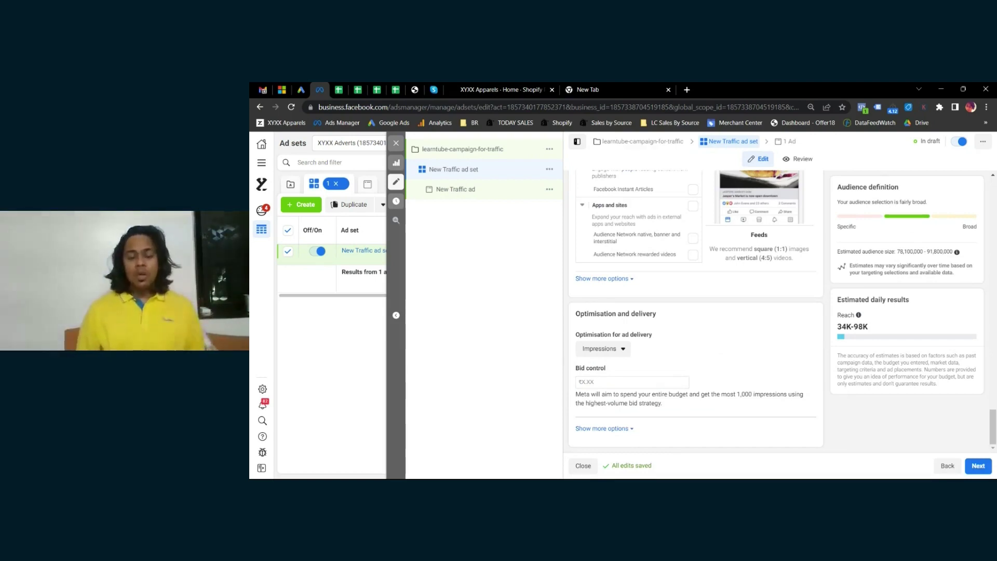
- Review the ad set's settings from placements up to its name, and look through the ad, campaign and ad set levels
scroll(743, 388, up, 2)
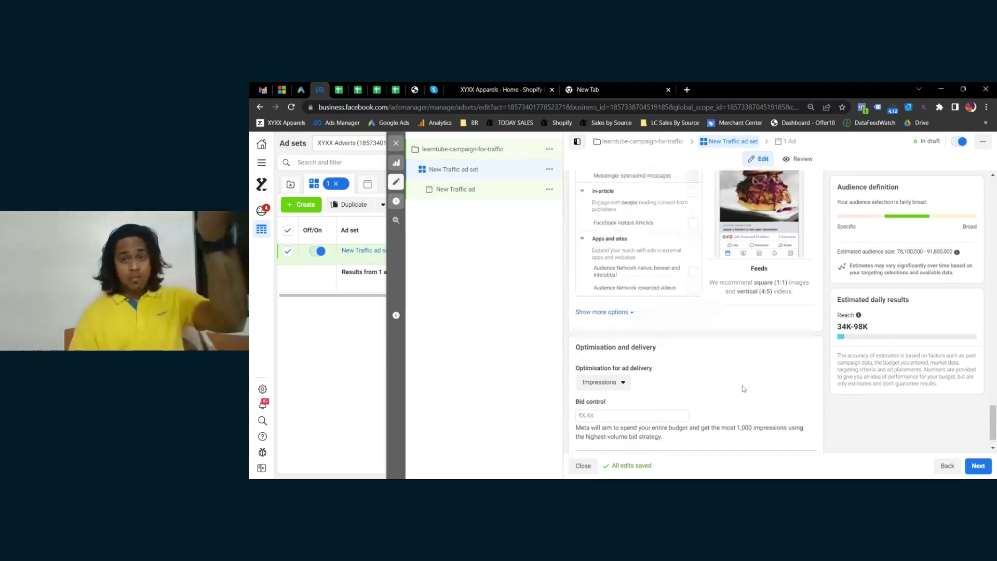
scroll(743, 388, up, 4)
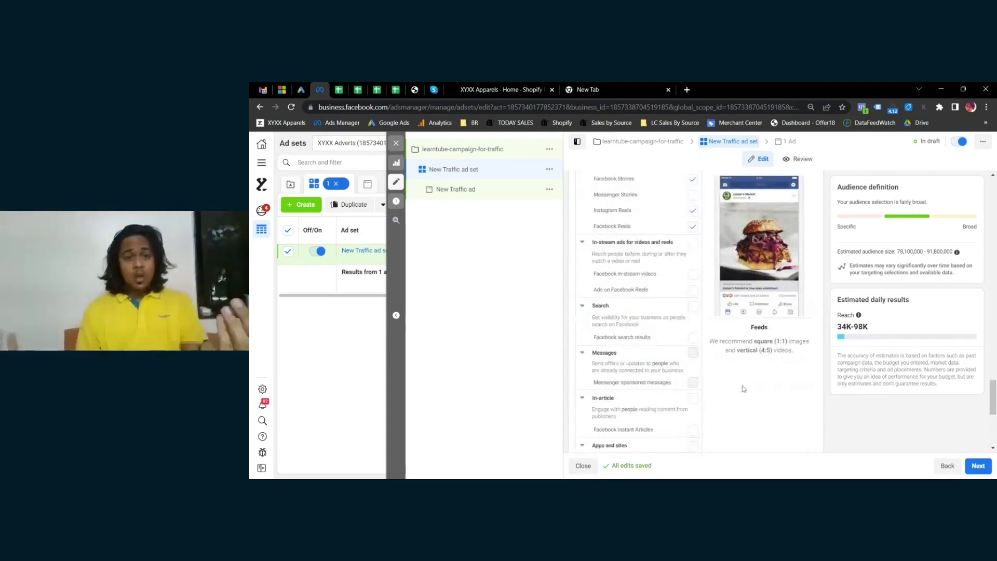
scroll(743, 388, up, 12)
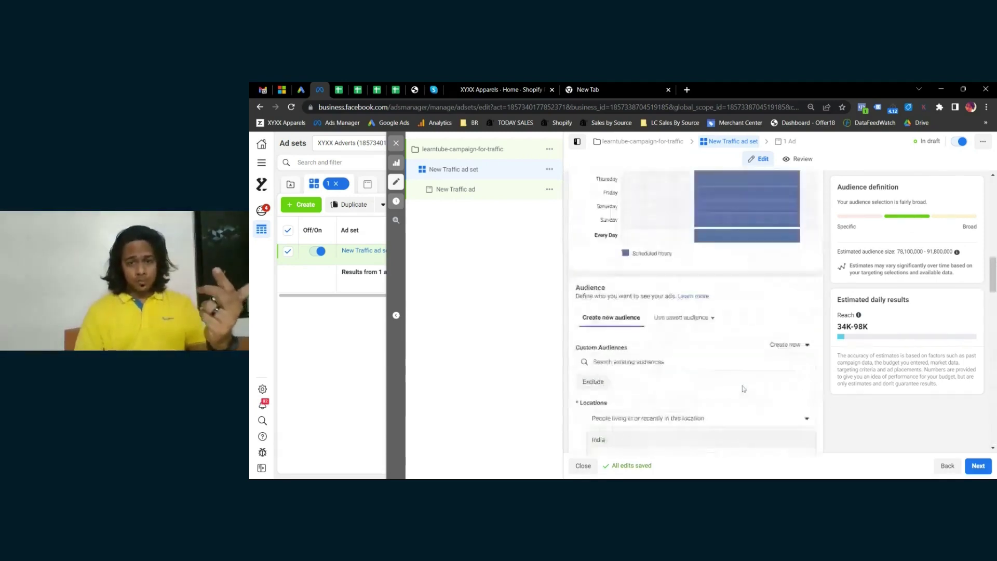
scroll(683, 366, up, 10)
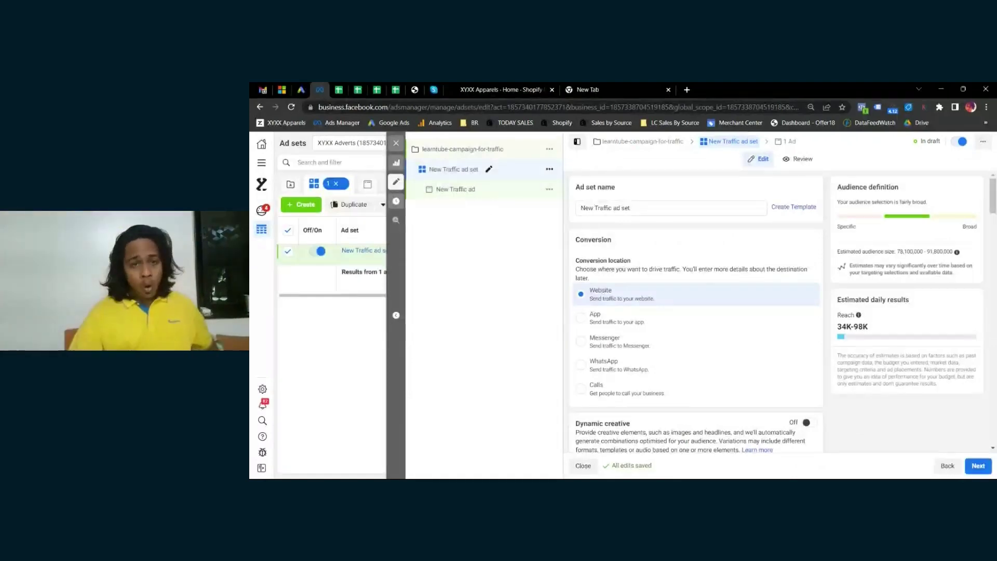
click(515, 200)
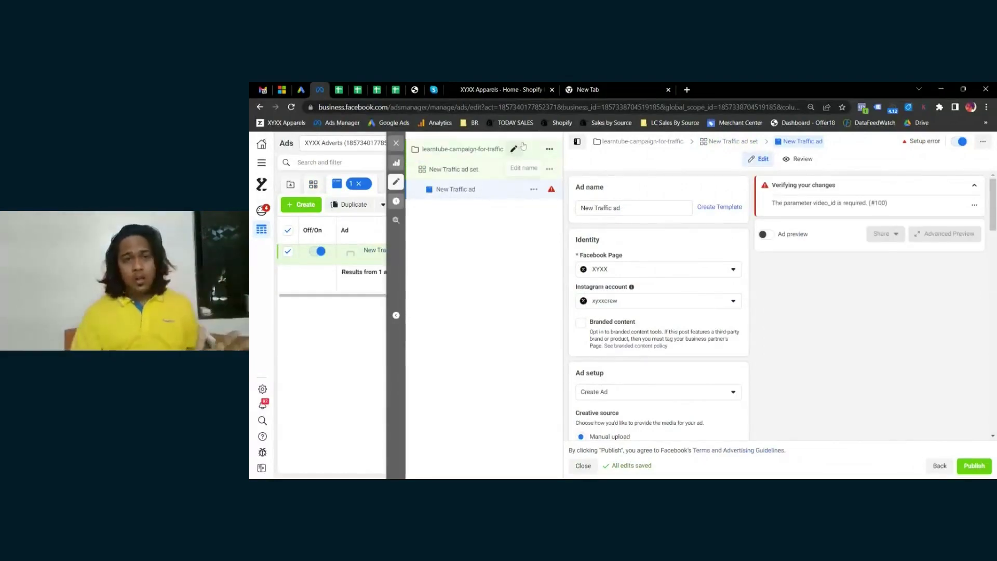
click(532, 154)
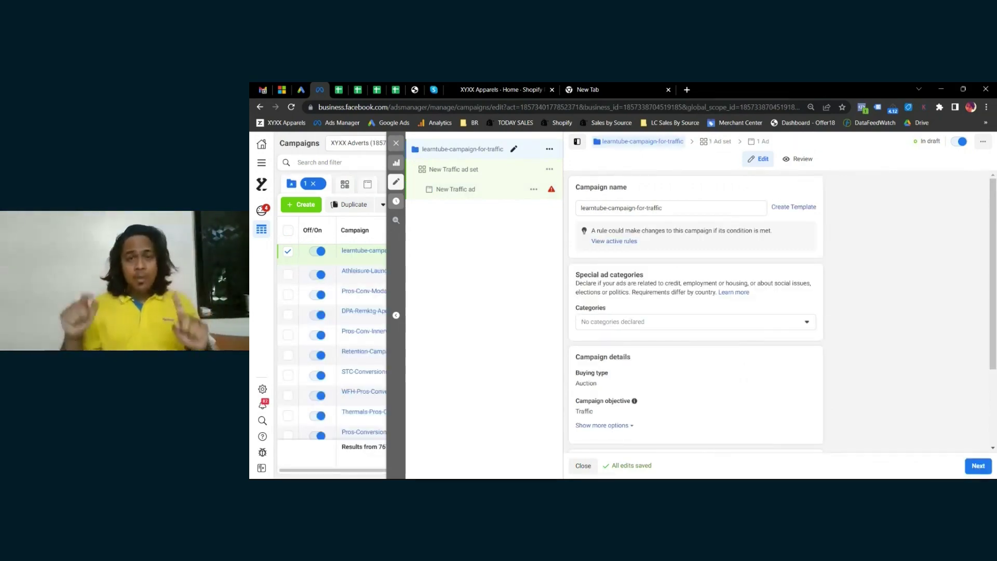
click(527, 171)
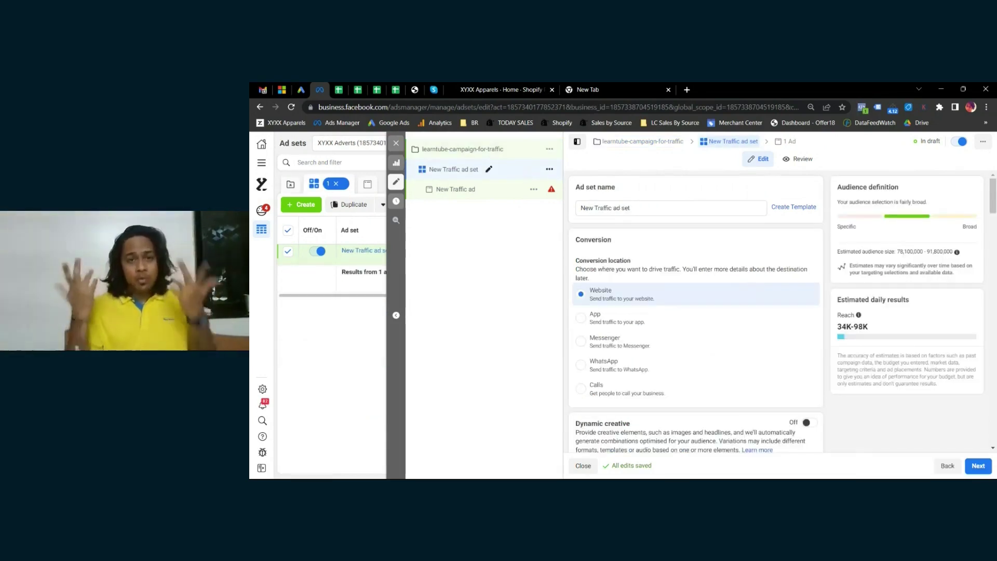
- Open the New Traffic ad and rename it traffic-ad-learntube
click(519, 196)
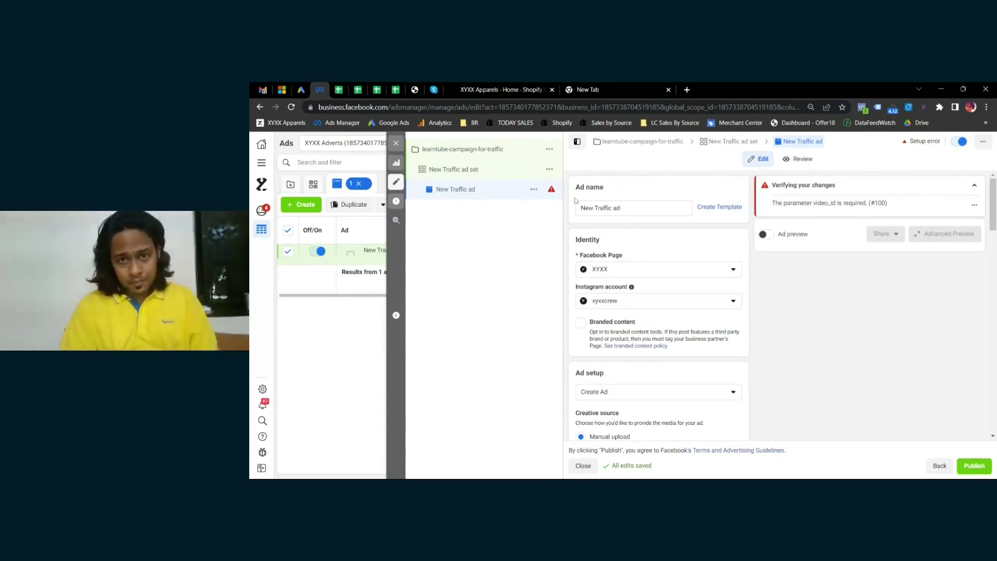
triple_click(600, 208)
text(traffic-ad-learni)
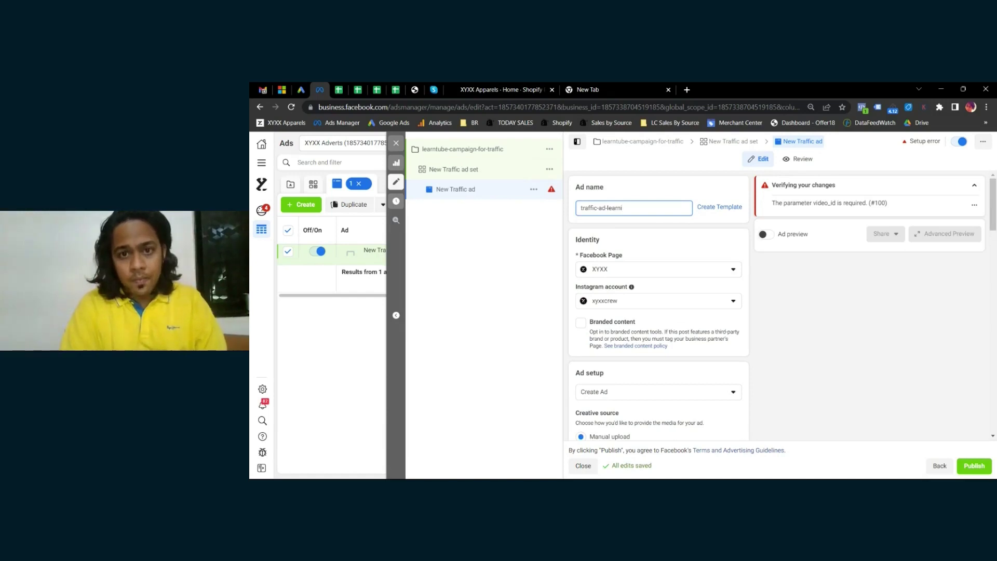
key(BackSpace)
text(tube)
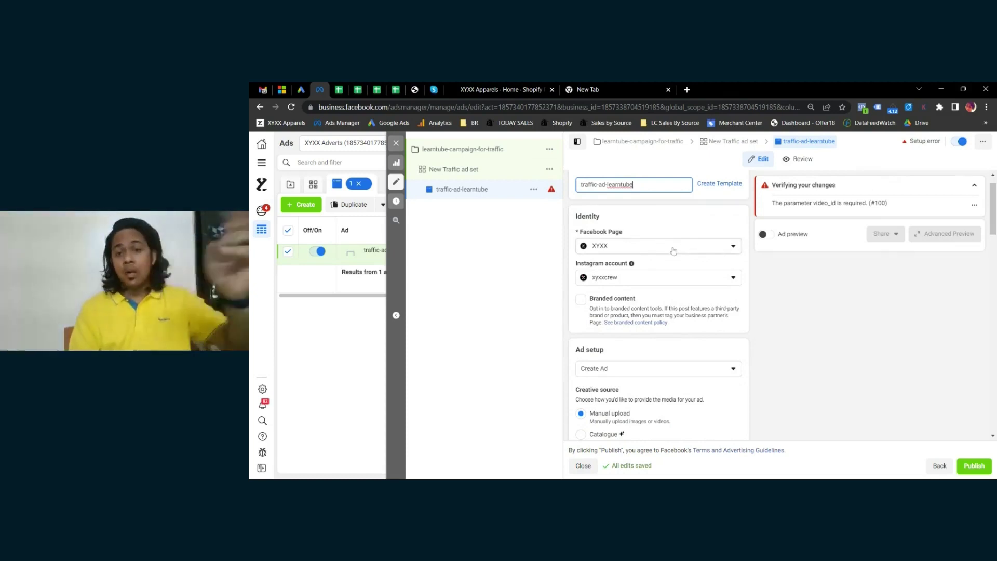
- Examine the ad's identity, creative source, format and ad creative settings
scroll(704, 319, down, 2)
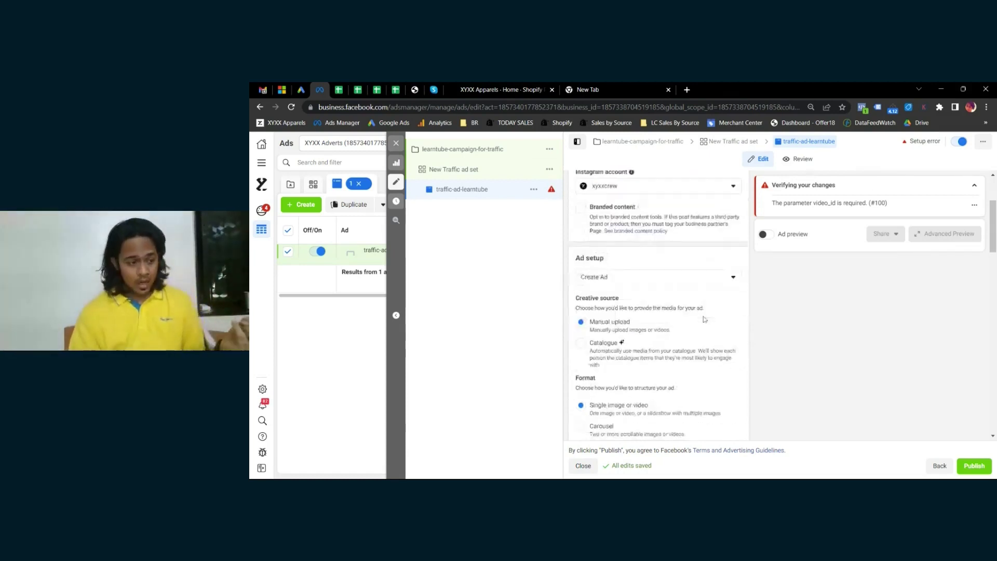
scroll(705, 319, down, 1)
scroll(656, 244, down, 2)
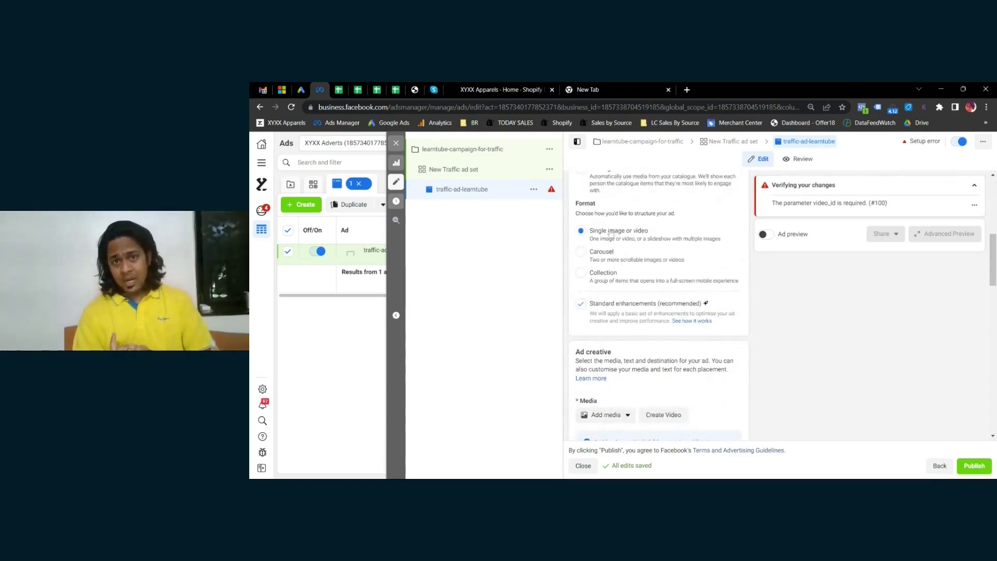
scroll(639, 247, down, 1)
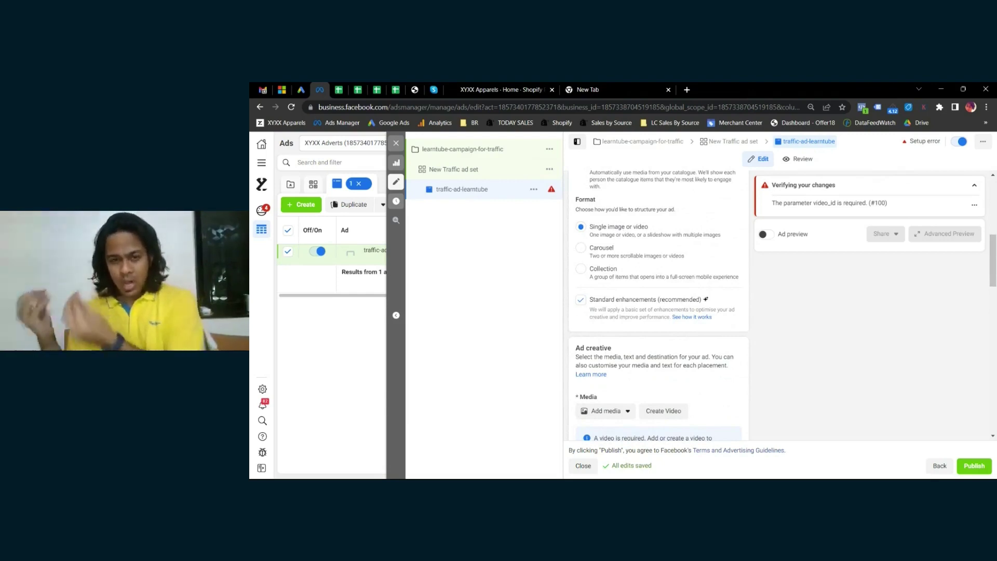
scroll(648, 309, down, 2)
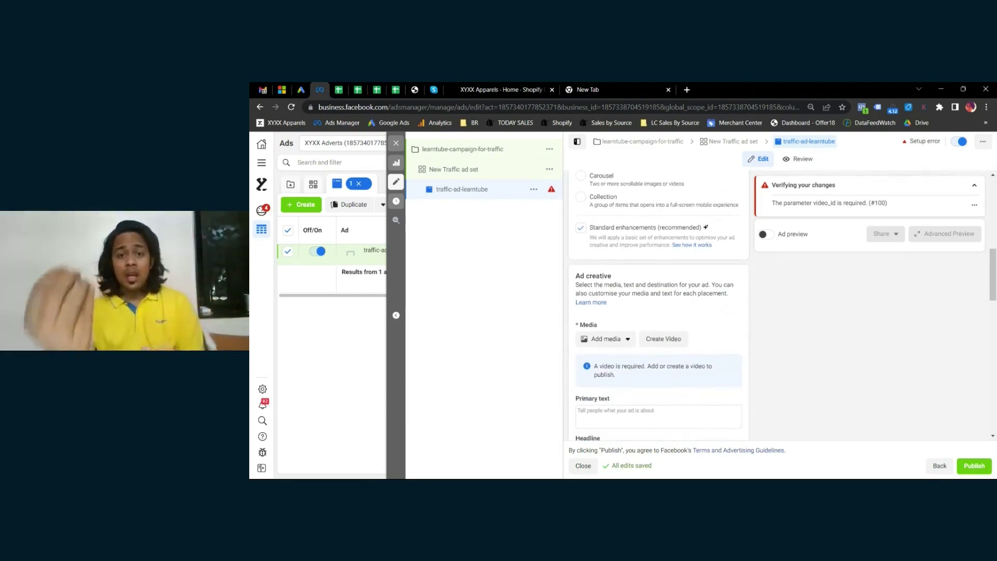
scroll(647, 309, down, 2)
scroll(618, 255, up, 3)
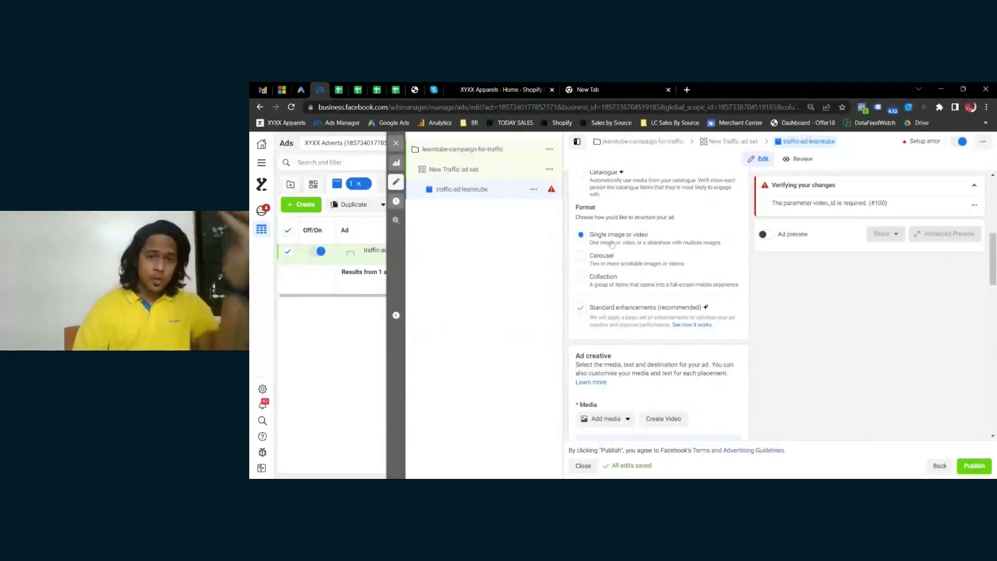
- Choose the square "Strike a pose and upload it on your page" account image as the ad's media
scroll(648, 328, down, 2)
scroll(647, 329, down, 1)
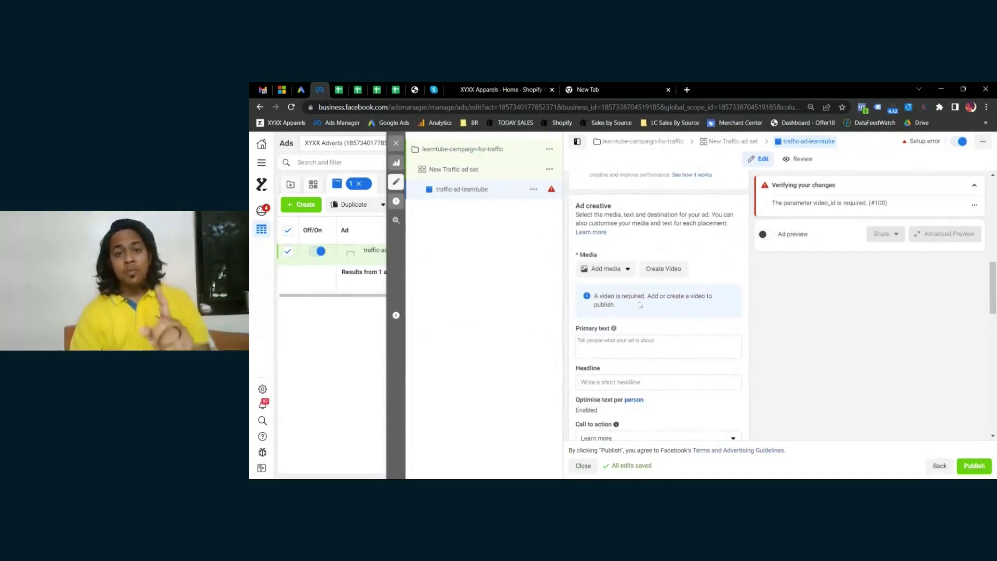
click(625, 270)
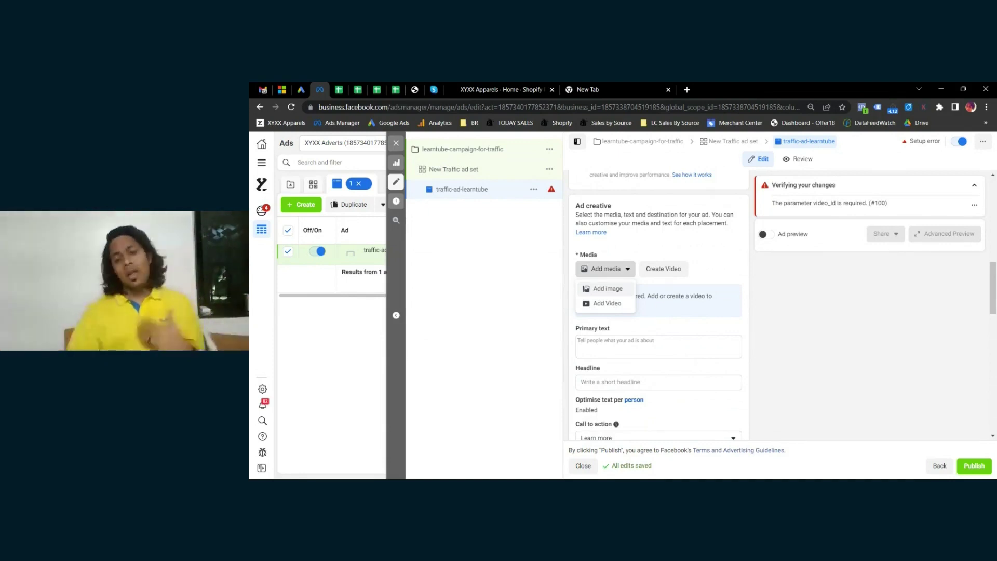
click(626, 290)
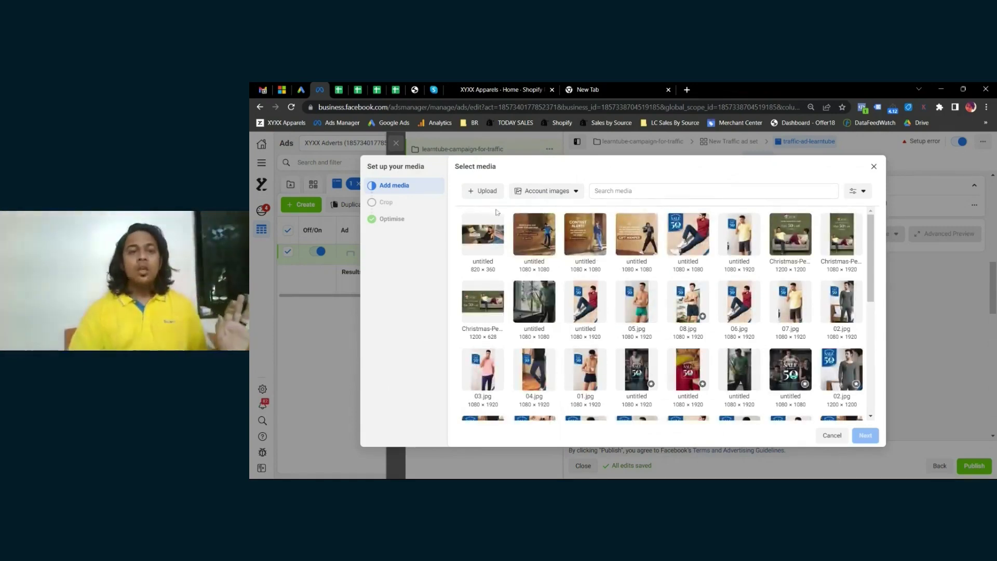
click(484, 193)
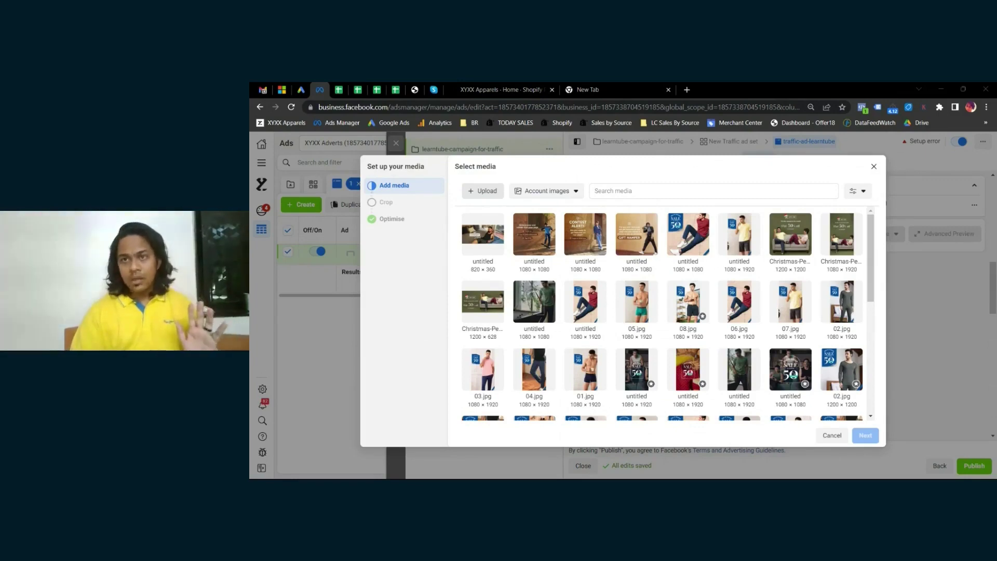
click(529, 238)
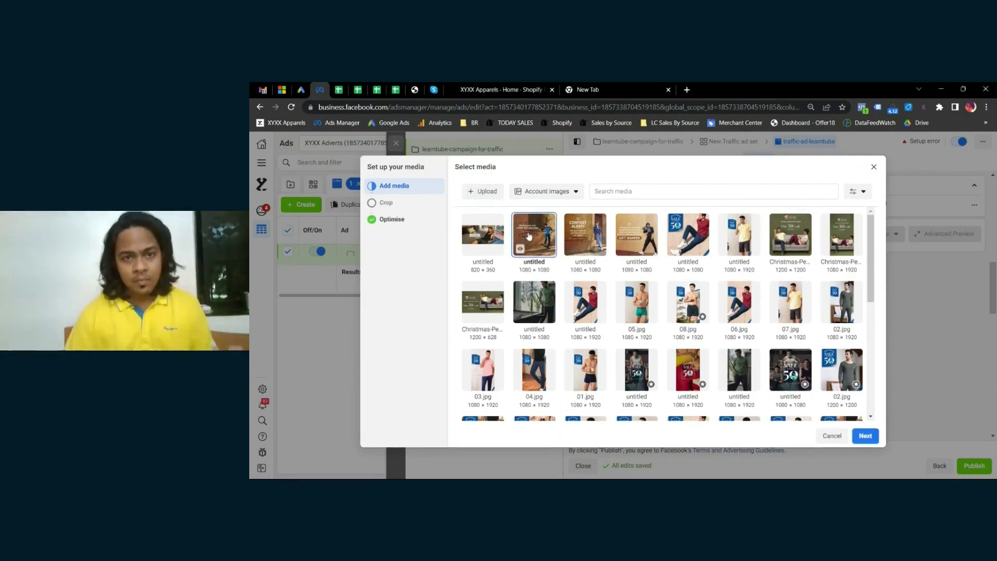
- Use the Original crop for Stories and Reels and finish the media setup with the default Advantage+ creative optimisations
click(865, 436)
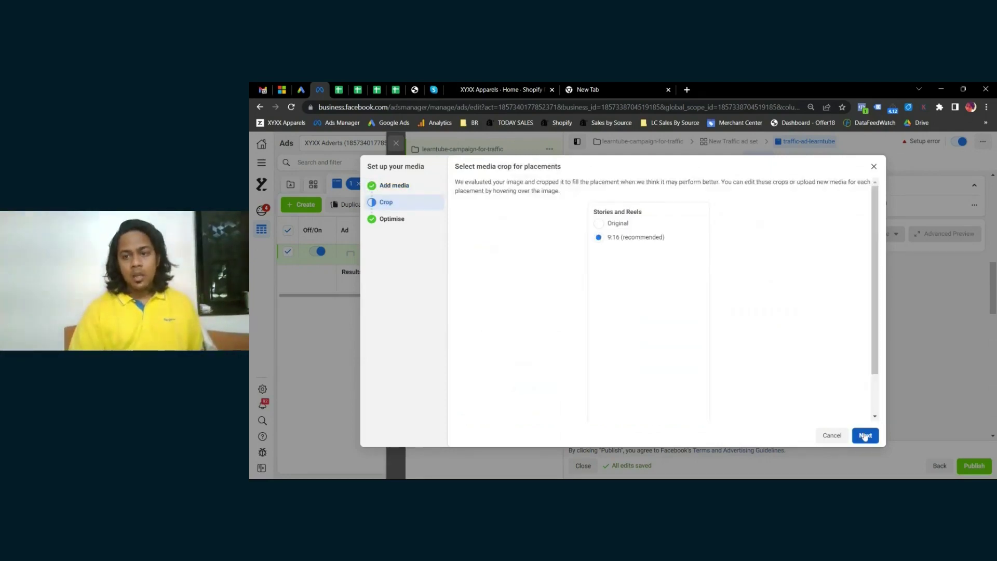
click(604, 224)
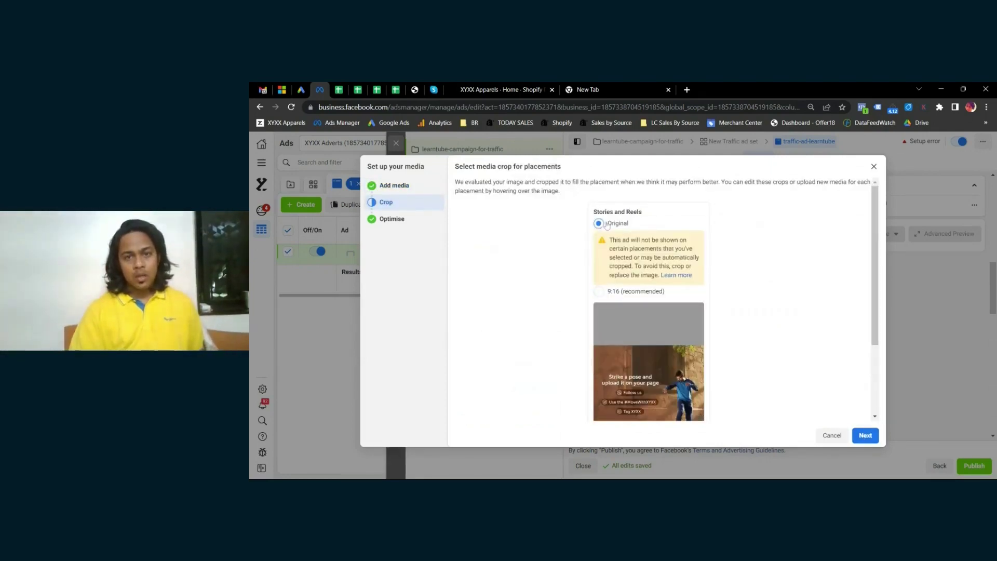
click(861, 434)
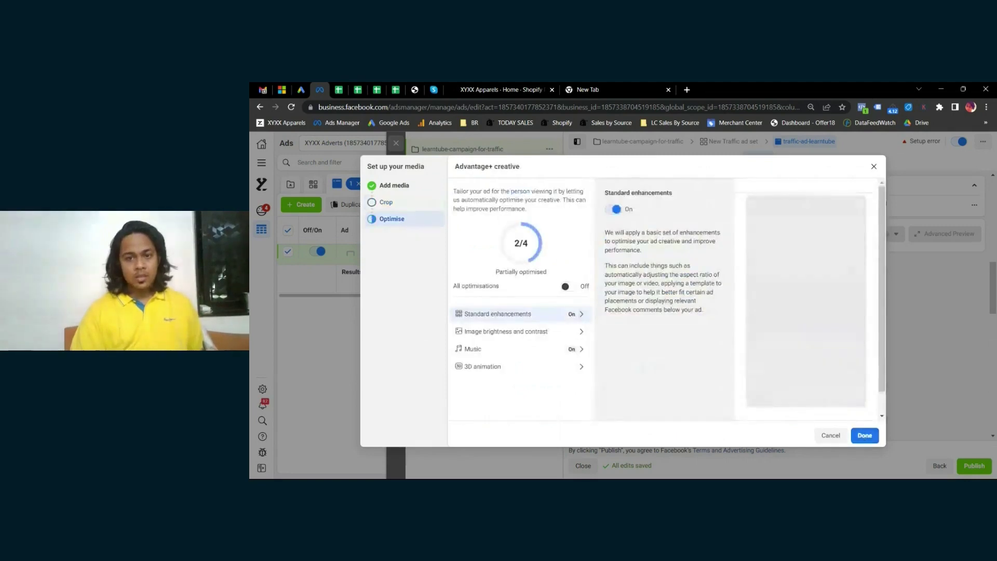
click(858, 436)
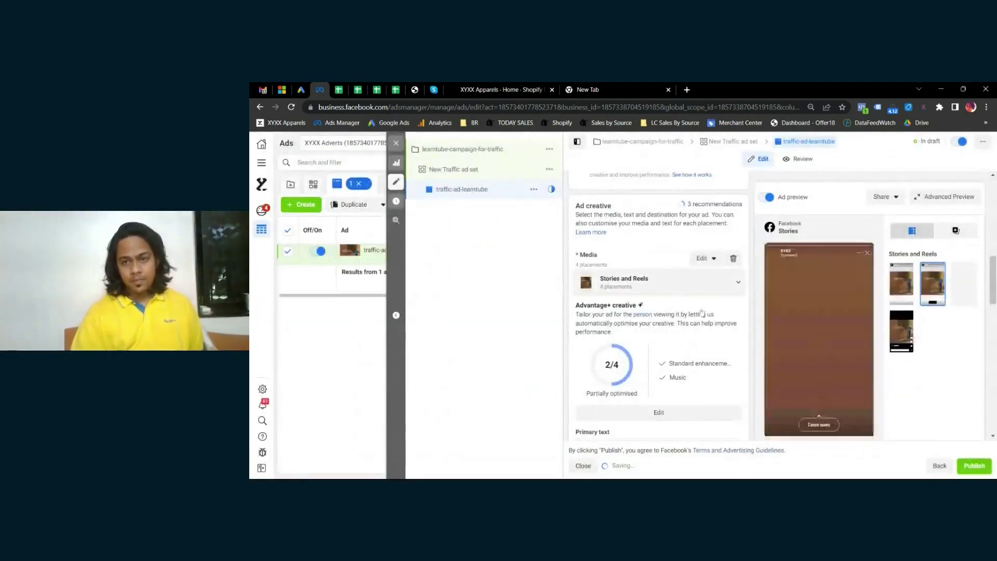
- Switch the New Traffic ad set from manual to Advantage+ placements
scroll(735, 314, down, 2)
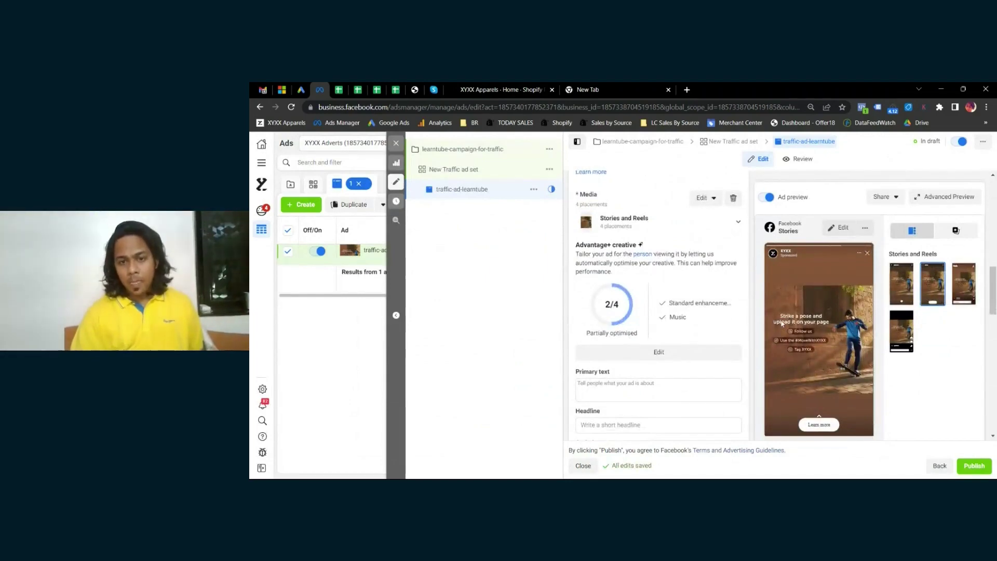
click(649, 389)
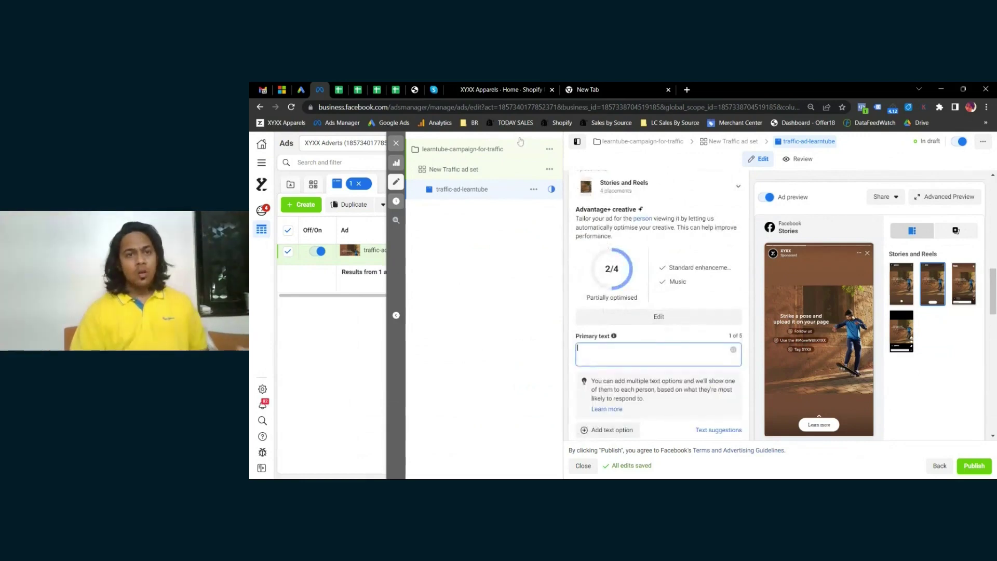
click(470, 174)
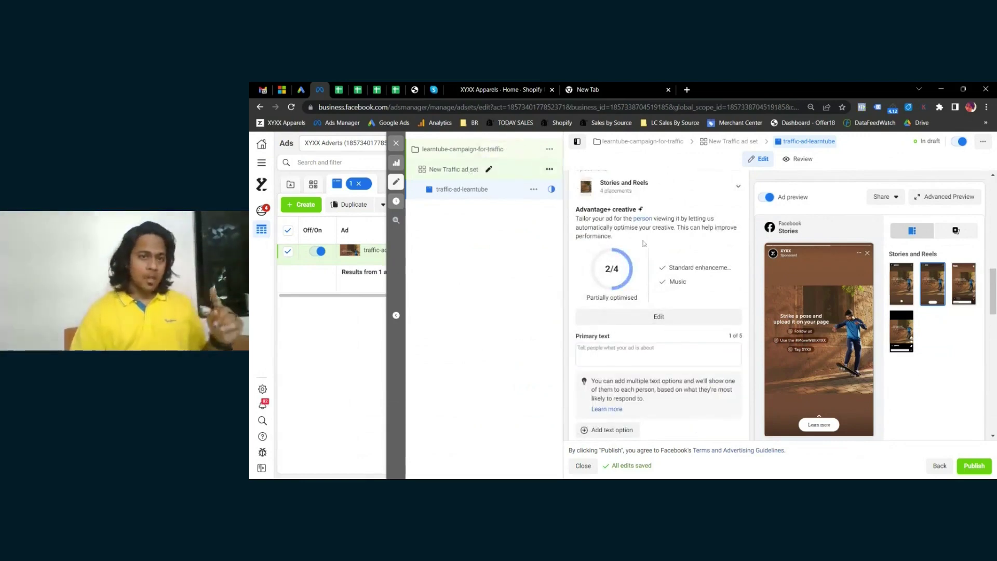
scroll(695, 312, down, 15)
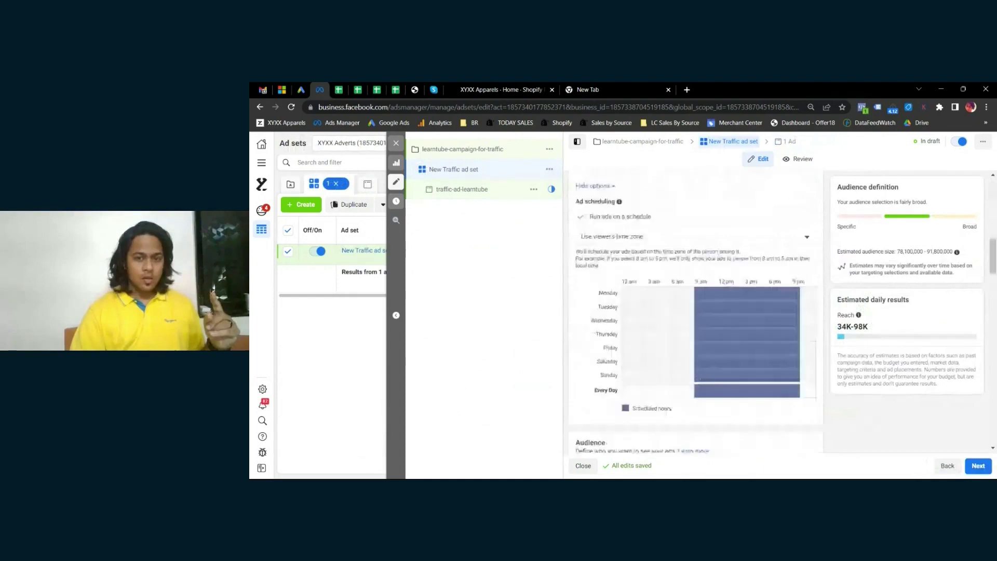
scroll(696, 311, down, 3)
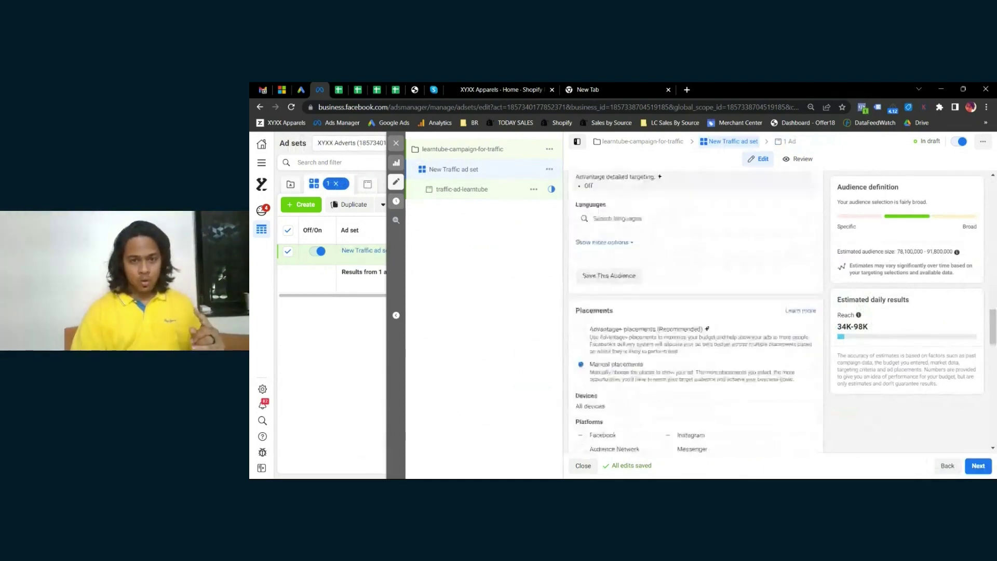
click(588, 331)
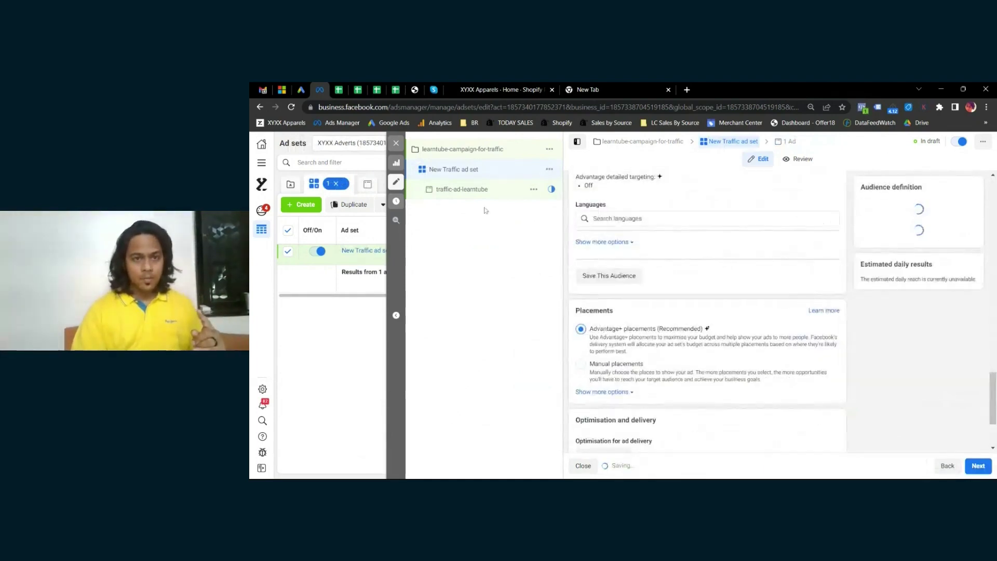
- Return to the traffic-ad-learntube ad and enter "Hi this is where my primary text comes" as its primary text
click(451, 192)
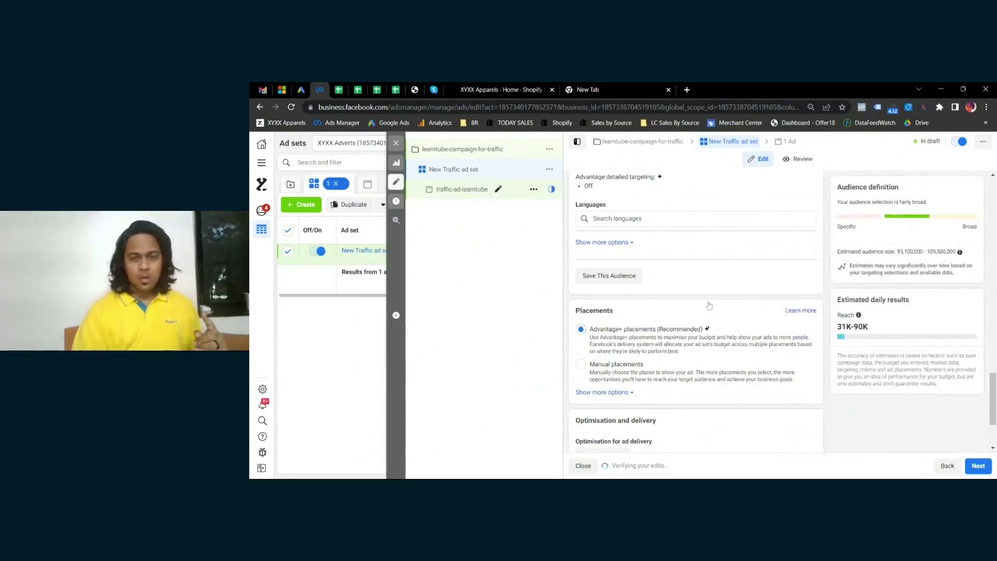
scroll(709, 305, down, 2)
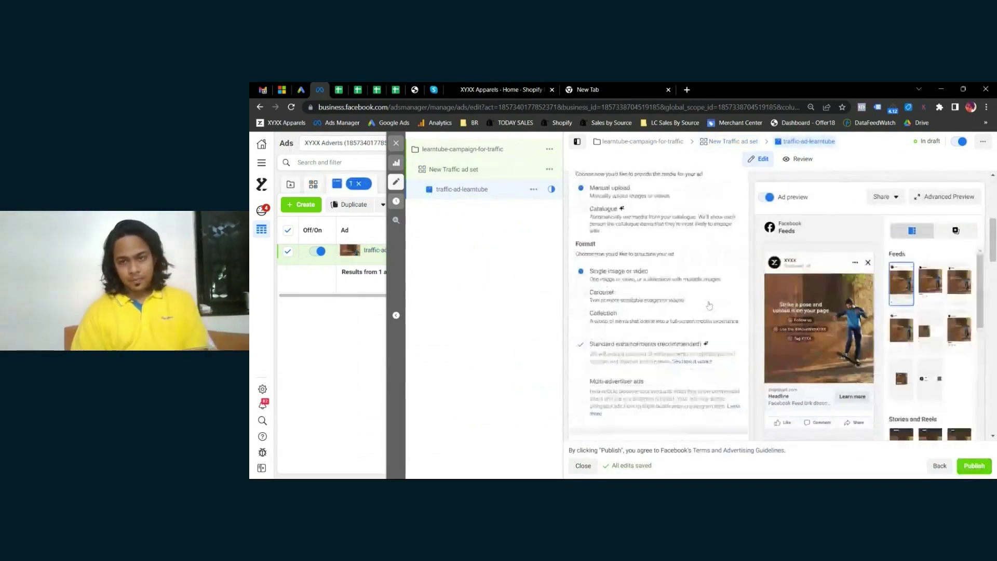
scroll(658, 305, down, 5)
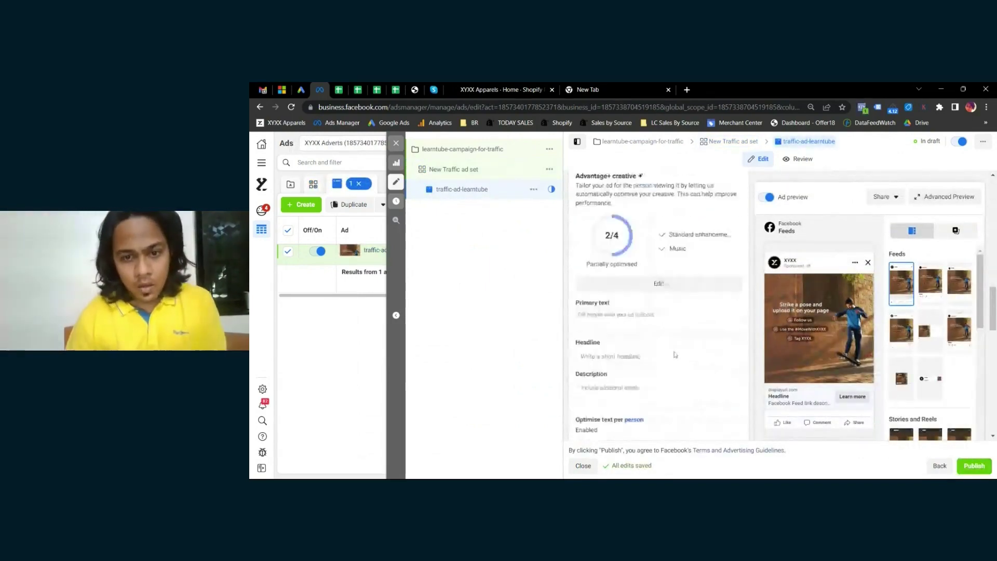
click(659, 317)
text(Hi a)
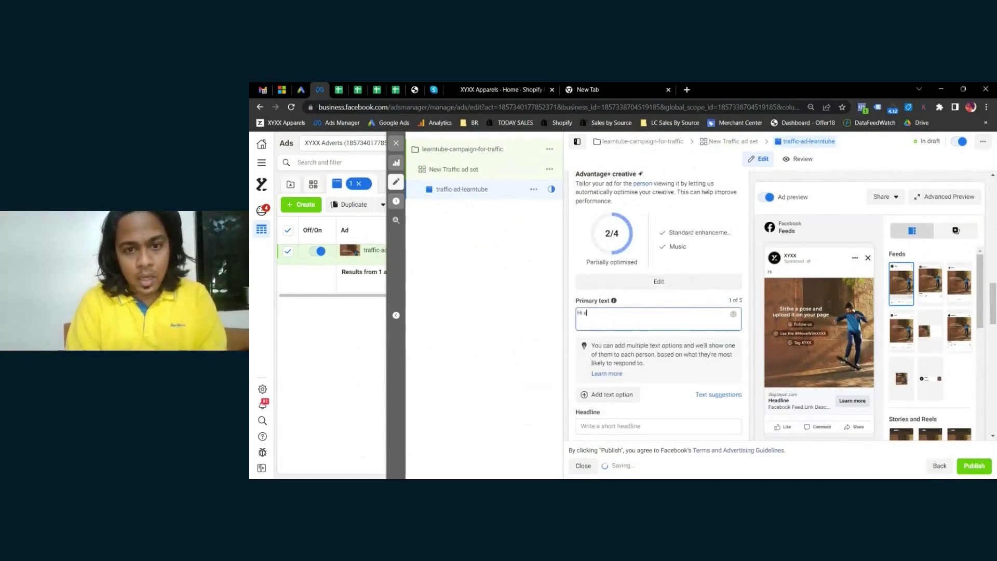
key(BackSpace)
text(this is wehre m)
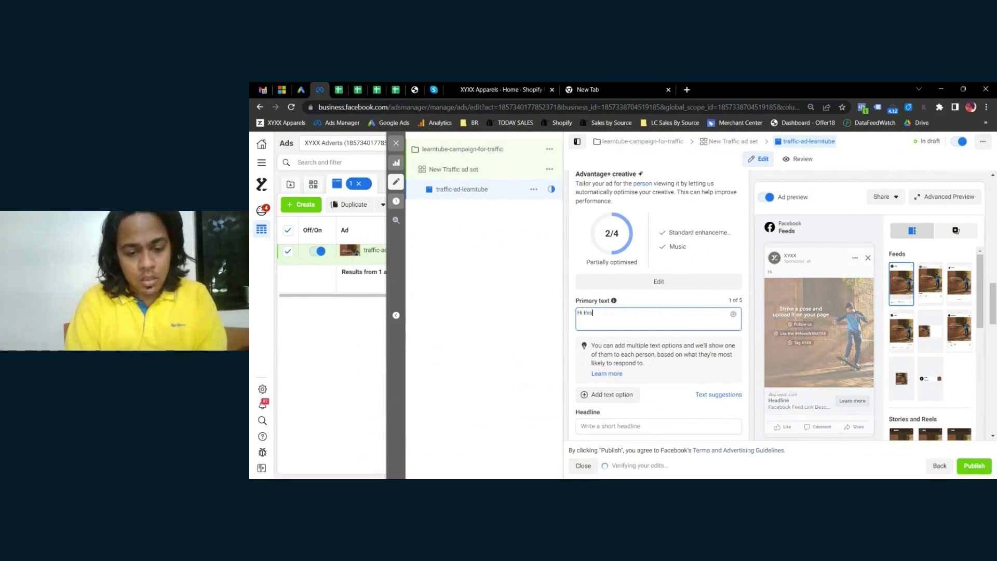
key(BackSpace)
key(BackSpace)
key(BackSpace)
text(here my primary tex)
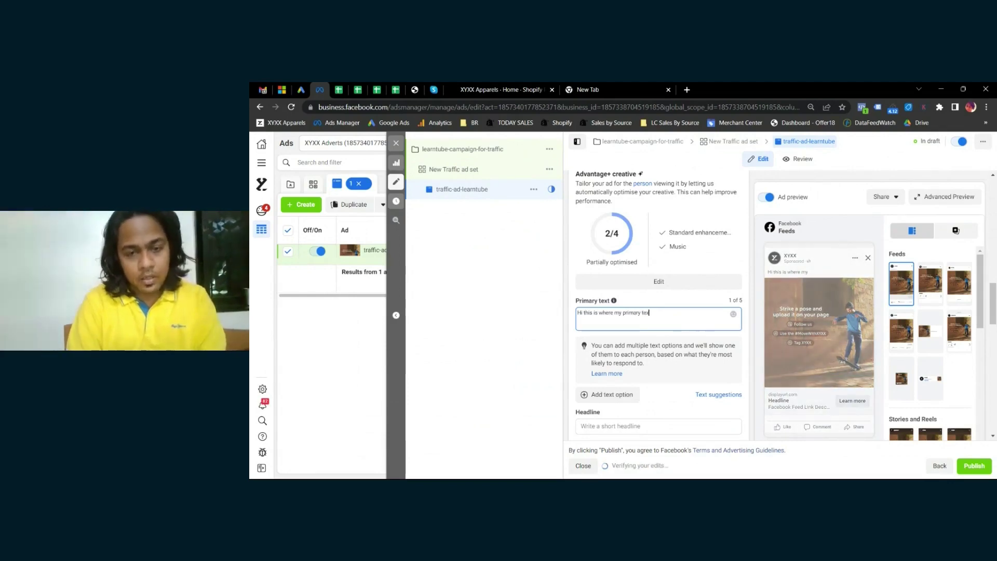
text(t comes)
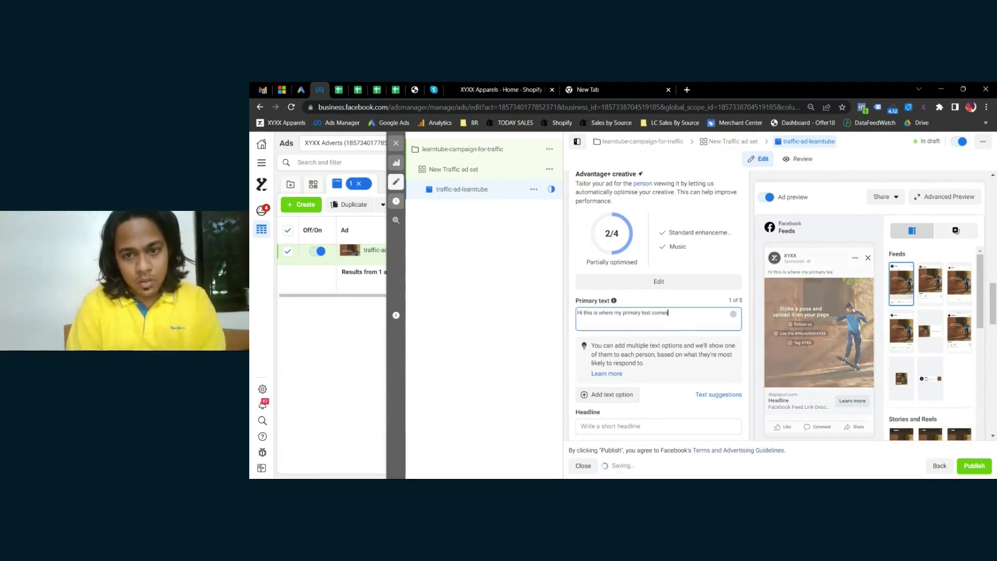
- Reuse the primary text as the headline, reworded to "Hi this is where my headline comes"
key(ctrl+a)
scroll(659, 311, down, 1)
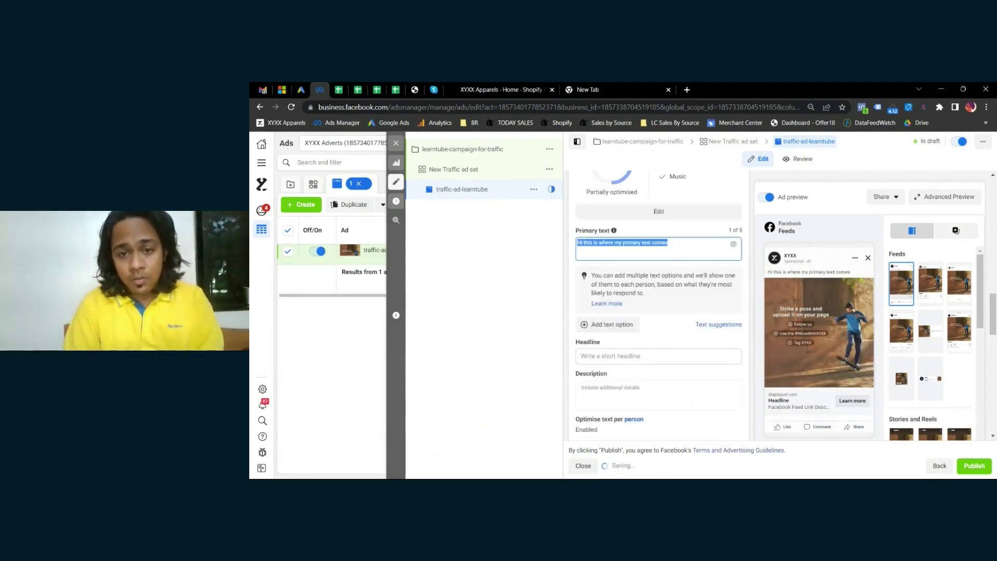
key(ctrl+c)
click(659, 356)
key(ctrl+v)
double_click(643, 356)
drag(633, 355, 670, 356)
text(headline)
- Fill in the description with the same sentence, reworded to "Hi this is where my description comes"
click(634, 411)
key(ctrl+v)
drag(634, 410, 656, 410)
text(description)
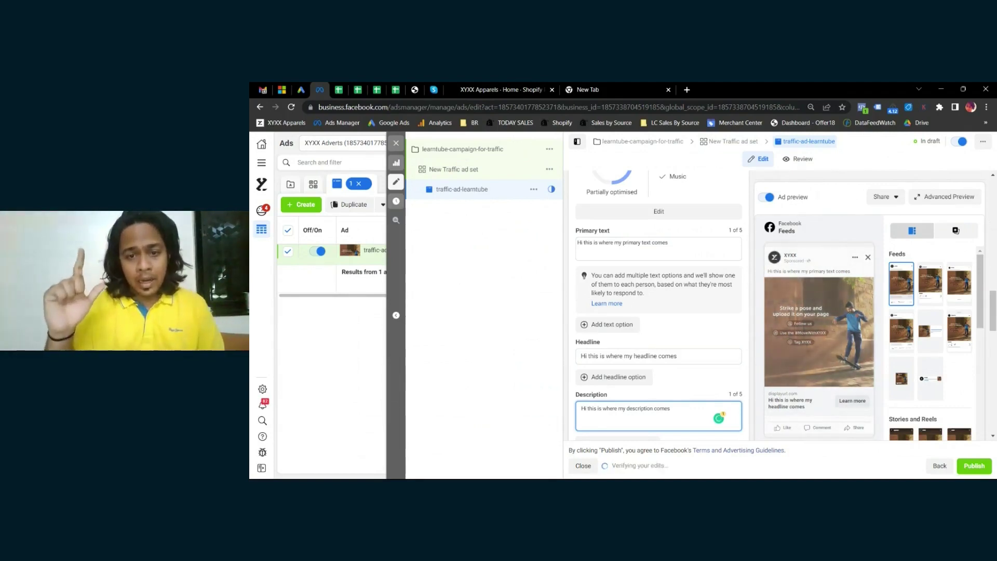
- Look through the available call-to-action options and set the ad's call to action to Contact Us
scroll(658, 306, down, 5)
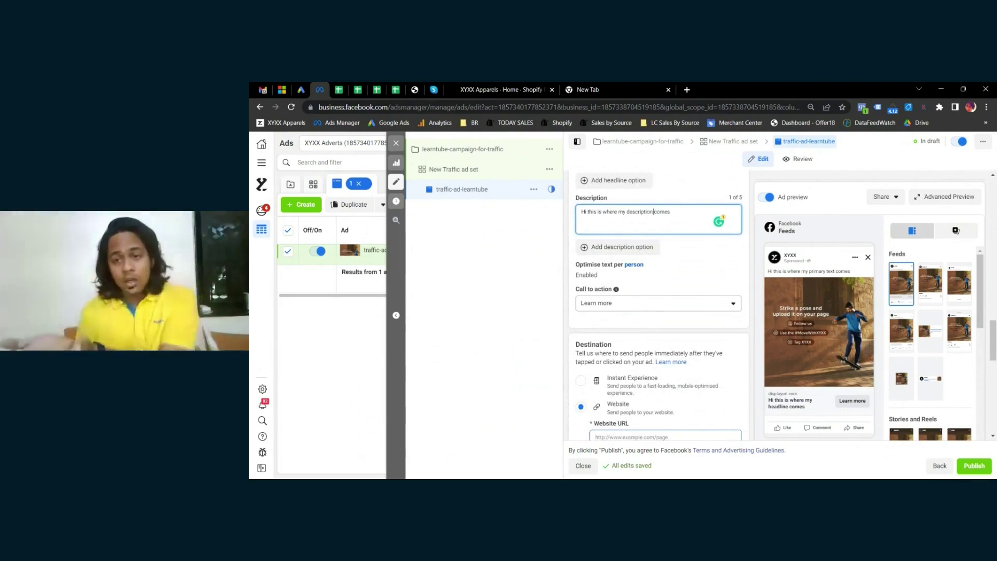
click(648, 306)
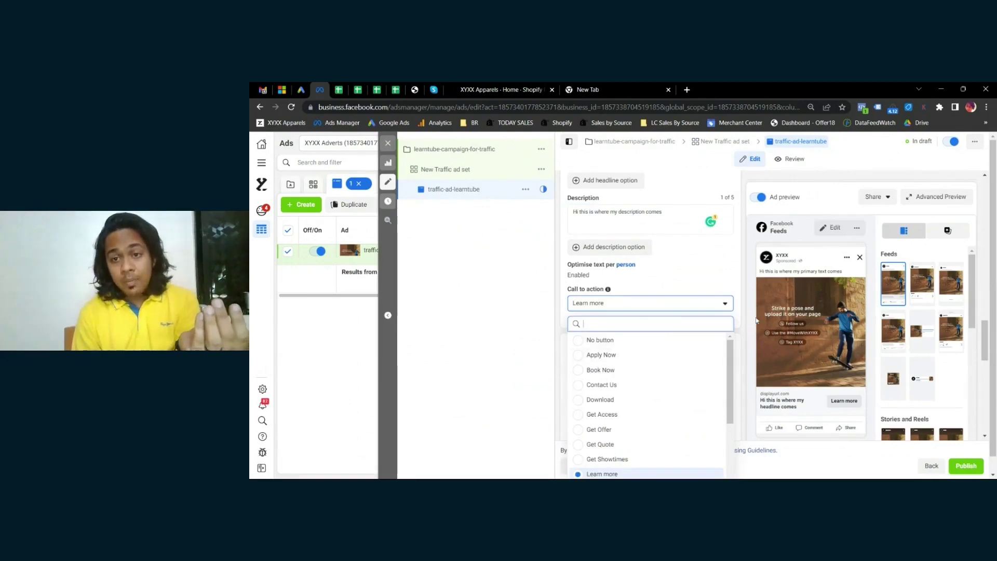
scroll(716, 359, down, 2)
scroll(716, 359, up, 2)
scroll(719, 262, up, 2)
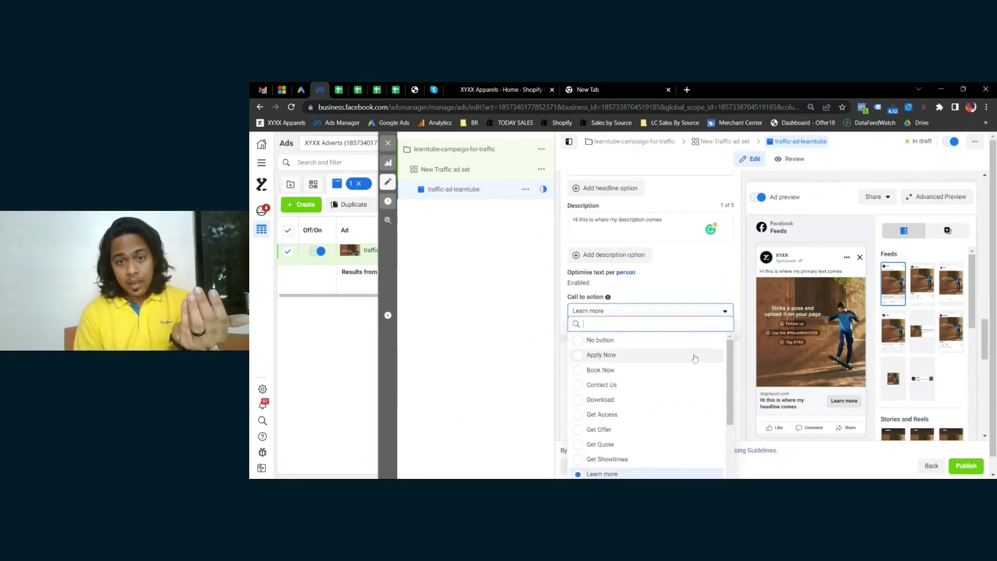
scroll(694, 415, down, 3)
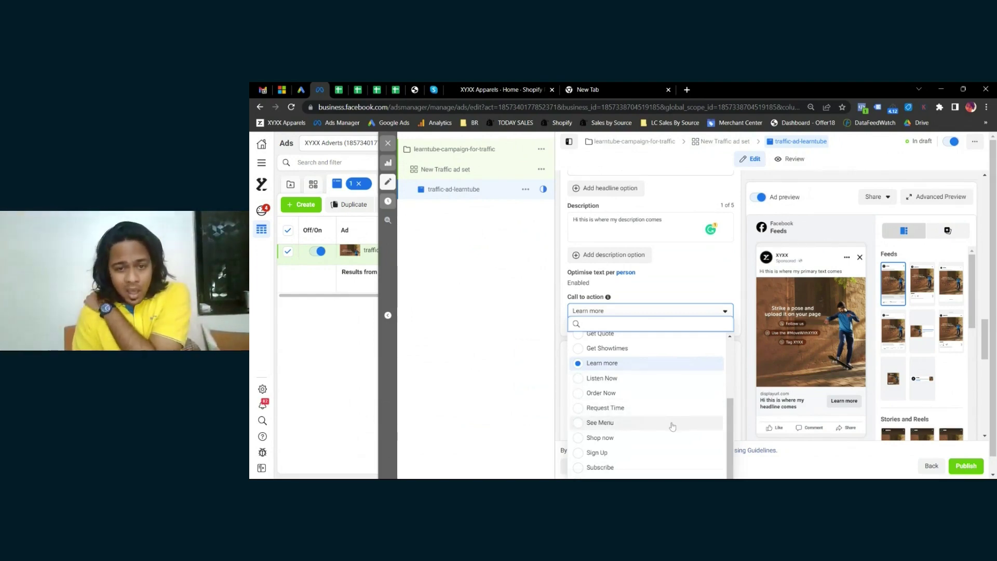
scroll(672, 409, up, 2)
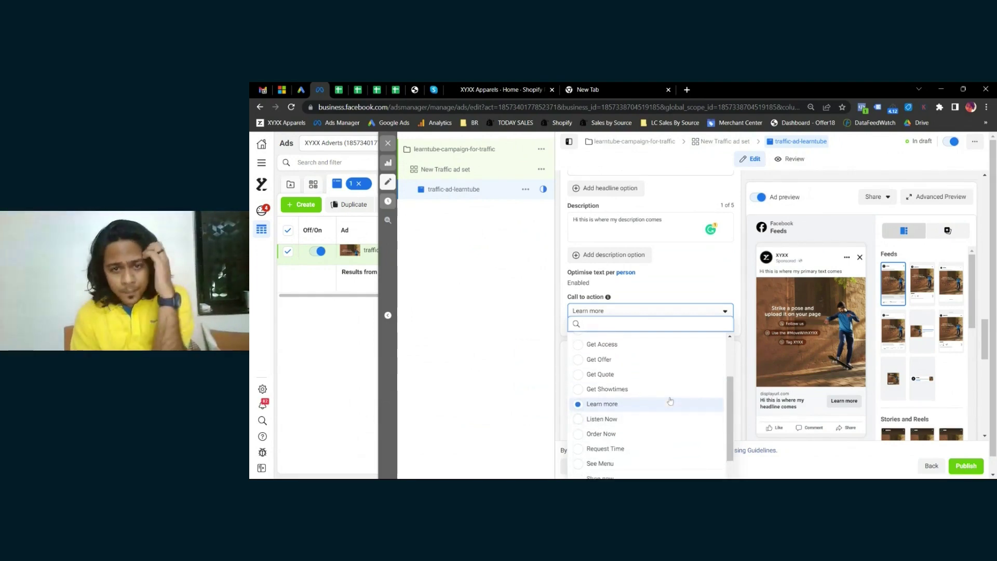
scroll(670, 401, up, 2)
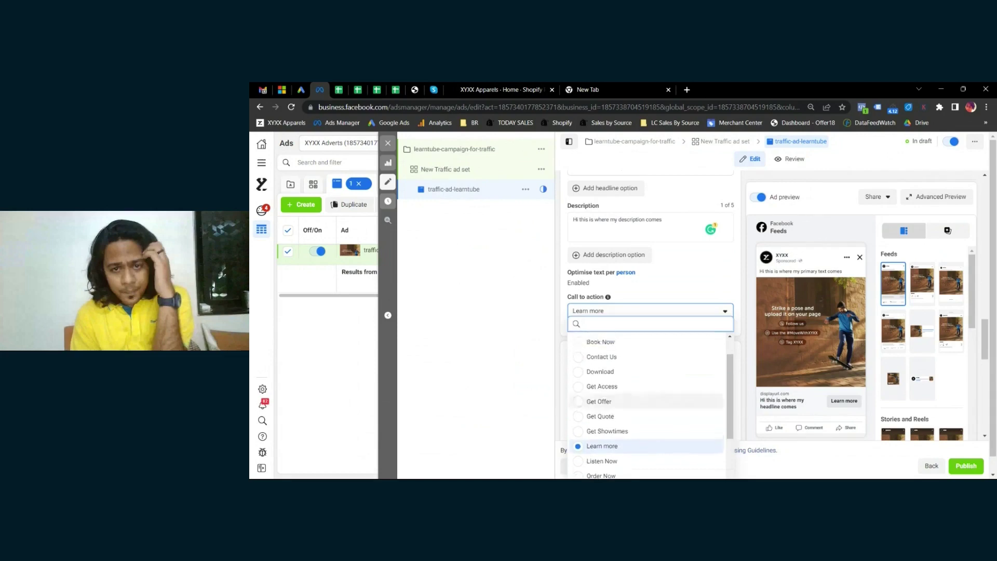
click(659, 370)
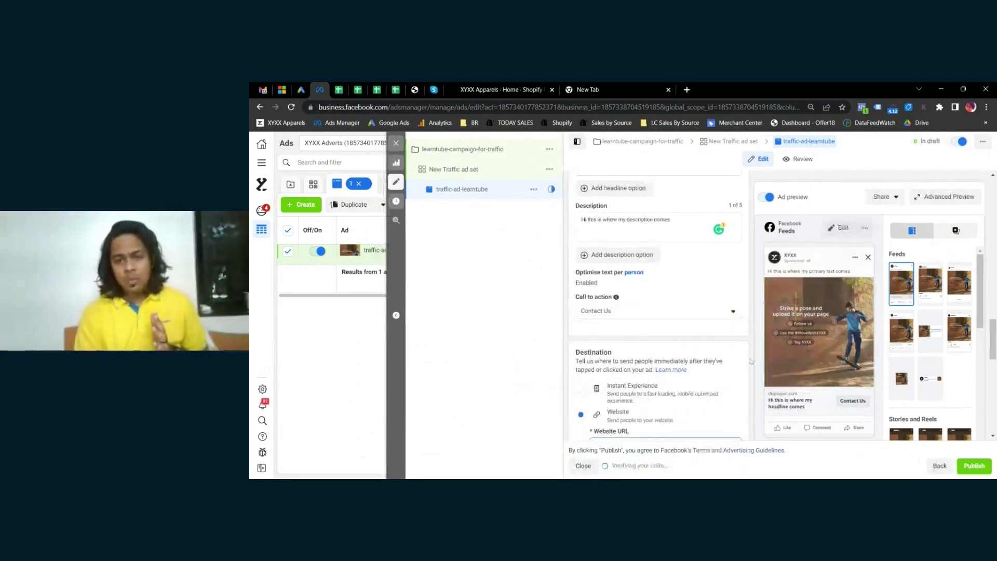
scroll(731, 373, down, 1)
scroll(731, 374, down, 2)
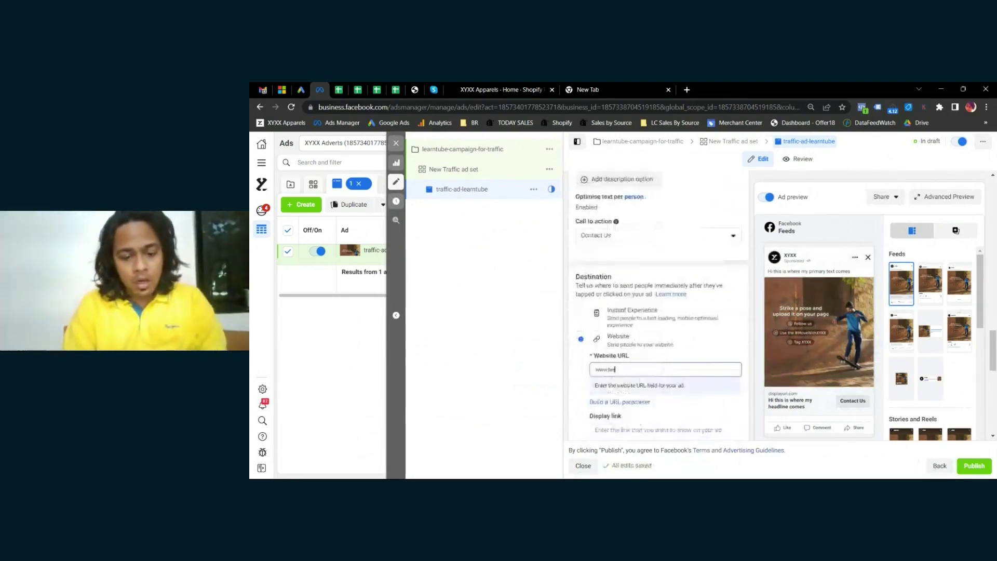
text(tube)
text(.com)
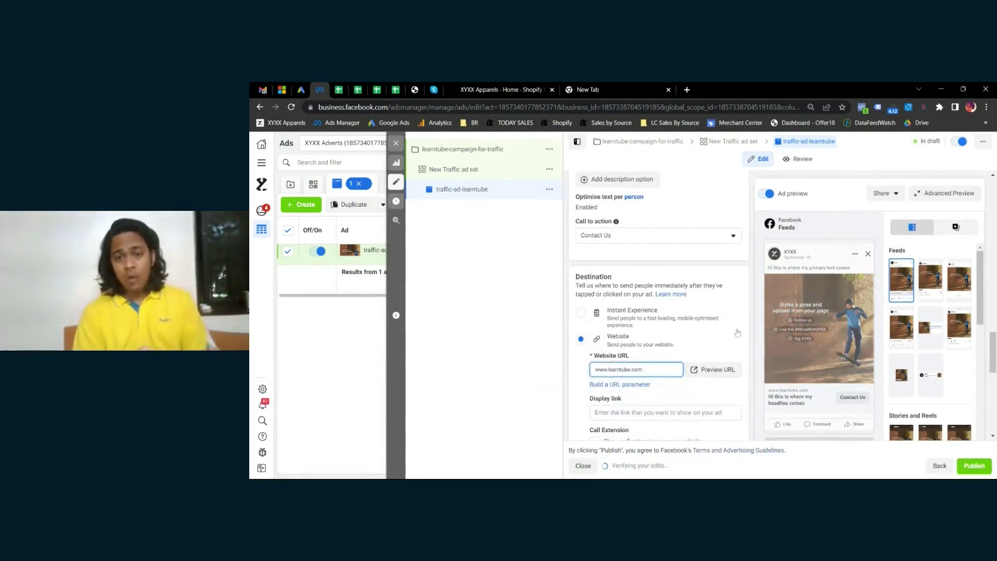
- Open the advanced preview of the ad across its placements
scroll(740, 297, down, 2)
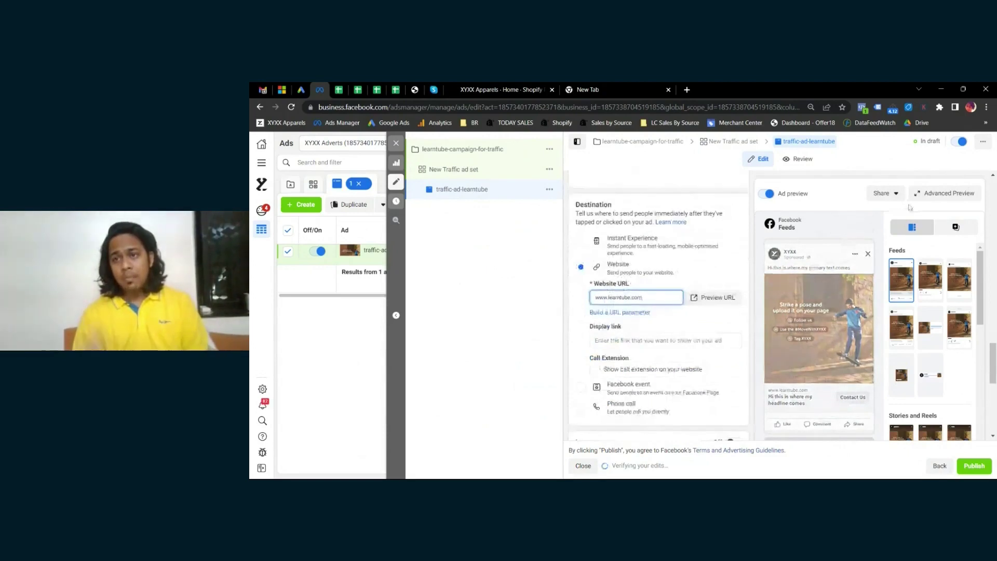
click(935, 193)
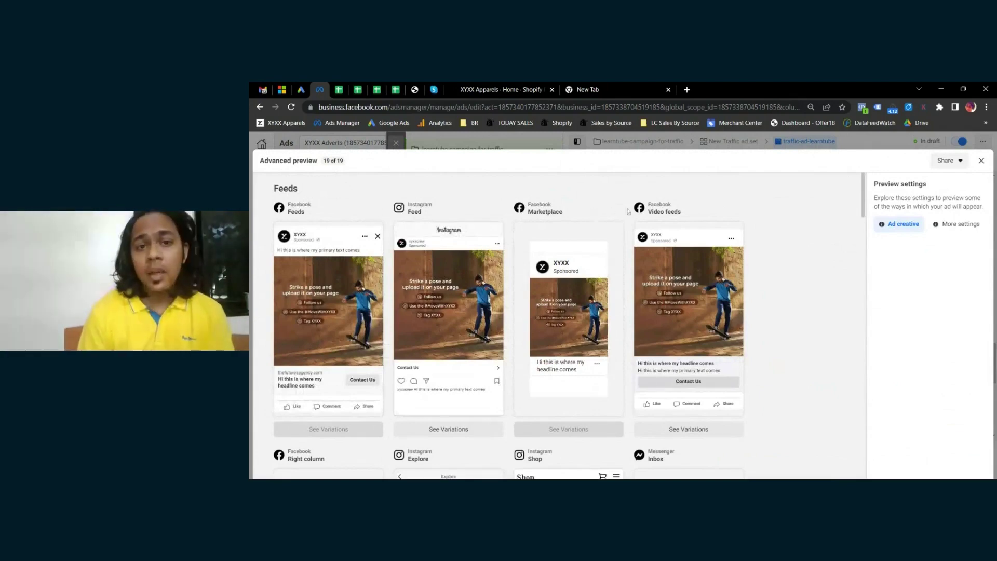
- Examine the ad's advanced preview across feeds, Stories and Reels, in-stream, in-article and apps and sites placements, and close it
scroll(623, 291, down, 1)
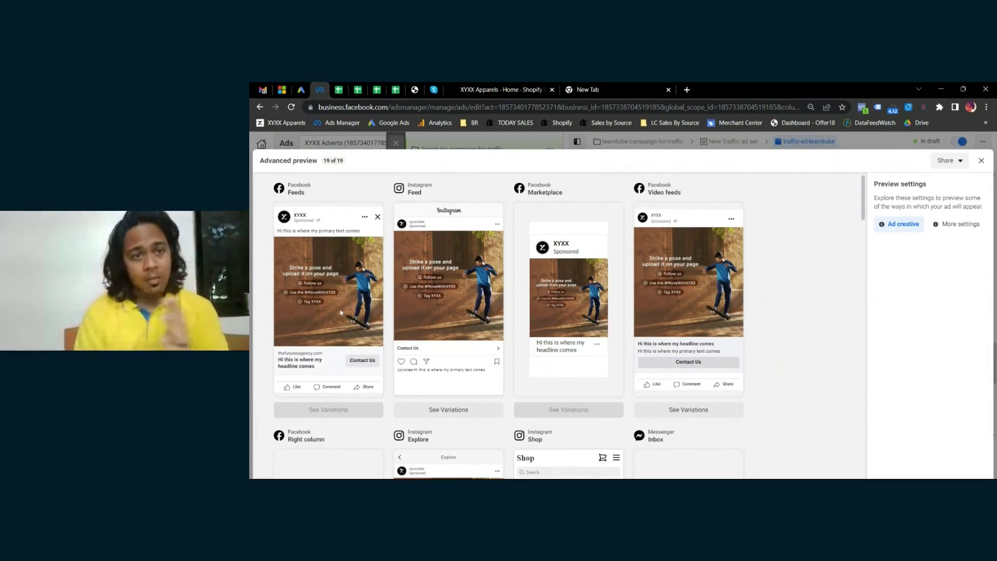
double_click(417, 221)
drag(412, 370, 486, 370)
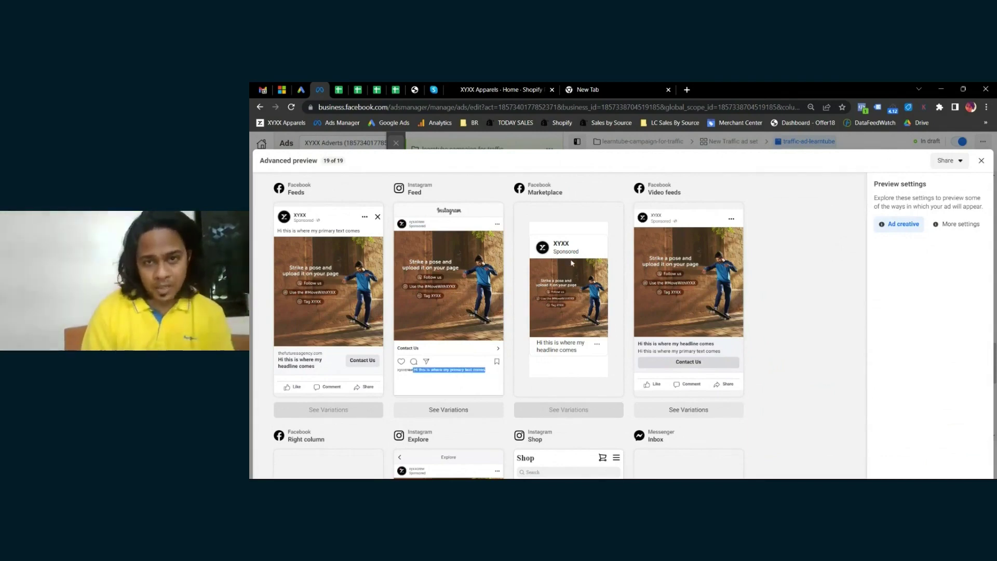
scroll(654, 213, down, 2)
scroll(647, 299, down, 3)
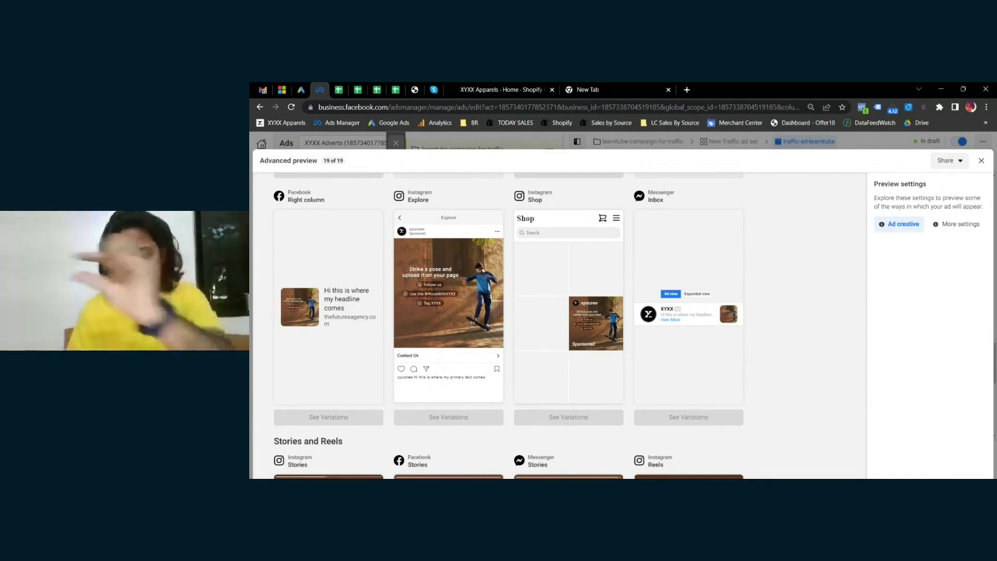
scroll(569, 326, down, 5)
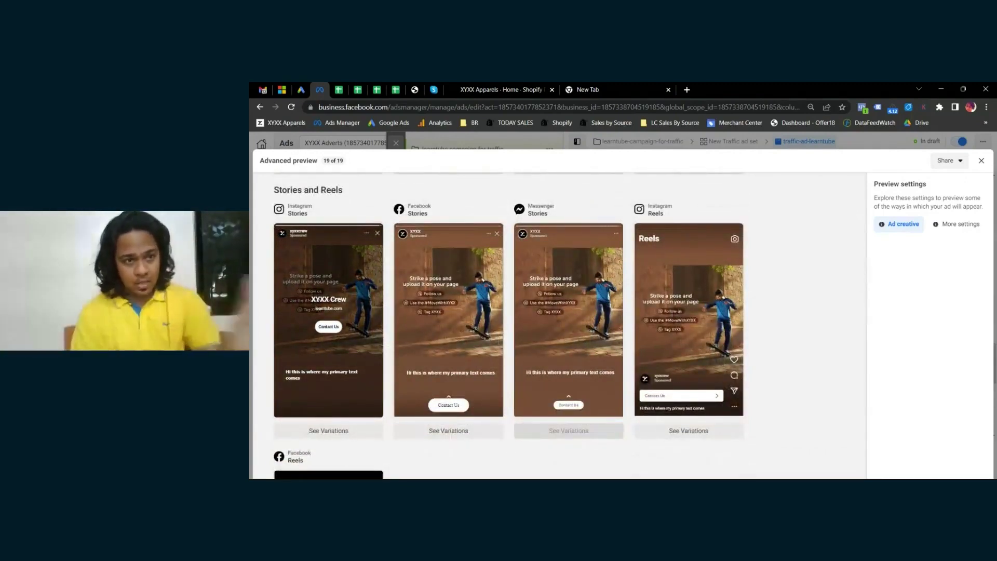
scroll(558, 326, down, 4)
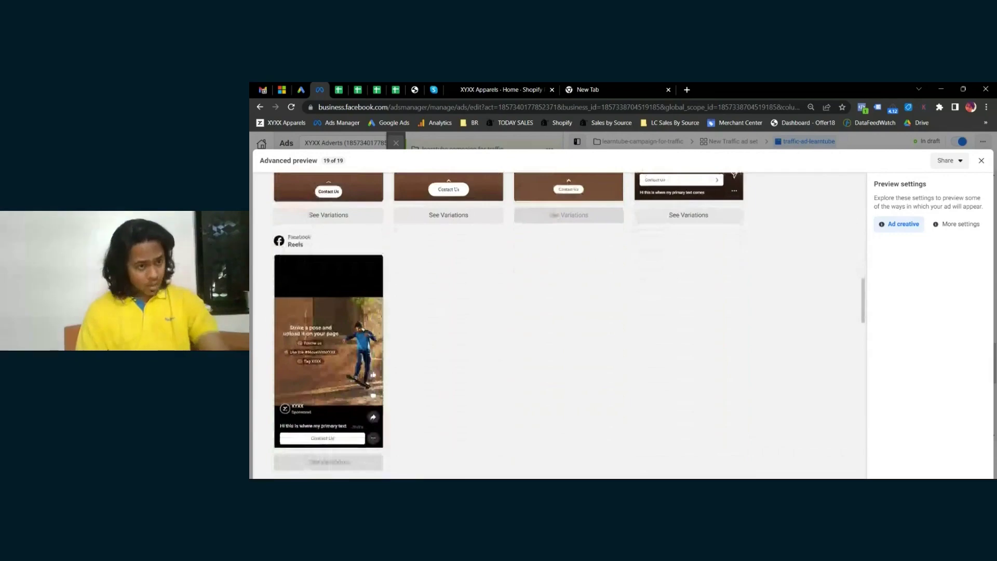
scroll(699, 308, down, 5)
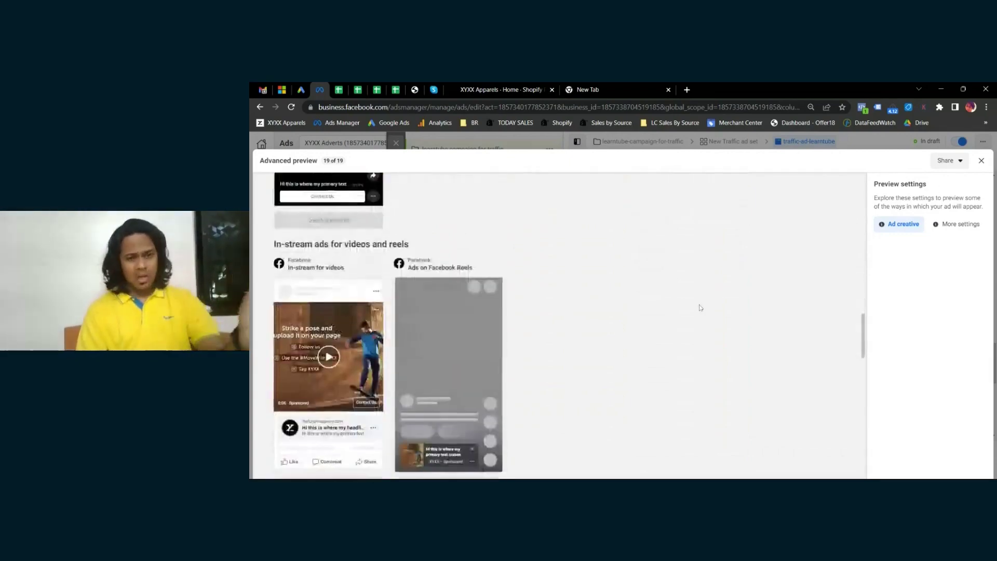
scroll(699, 307, down, 10)
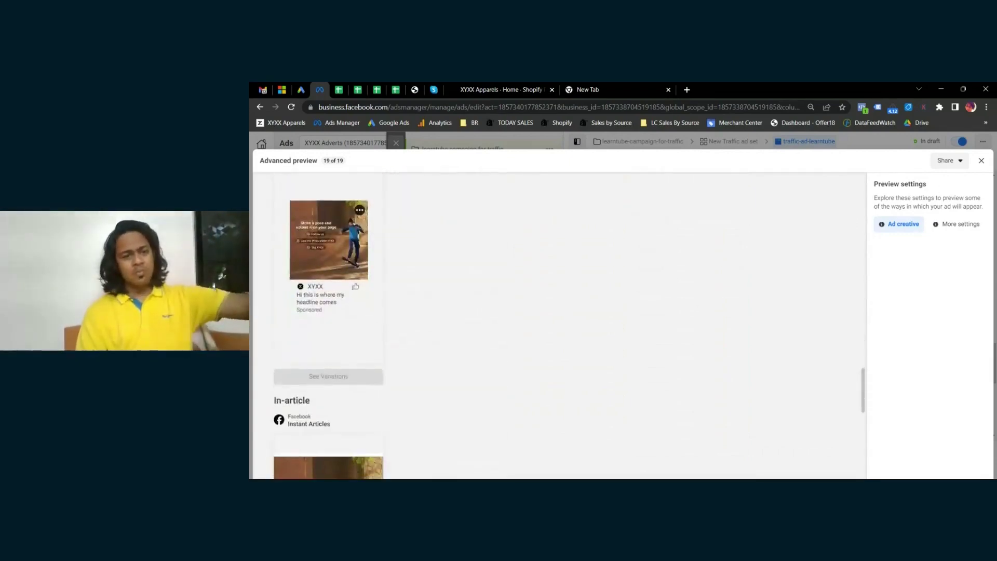
scroll(558, 325, down, 5)
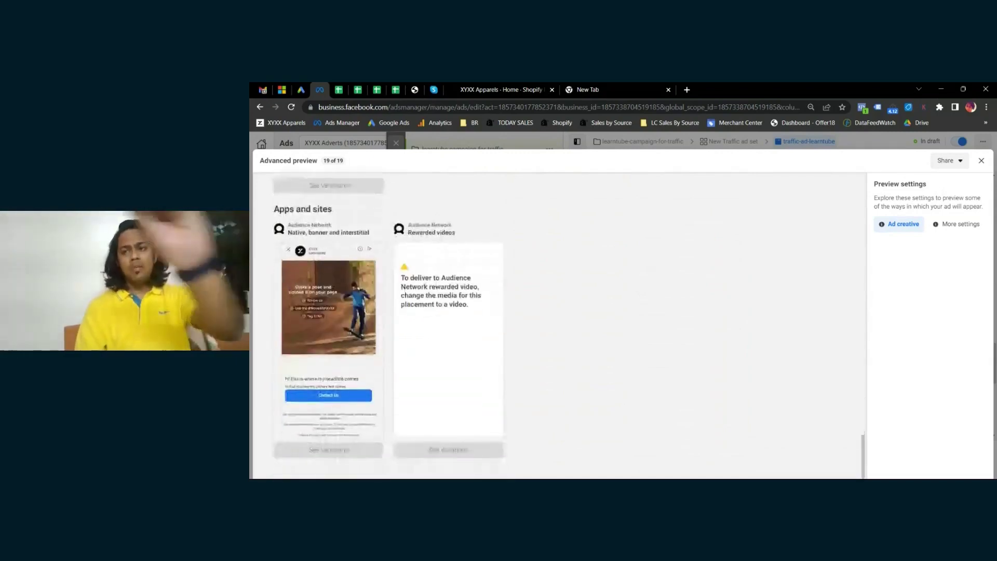
click(981, 161)
- Review the ad's Tracking settings, including website events, offline events, URL parameters and view tags
scroll(727, 301, down, 5)
scroll(727, 301, down, 5)
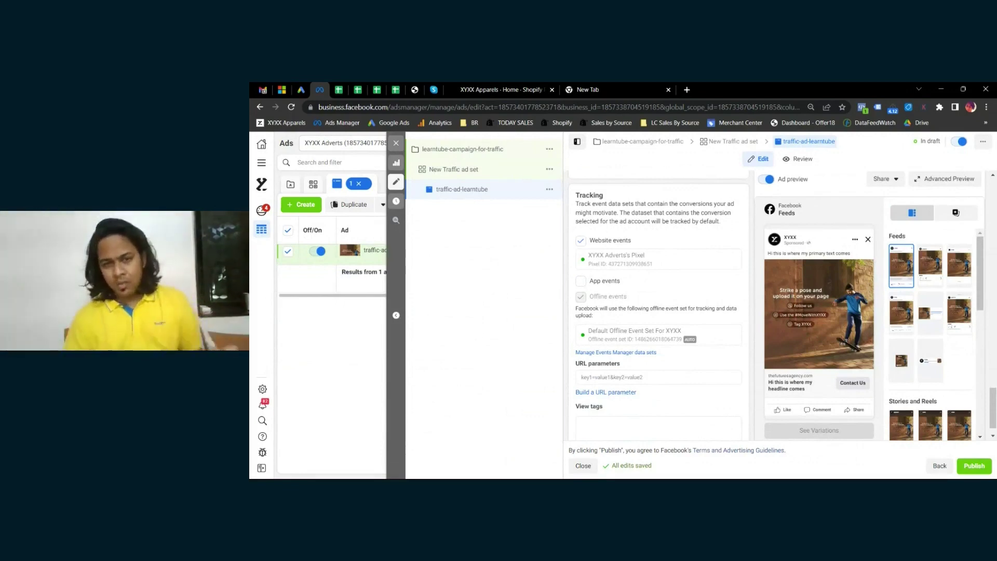
scroll(726, 301, down, 1)
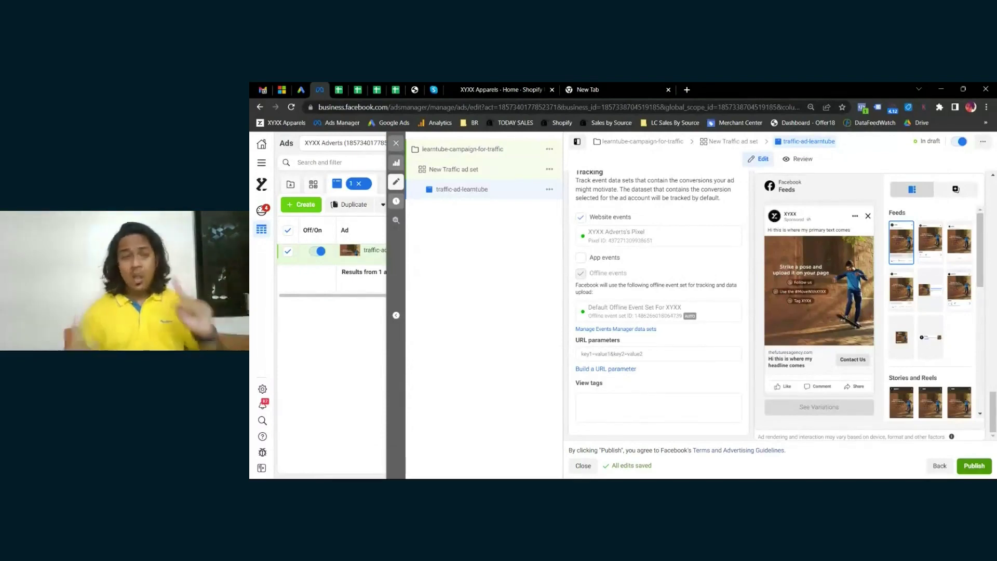
- Edit the detailed targeting of New Traffic ad set and include the interest Student (education)
click(524, 171)
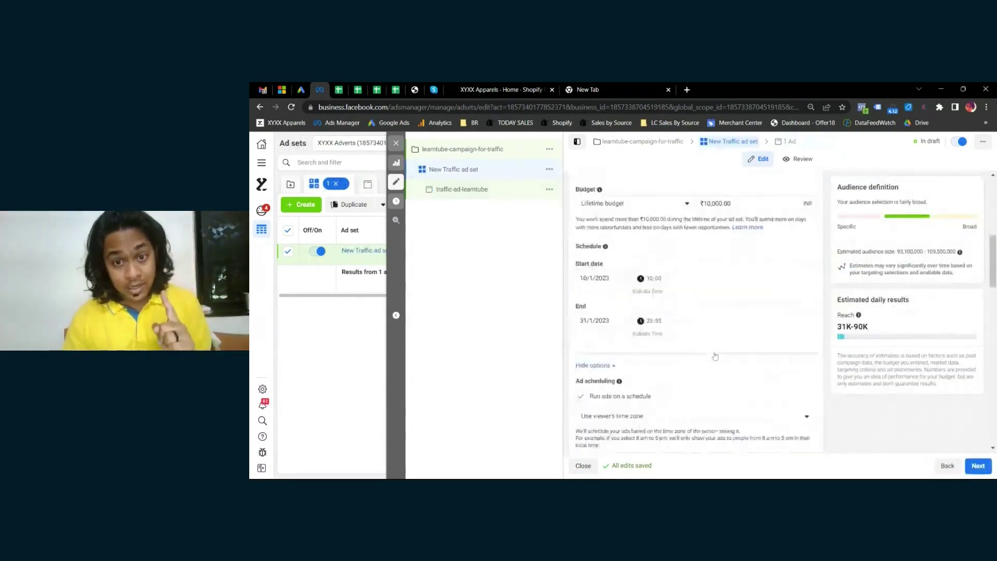
scroll(715, 356, down, 10)
scroll(715, 356, up, 3)
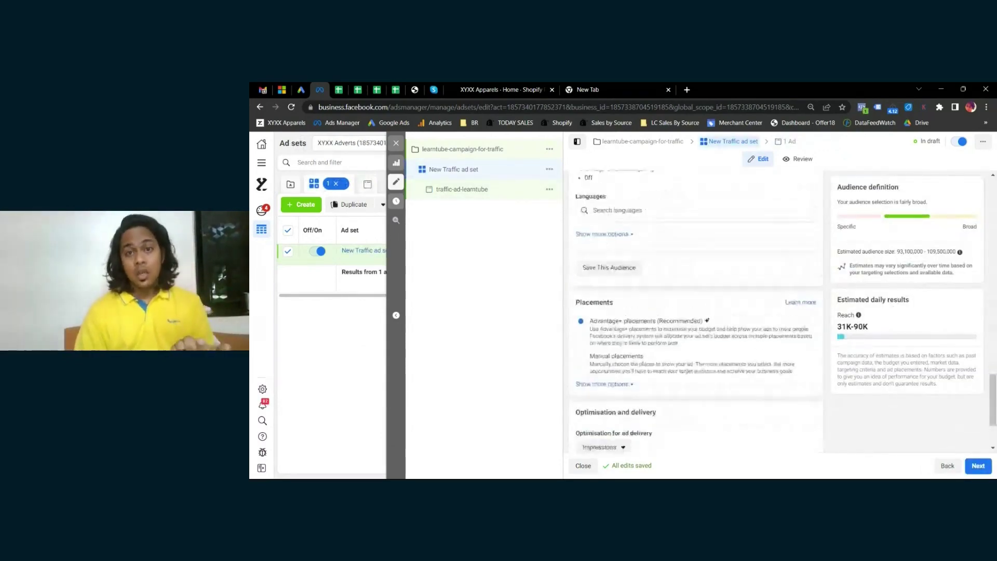
scroll(801, 276, up, 2)
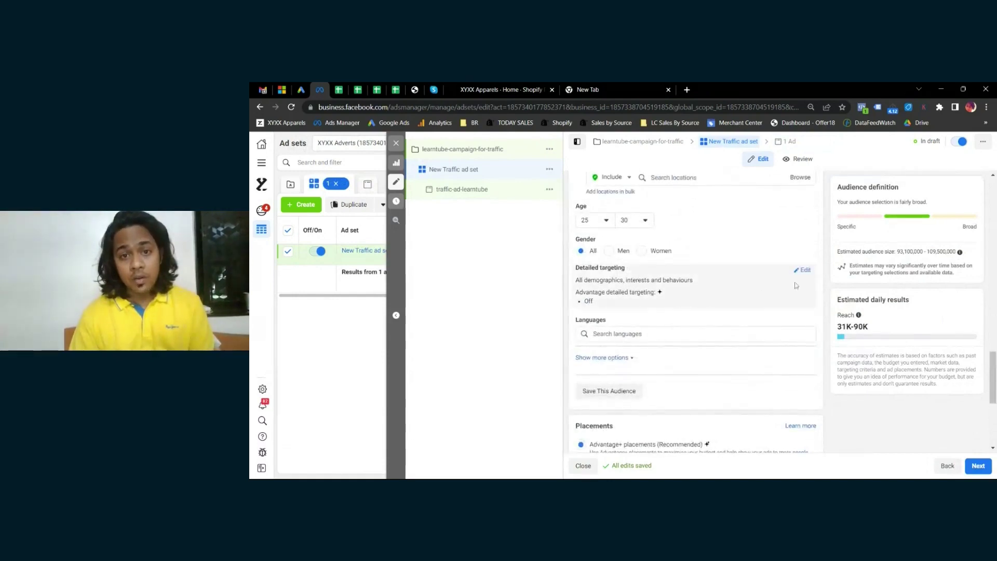
click(802, 272)
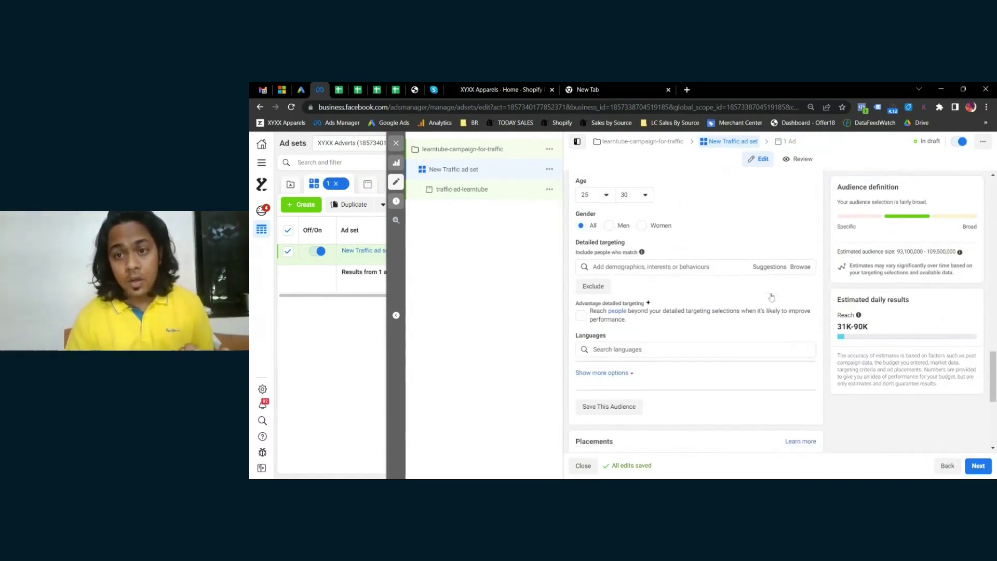
click(720, 267)
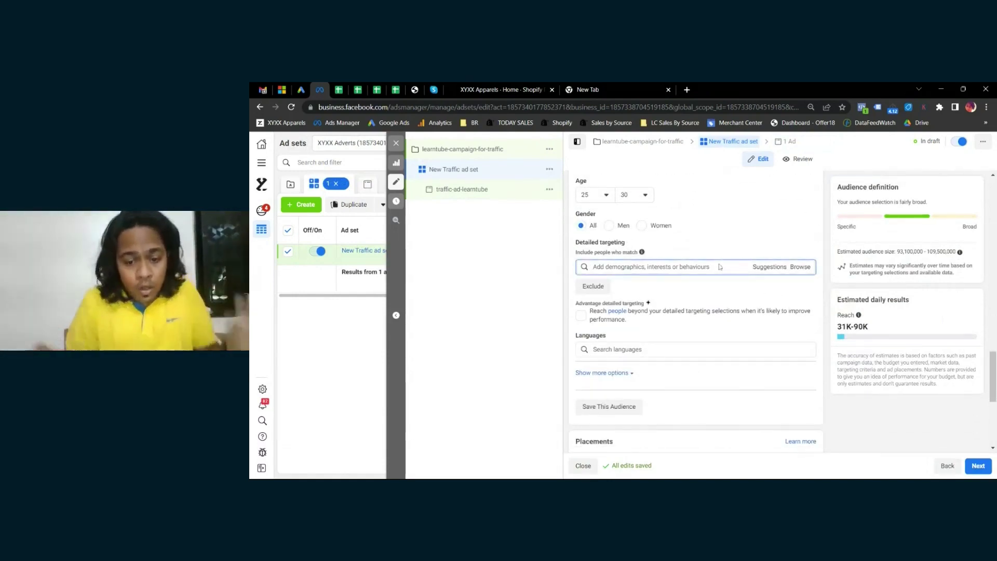
text(d)
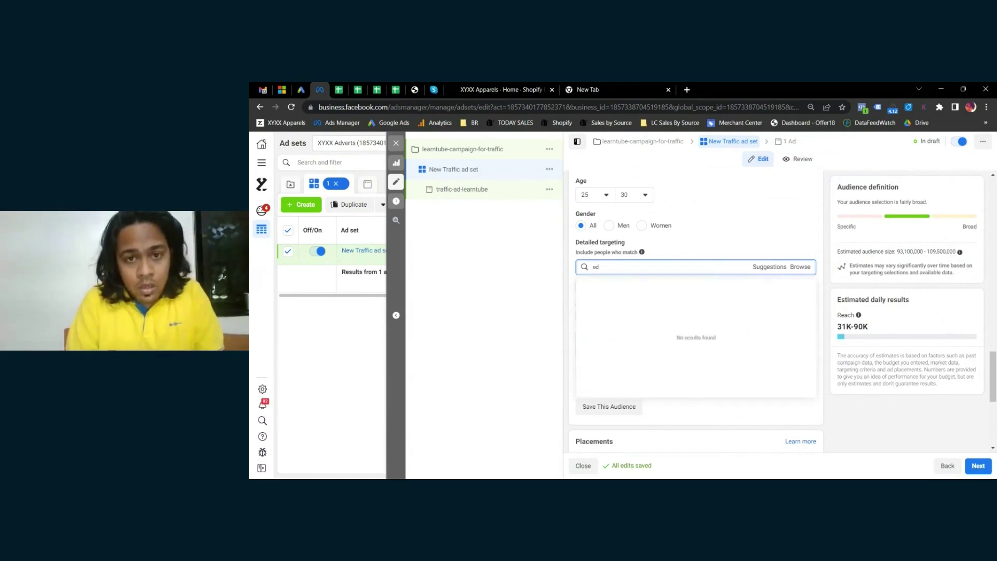
key(BackSpace)
key(BackSpace)
text(student)
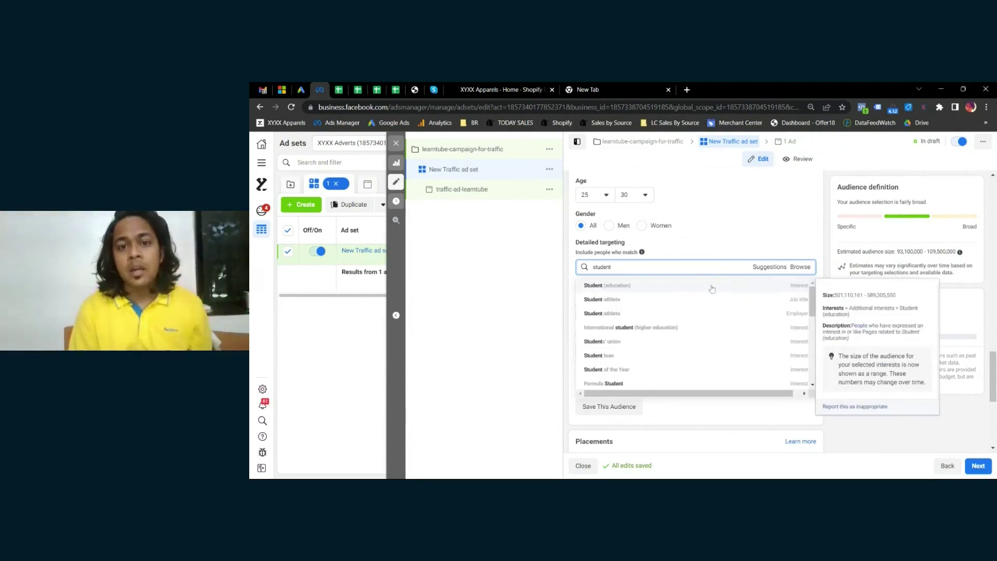
click(712, 286)
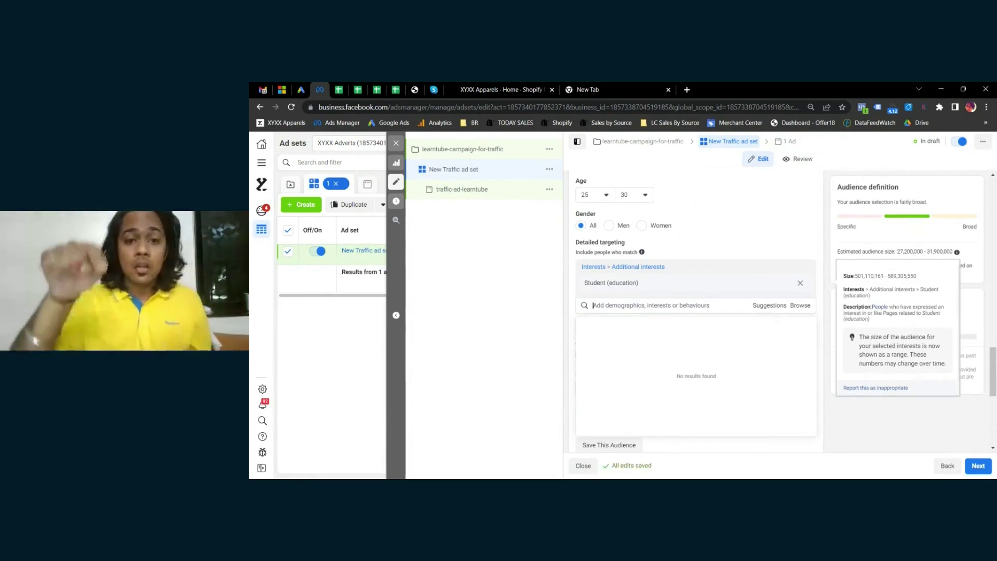
- Add the interest WWE (wrestling) and the employer Nike to the ad set's detailed targeting
text(wwe)
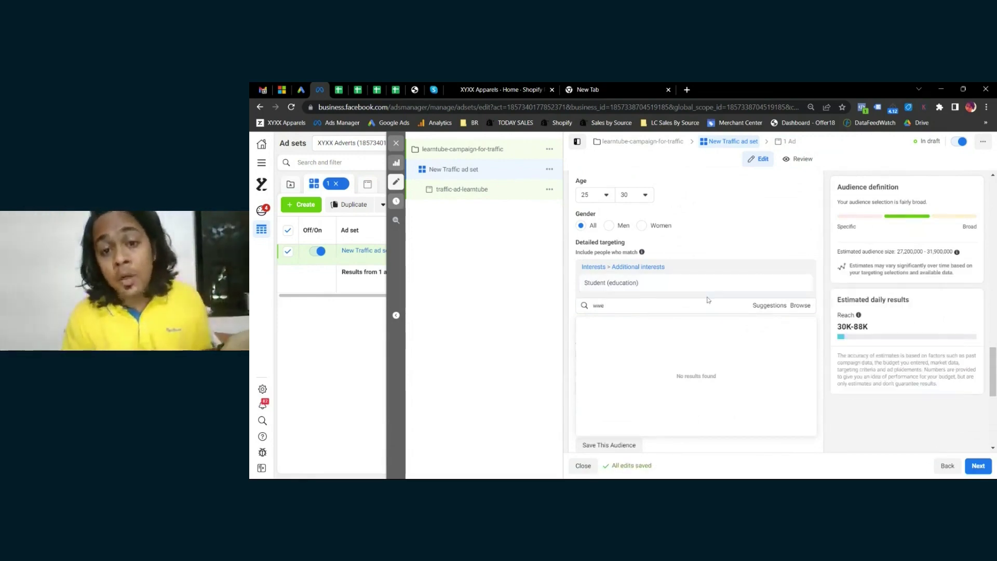
click(697, 330)
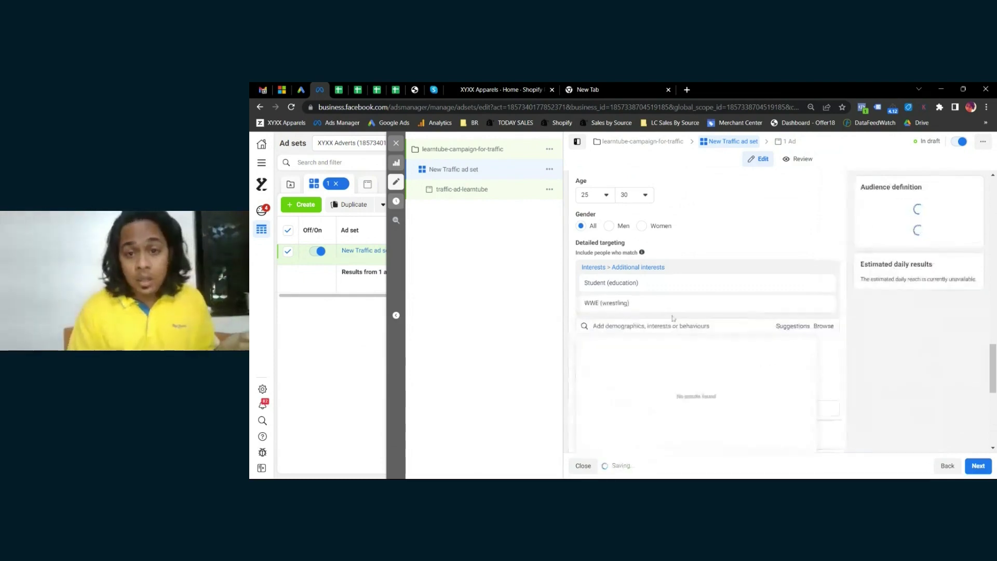
text(nike)
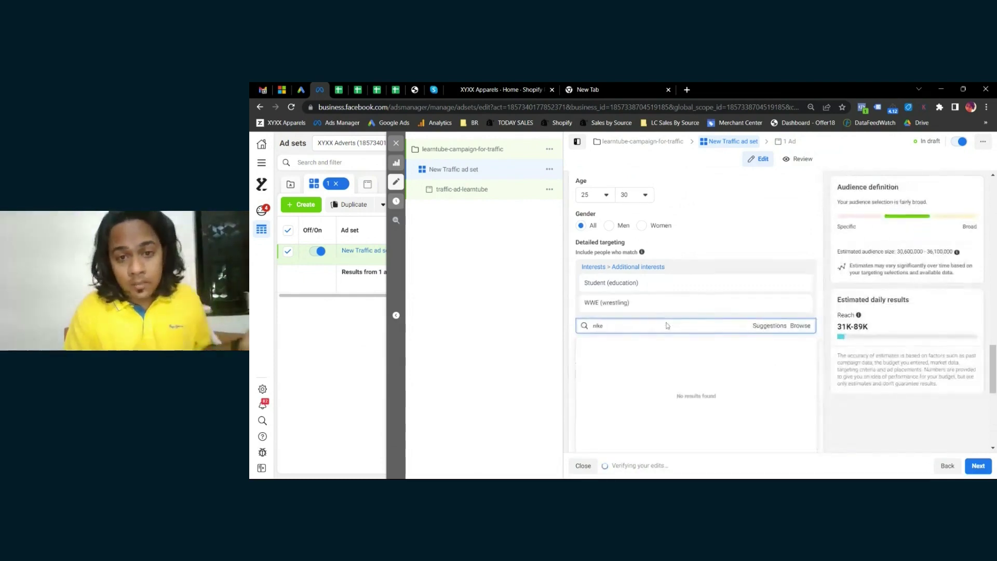
click(663, 350)
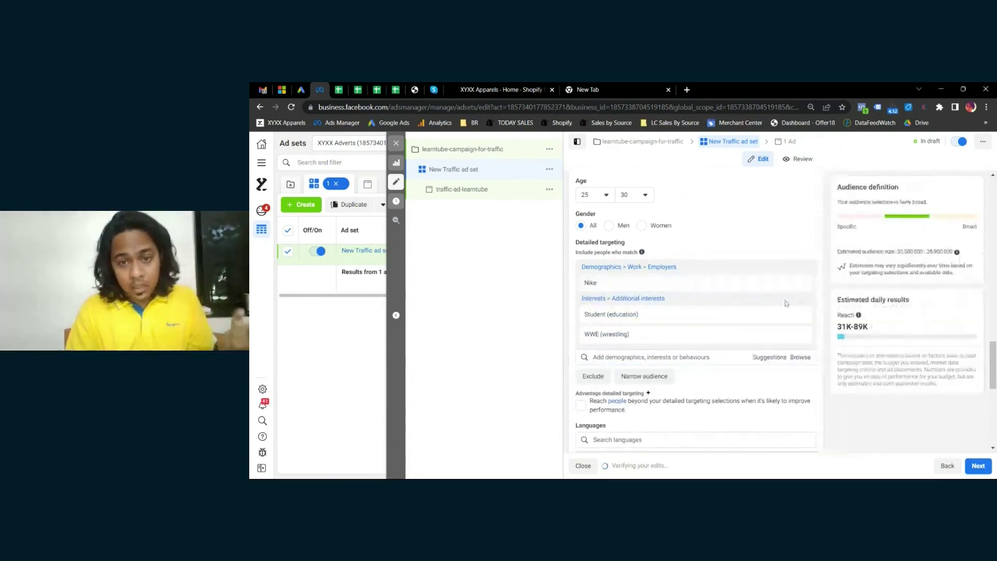
- Add the interests Nike, Inc. (footwear) and Sunglass Hut to the ad set's detailed targeting
click(675, 357)
text(nike)
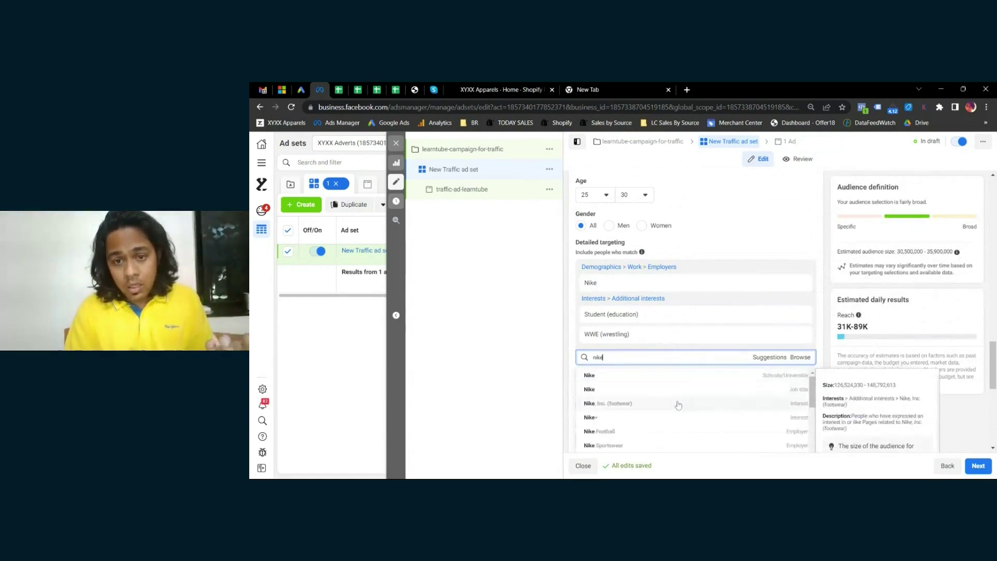
click(678, 404)
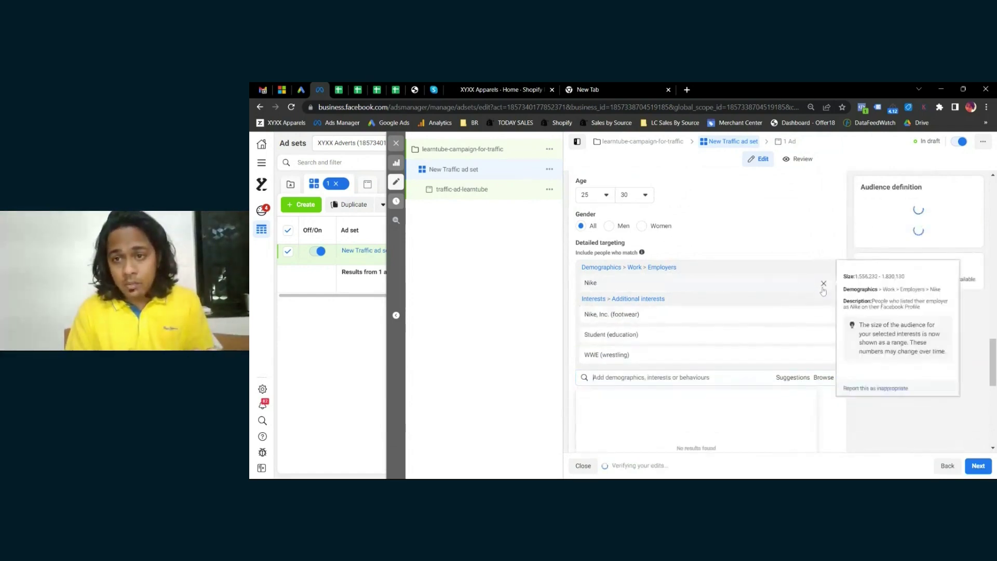
text(sunglass)
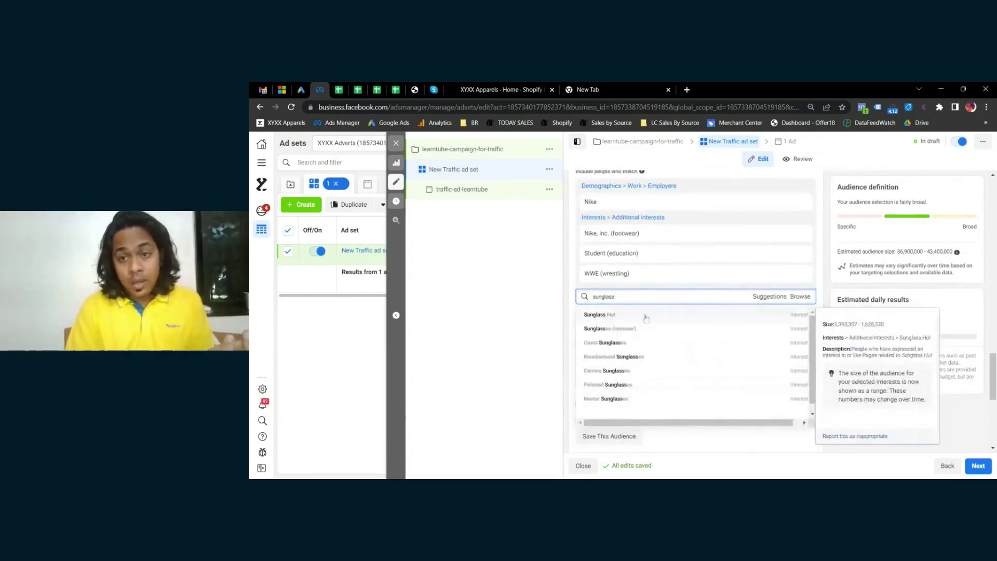
click(645, 316)
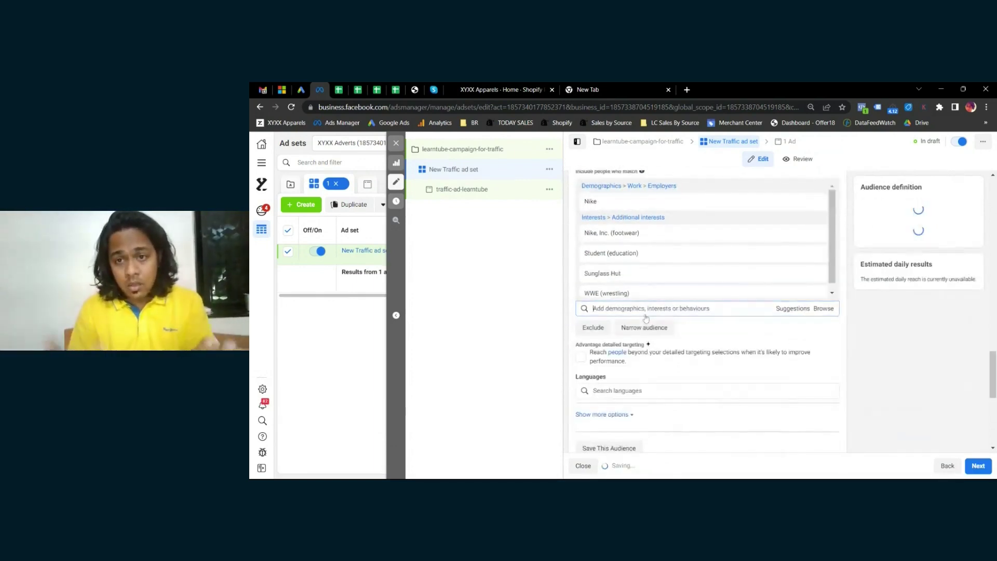
- Browse the Demographics, Interests and Behaviours targeting categories, and return to the ad traffic-ad-learntube
click(800, 308)
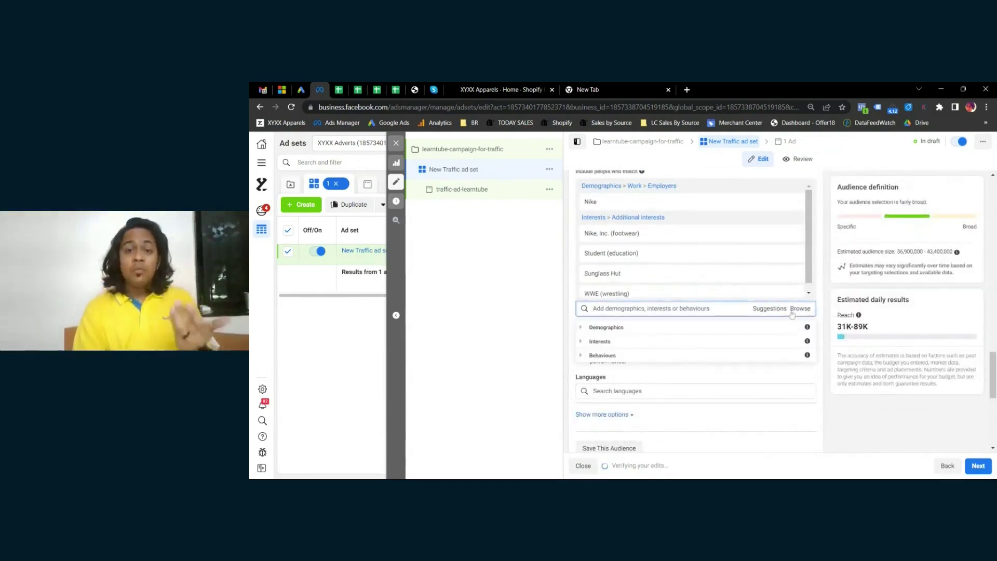
click(580, 327)
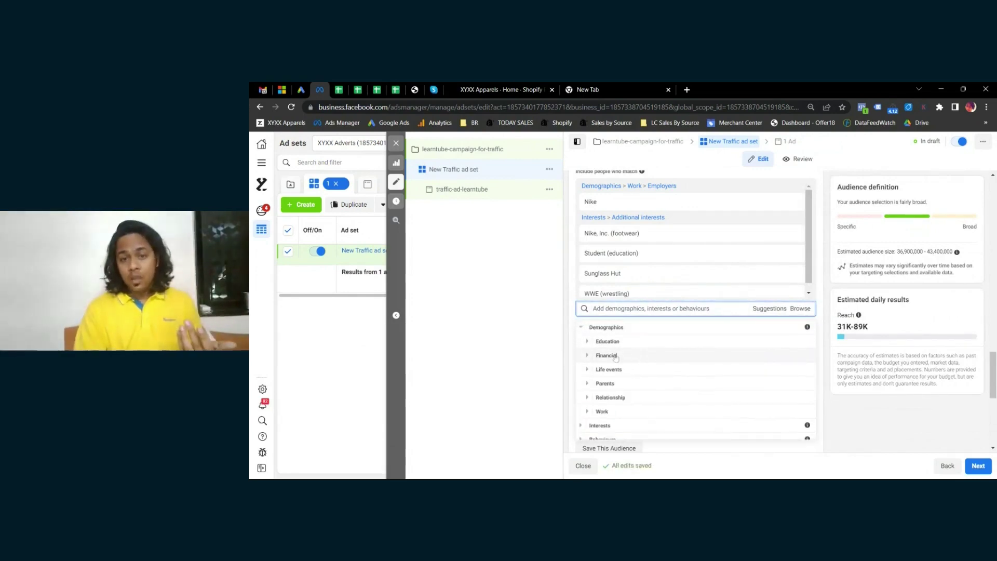
click(594, 424)
click(606, 327)
scroll(649, 429, down, 2)
click(649, 437)
scroll(716, 381, down, 1)
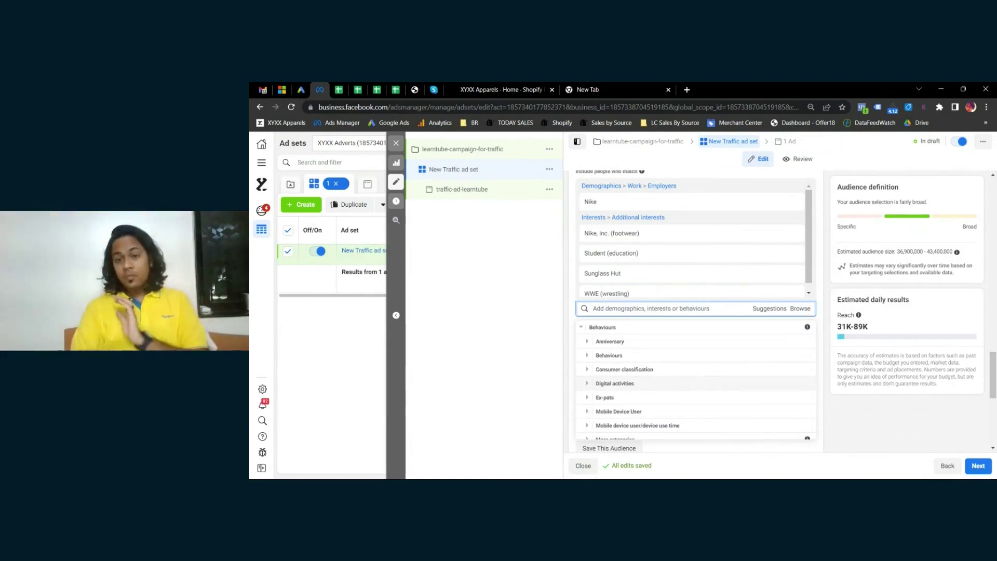
click(857, 413)
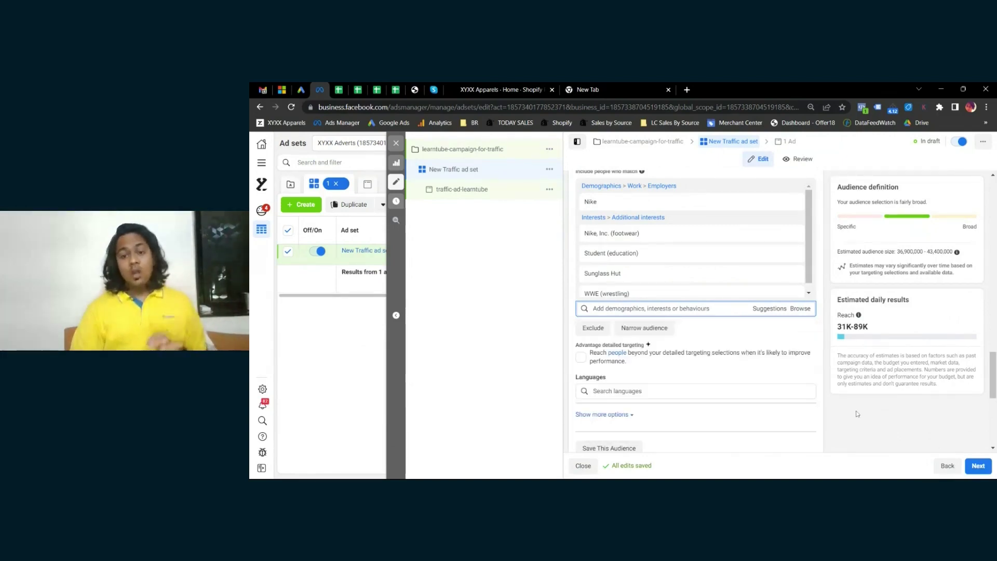
click(532, 191)
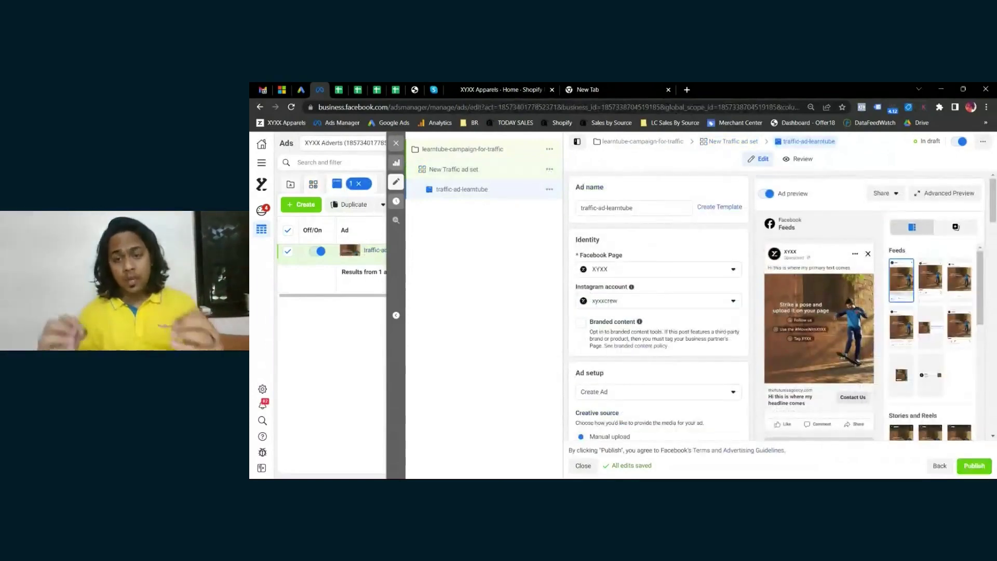